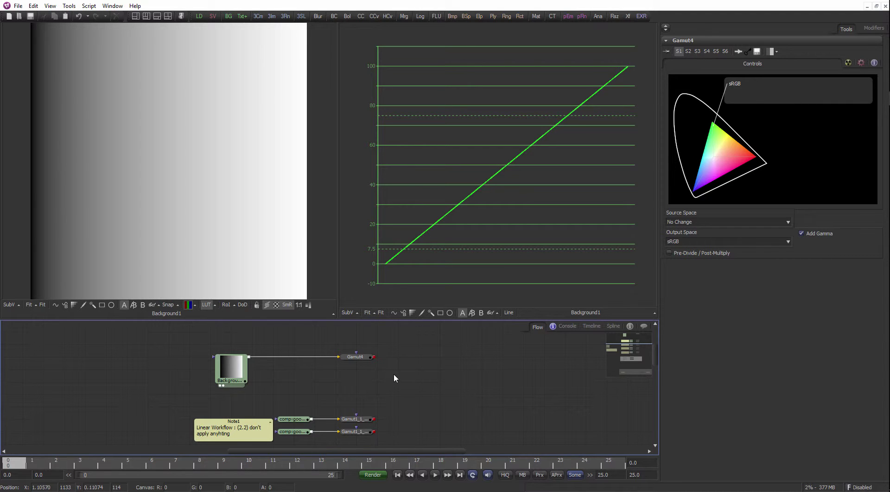
Copy the RenderMan TGT_Compositing web address from Note2 in the flow.
ctrl+scroll(365, 339, down, 1)
middle_drag(319, 335, 354, 383)
scroll(352, 362, down, 6)
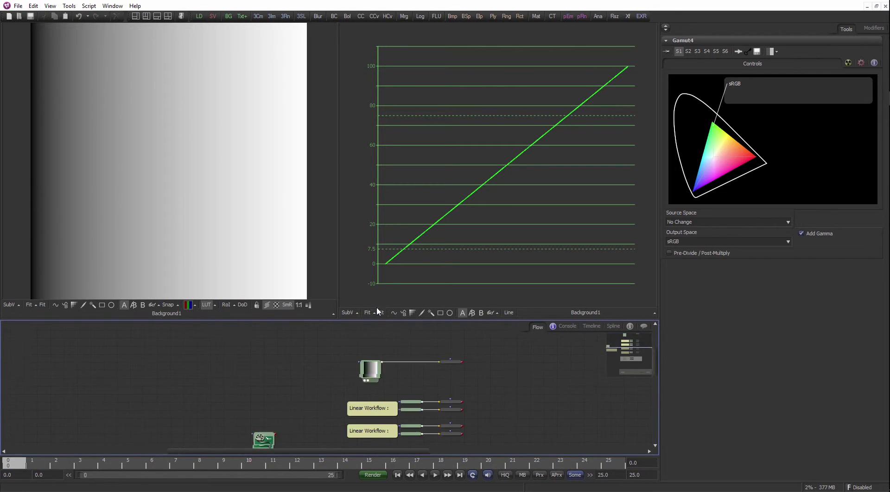
ctrl+scroll(350, 360, up, 1)
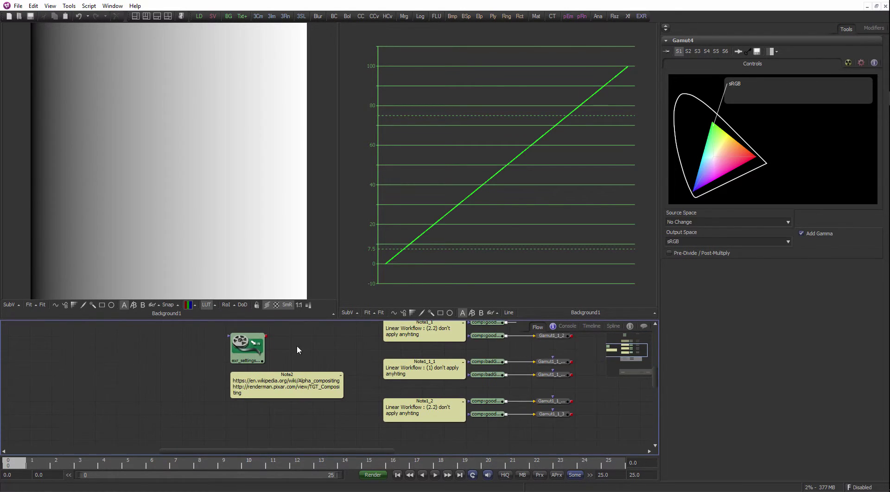
ctrl+scroll(298, 346, up, 1)
click(293, 393)
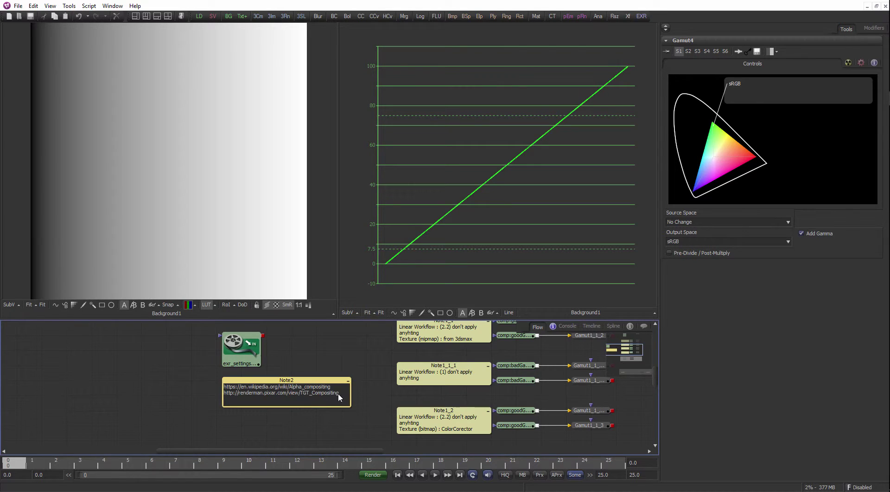
mouse_move(229, 400)
mouse_down()
mouse_move(220, 399)
mouse_move(228, 393)
mouse_up()
key(ctrl+c)
click(195, 376)
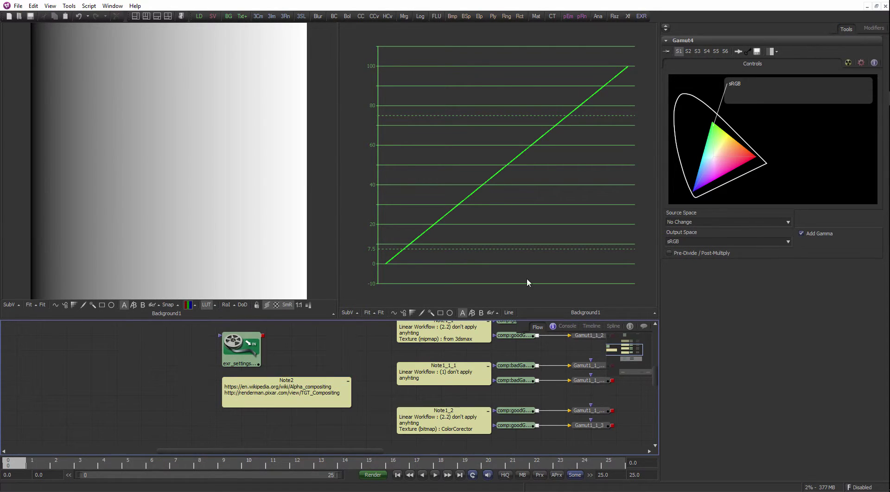
Switch to Firefox, load the copied RenderMan address, and read the sRGB versus linear merge and linear workflow section.
mouse_move(881, 116)
click(876, 84)
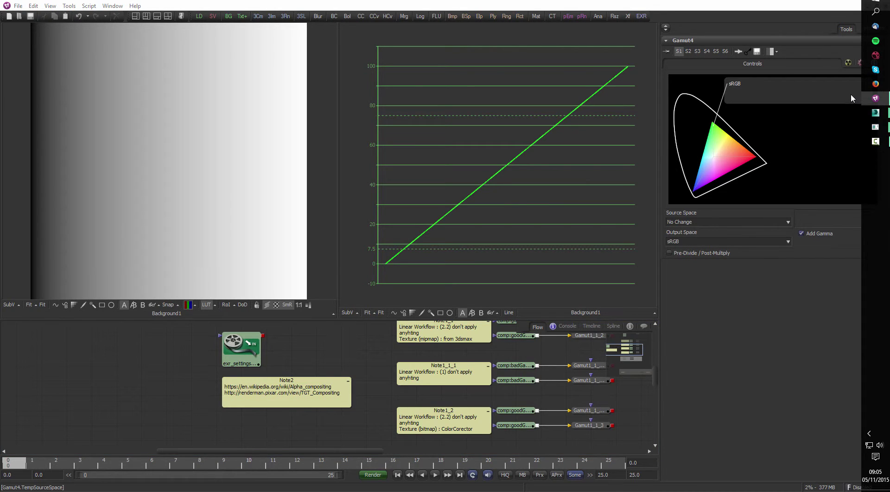
key(ctrl+v)
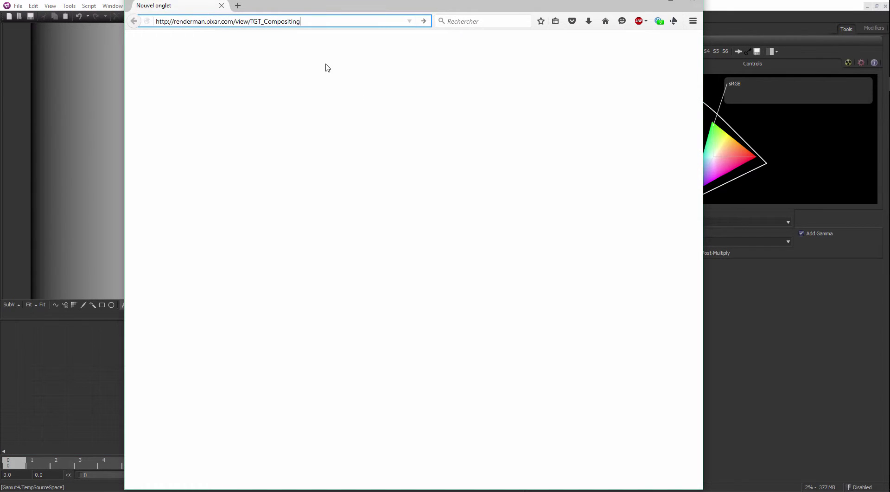
key(Return)
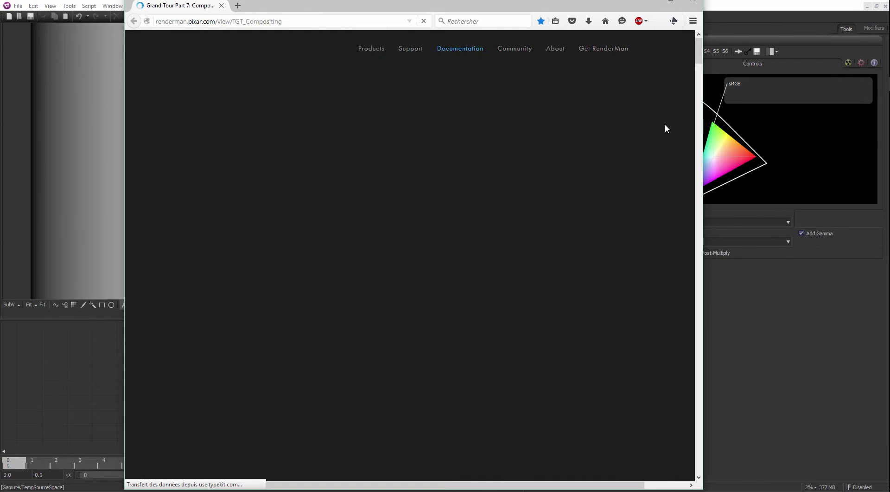
scroll(675, 64, down, 3)
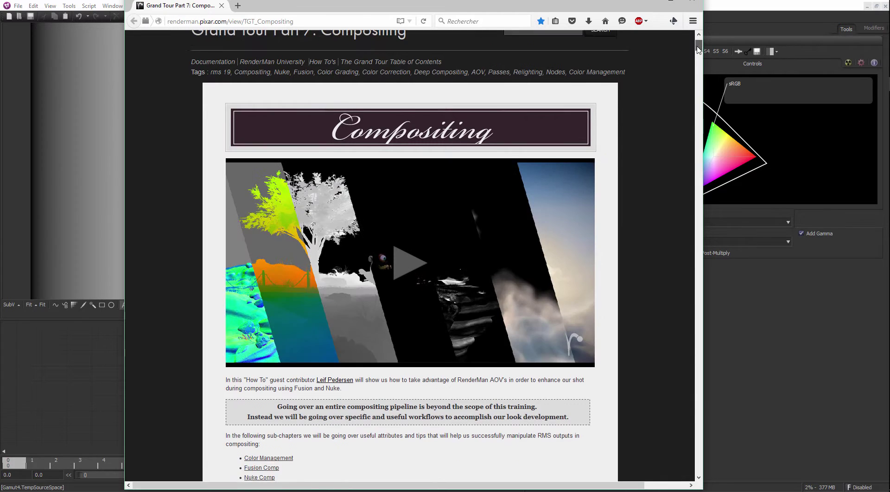
drag(700, 50, 694, 76)
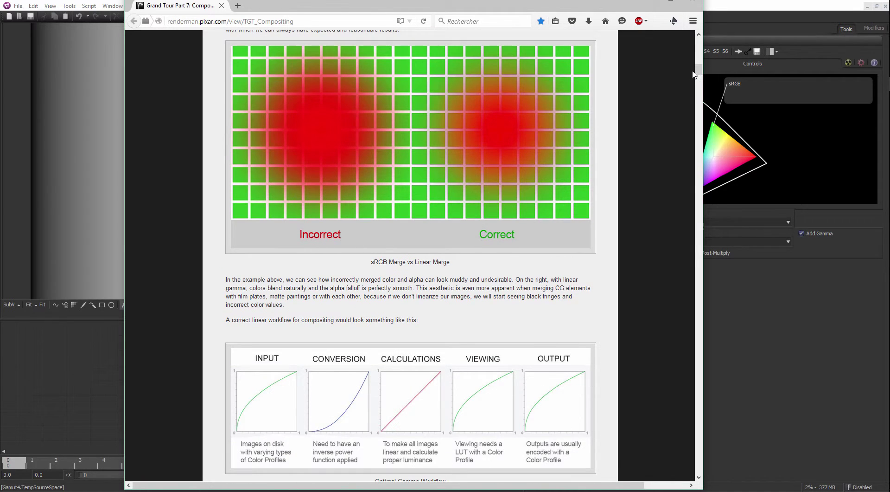
click(692, 8)
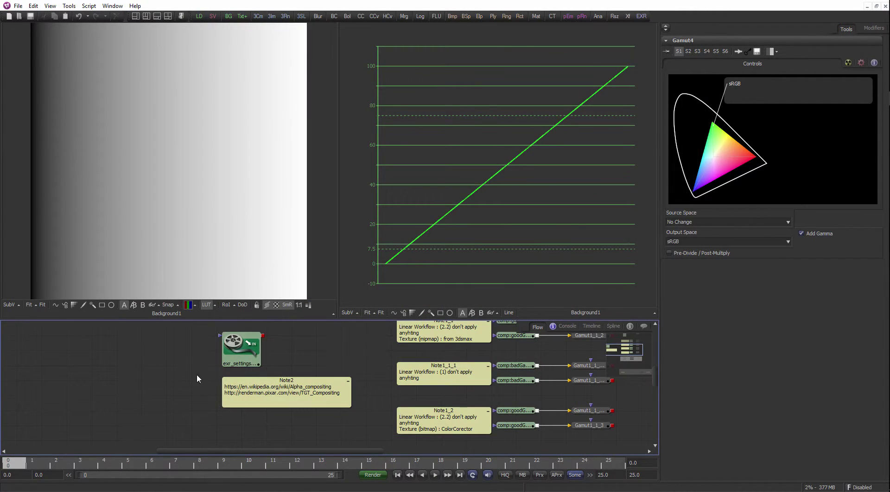
Inspect the notes and loaders in the flow, including the Background1 gradient and the exr_settings.jpg loader.
middle_drag(307, 363, 254, 355)
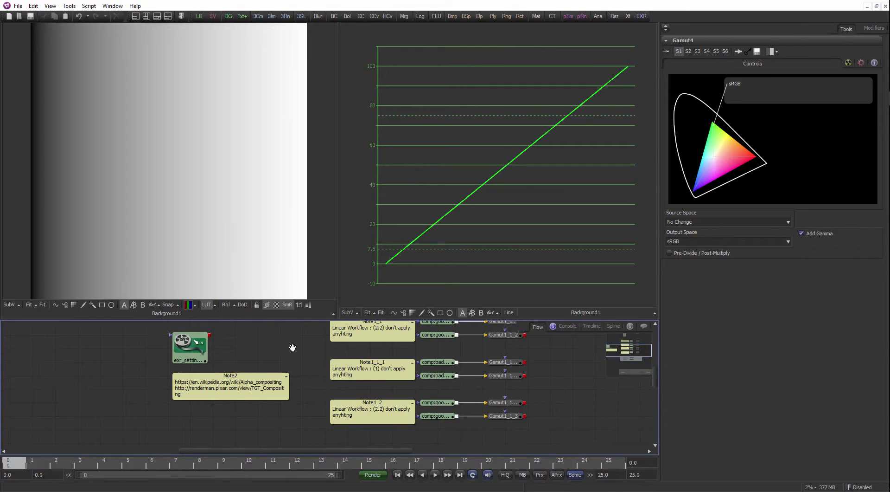
ctrl+scroll(292, 346, down, 2)
ctrl+scroll(278, 362, up, 3)
click(213, 387)
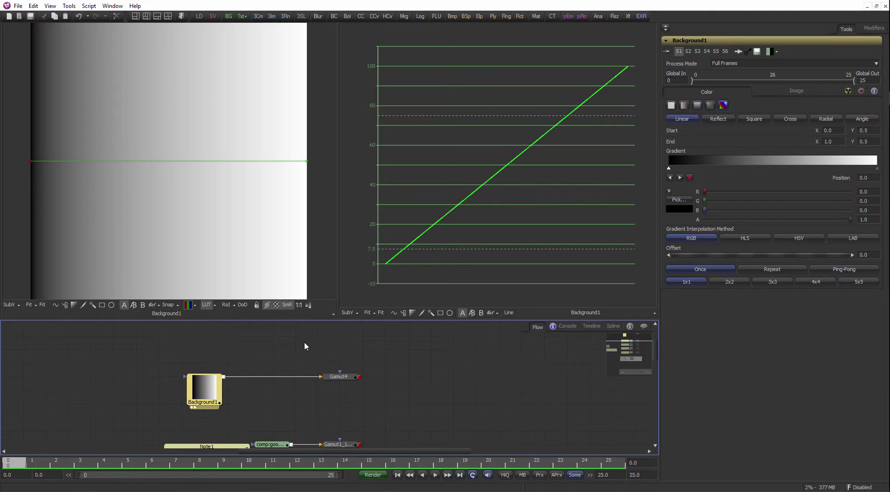
click(418, 361)
middle_drag(418, 361, 397, 366)
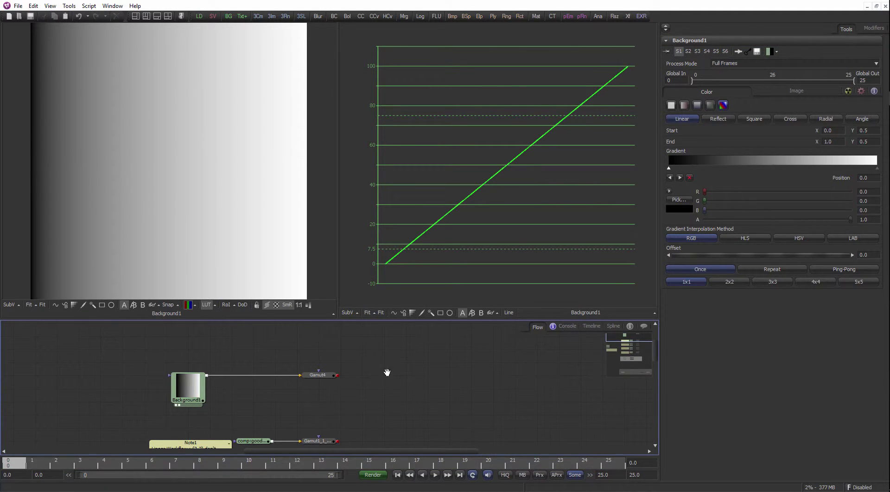
ctrl+scroll(371, 371, down, 1)
middle_drag(377, 381, 560, 301)
click(200, 393)
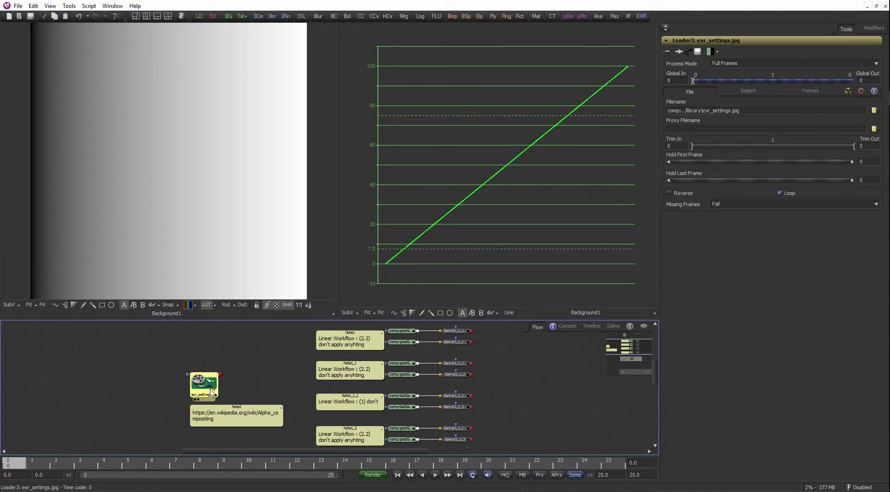
middle_drag(347, 384, 232, 450)
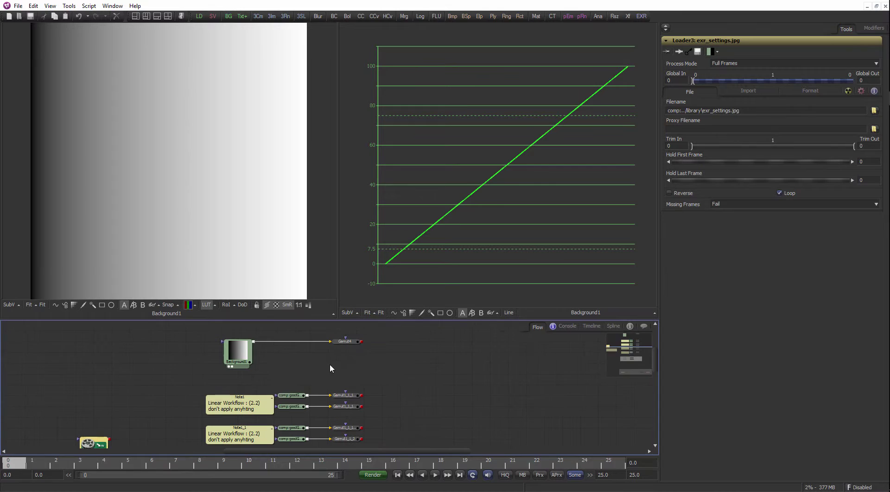
click(302, 394)
middle_drag(302, 394, 182, 380)
key(ctrl+v)
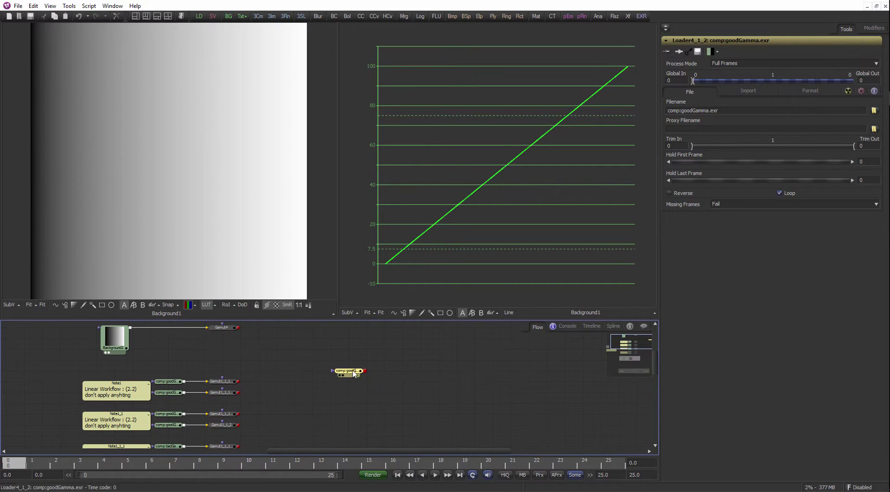
click(360, 375)
click(348, 371)
key(Delete)
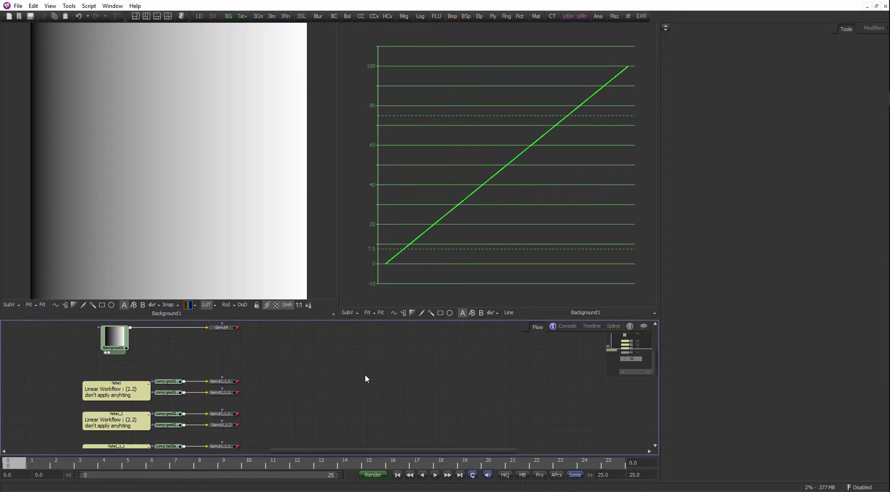
key(super)
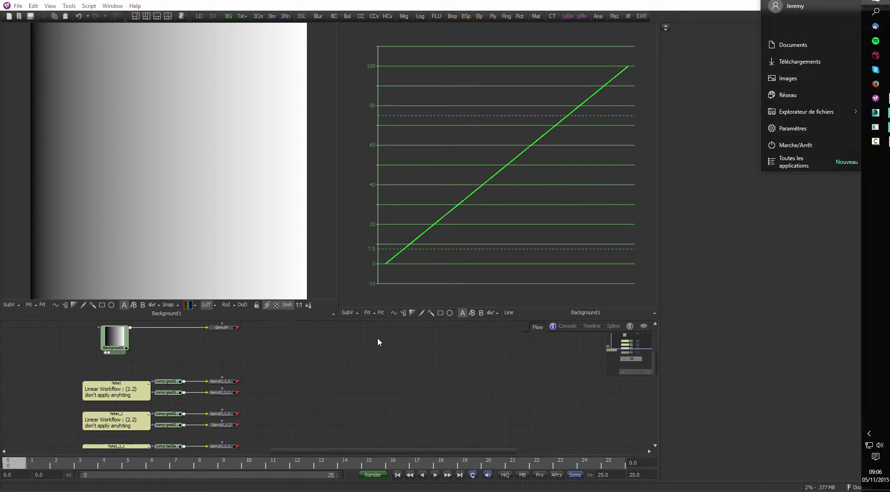
click(370, 374)
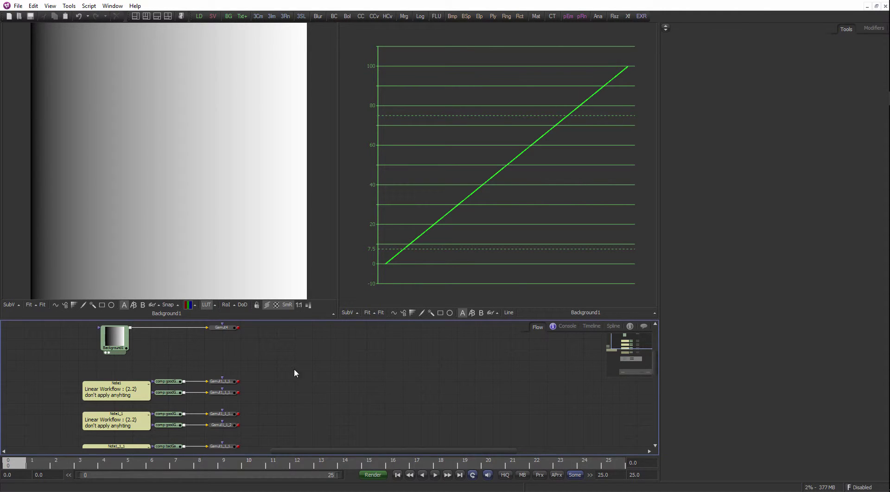
Bring teapot_aovs32bits.exr from tuto\chap_03 in the file explorer into the flow to view it, and delete its loader.
key(super+e)
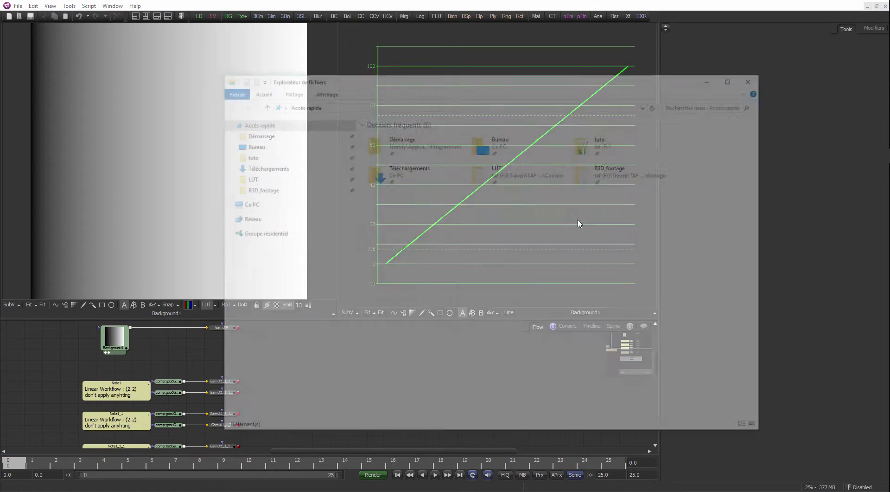
click(265, 158)
double_click(485, 139)
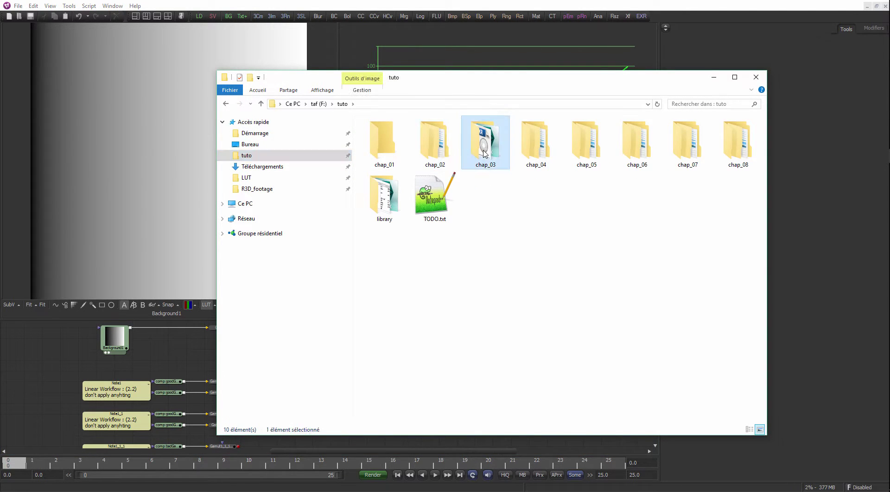
drag(491, 77, 602, 65)
drag(595, 128, 284, 392)
key(1)
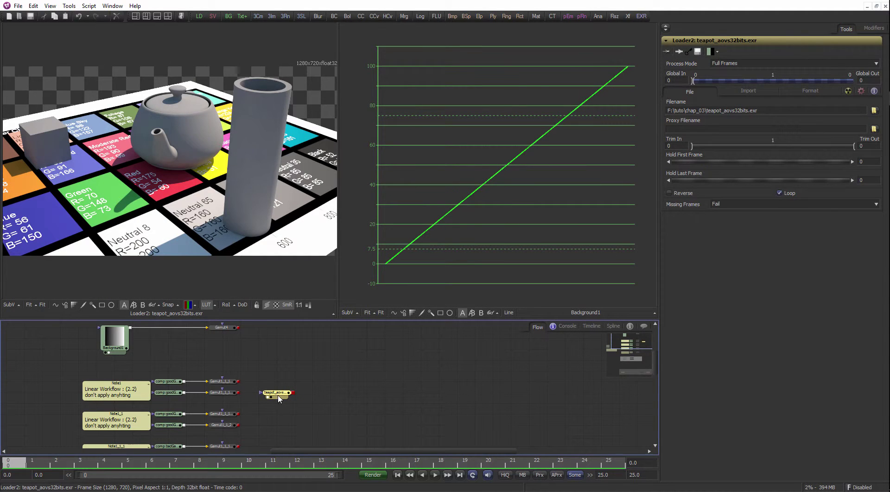
key(Delete)
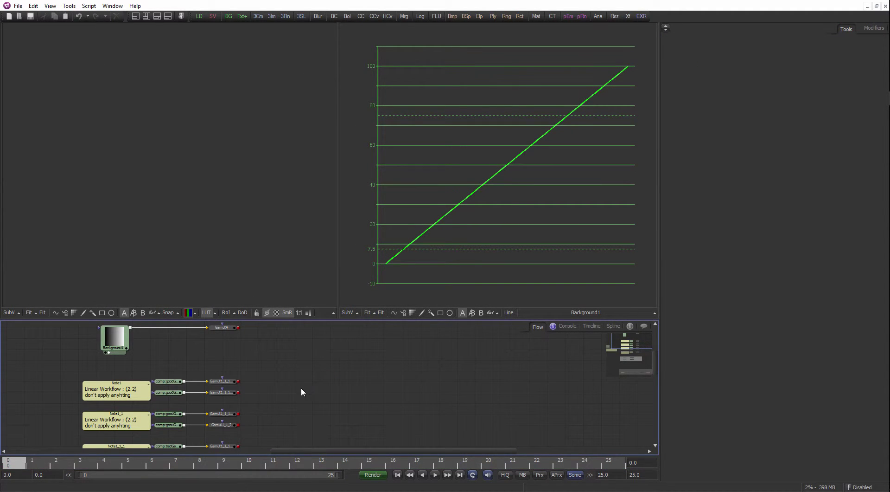
Add a Loader to the flow and select teapot_aovs32bits.exr in F:\tuto\chap_03 as its source file.
right_click(297, 381)
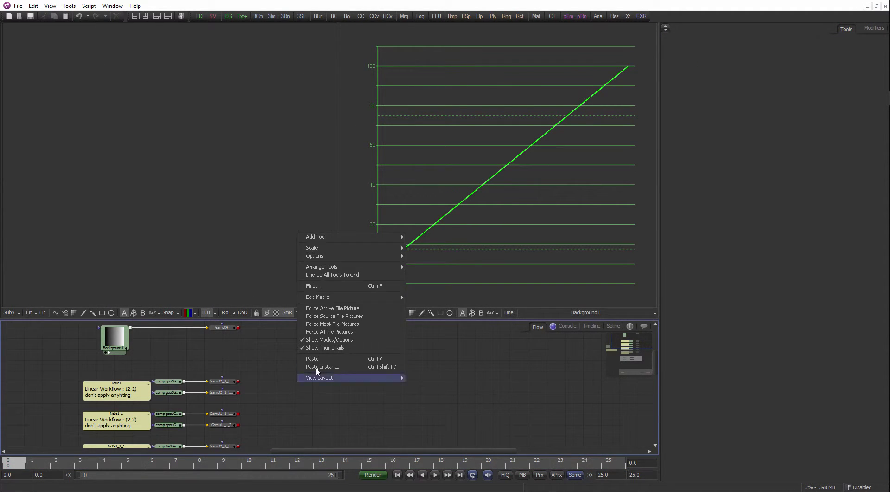
mouse_move(325, 236)
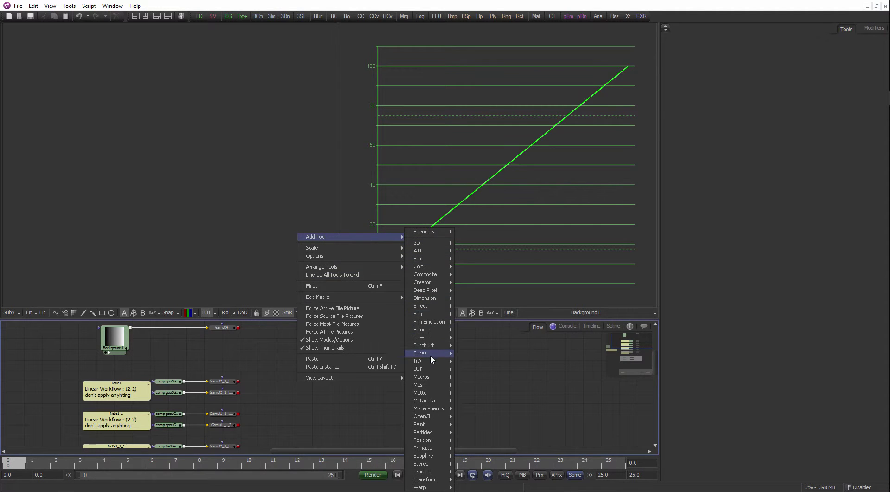
mouse_move(430, 360)
click(468, 362)
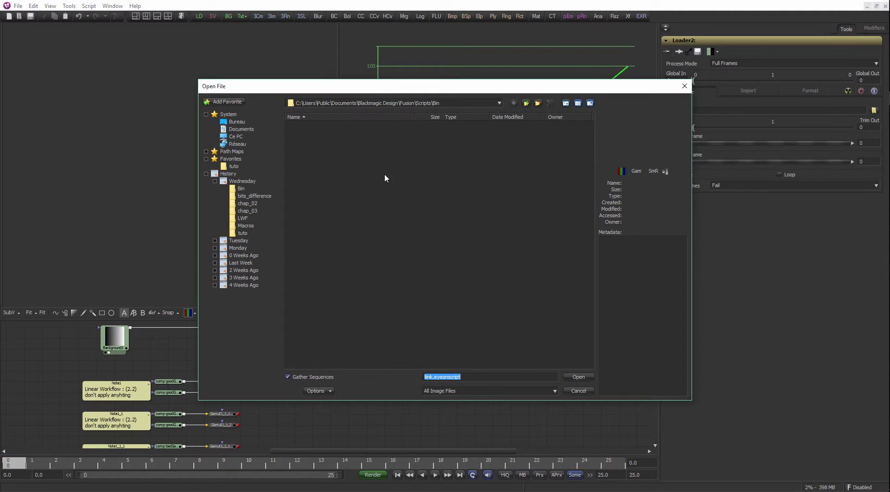
click(234, 166)
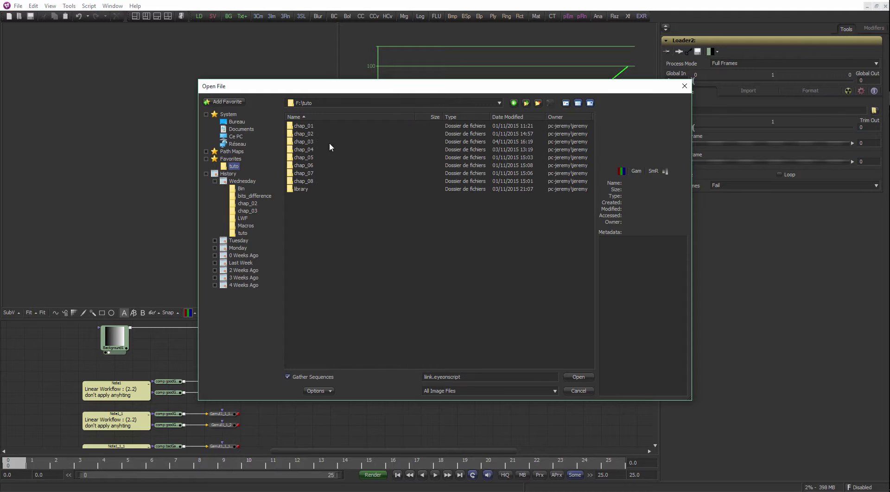
double_click(310, 142)
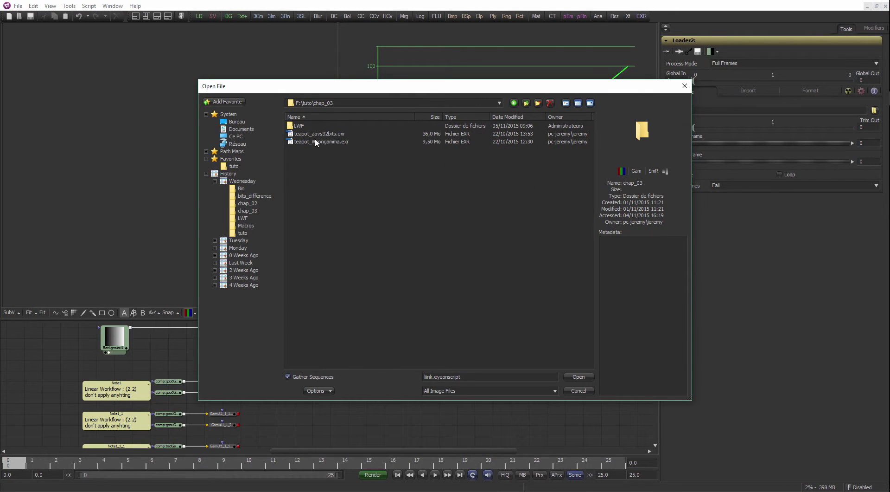
click(320, 133)
Widen the Open File dialog and enlarge its image preview, keeping the preview pane shown.
drag(429, 94, 289, 79)
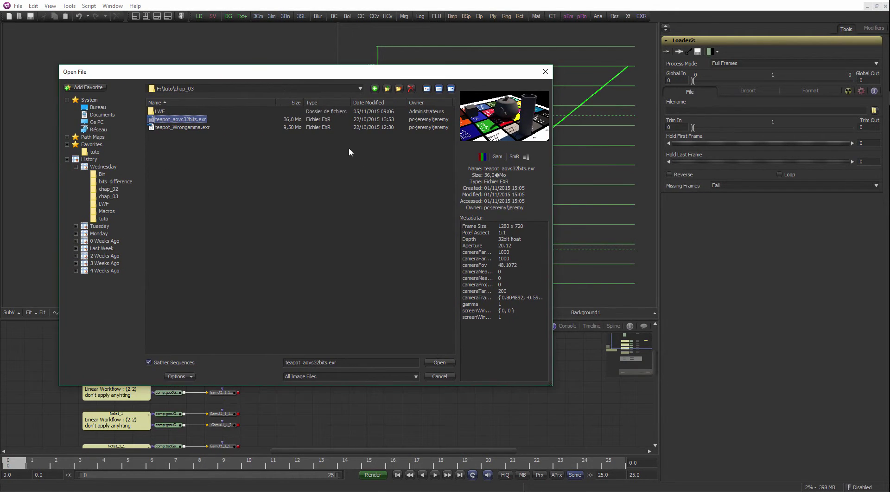
click(451, 89)
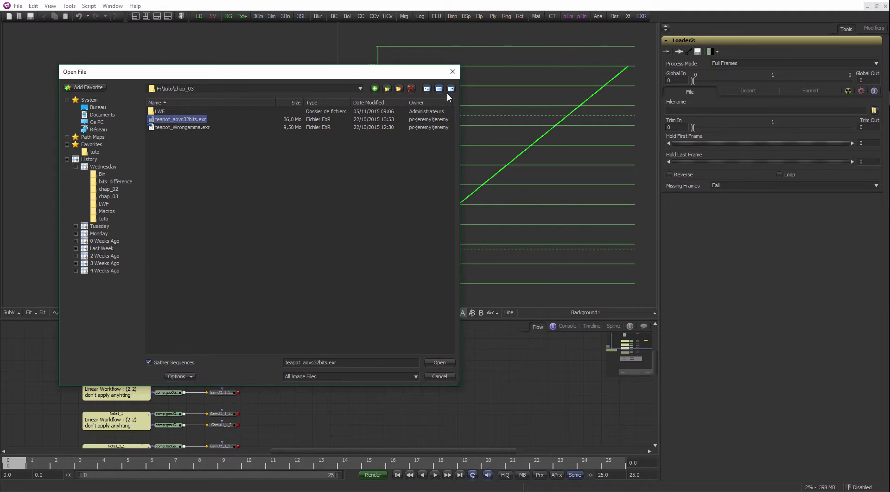
click(451, 90)
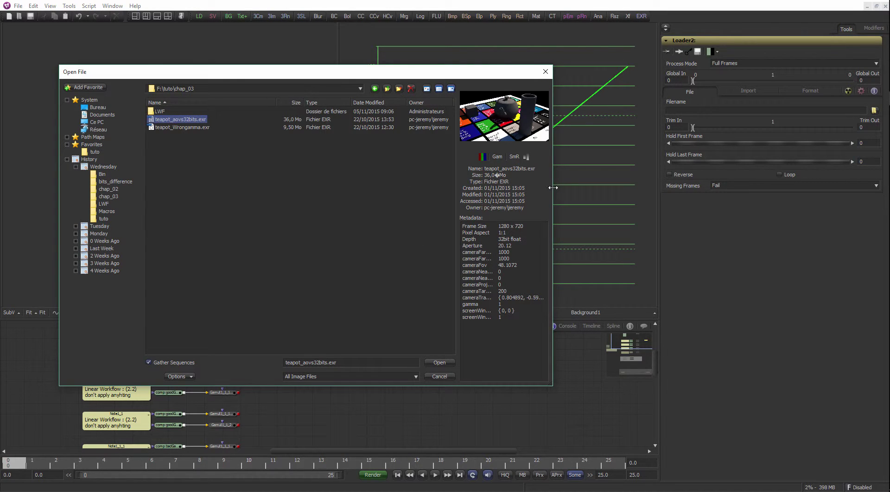
drag(556, 189, 741, 191)
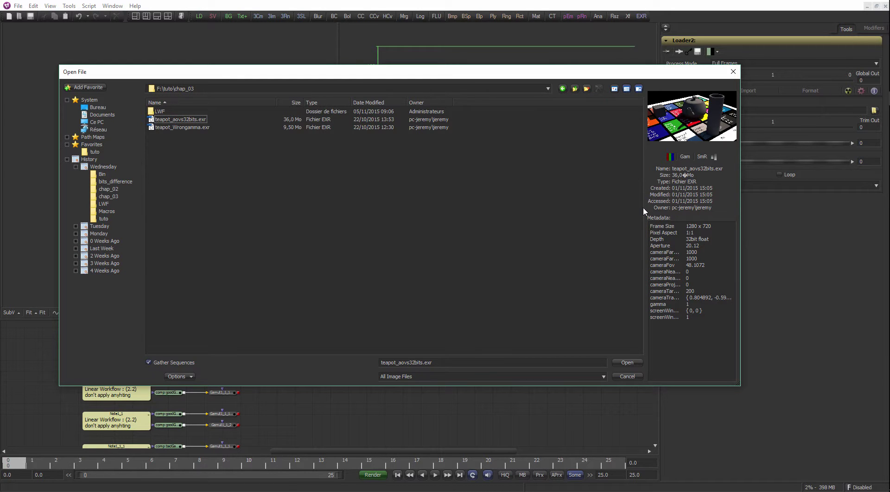
drag(644, 207, 418, 206)
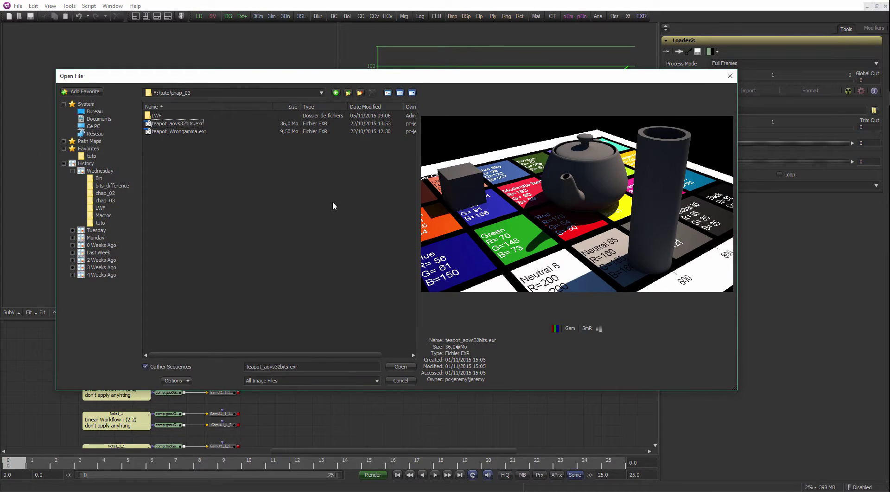
Normalize the color range of the teapot_aovs32bits.exr preview.
mouse_move(494, 75)
mouse_down()
mouse_move(474, 249)
mouse_move(484, 73)
mouse_up()
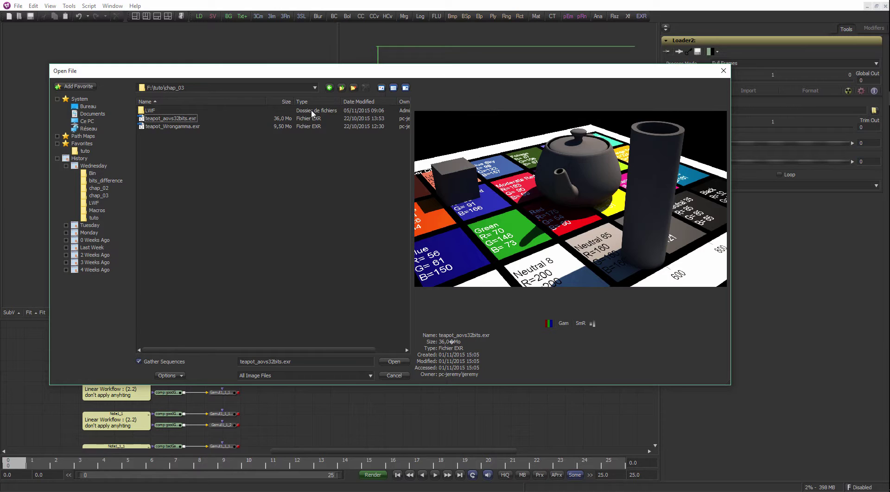
click(178, 119)
click(593, 323)
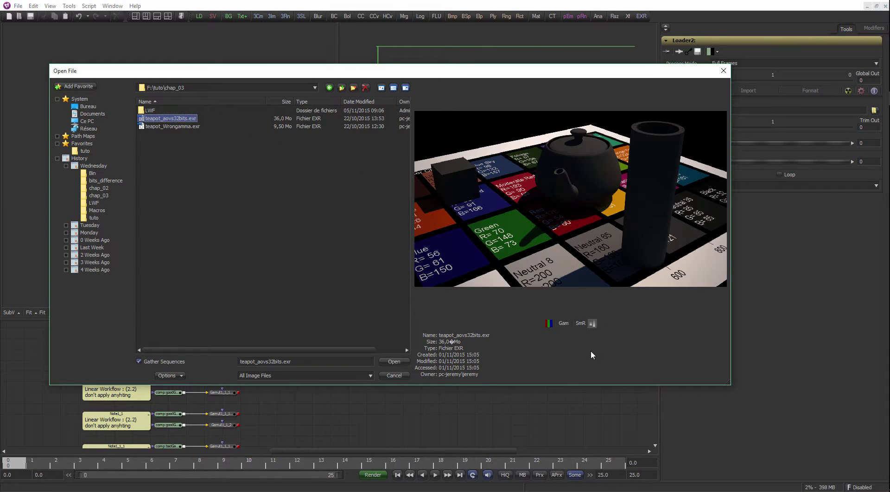
Turn off the preview's color normalization, apply gamma instead, and enlarge the dialog to read the file's gamma metadata.
click(593, 324)
click(563, 324)
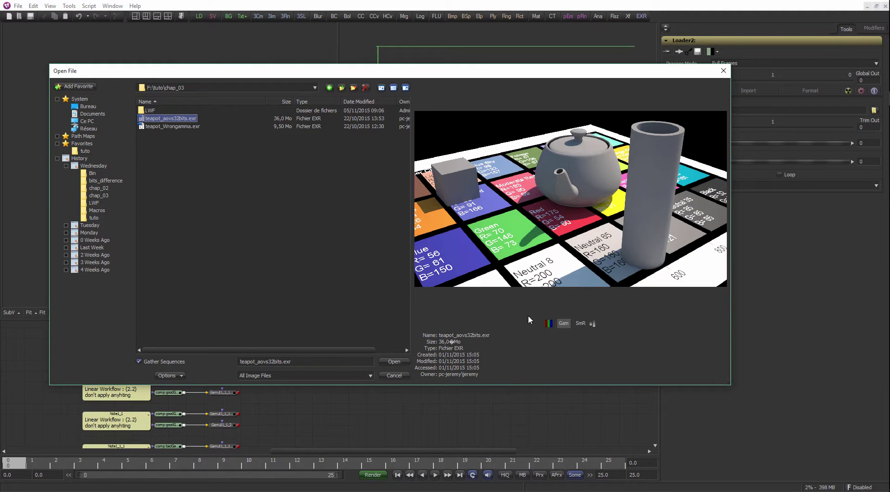
click(519, 385)
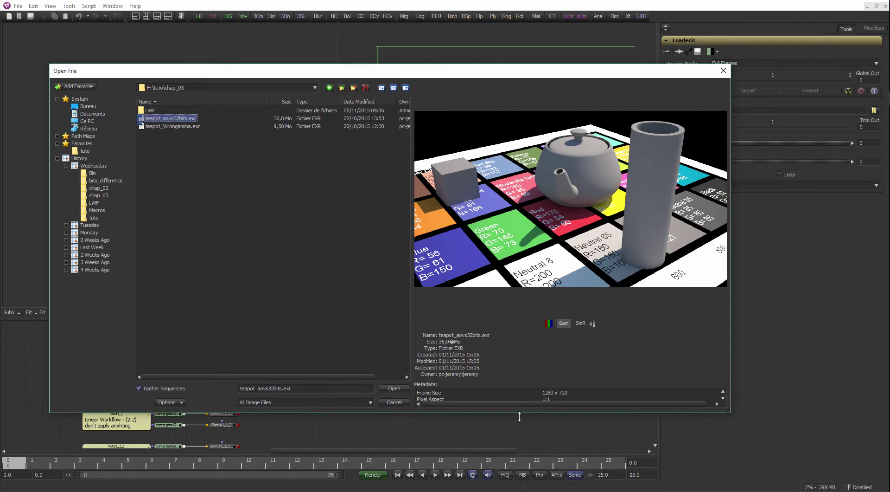
drag(465, 66, 464, 0)
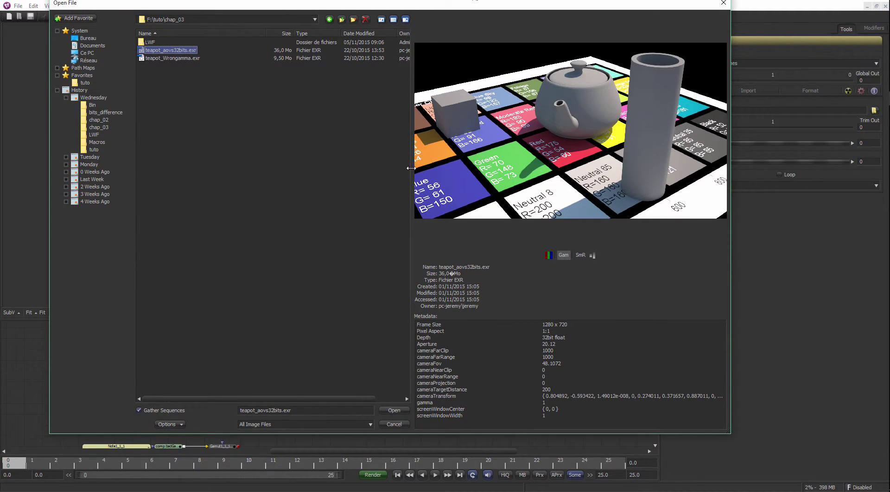
drag(411, 172, 453, 173)
click(467, 374)
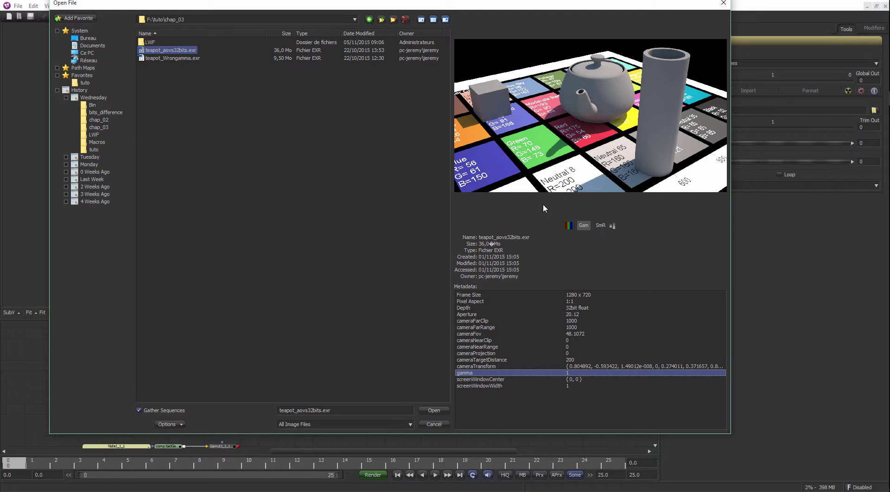
drag(451, 252, 442, 251)
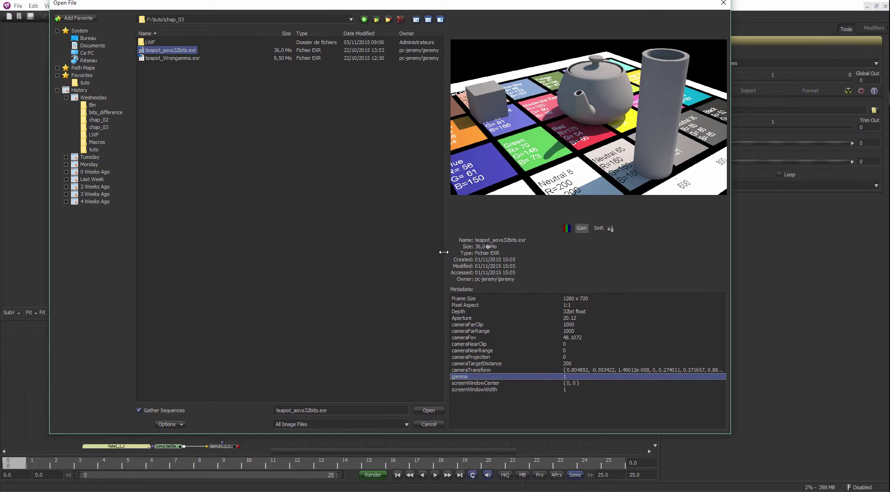
Compare the teapot_aovs32bits.exr preview normalized and with gamma, enable smooth resize, and close the file dialog without opening the image.
click(578, 232)
click(607, 234)
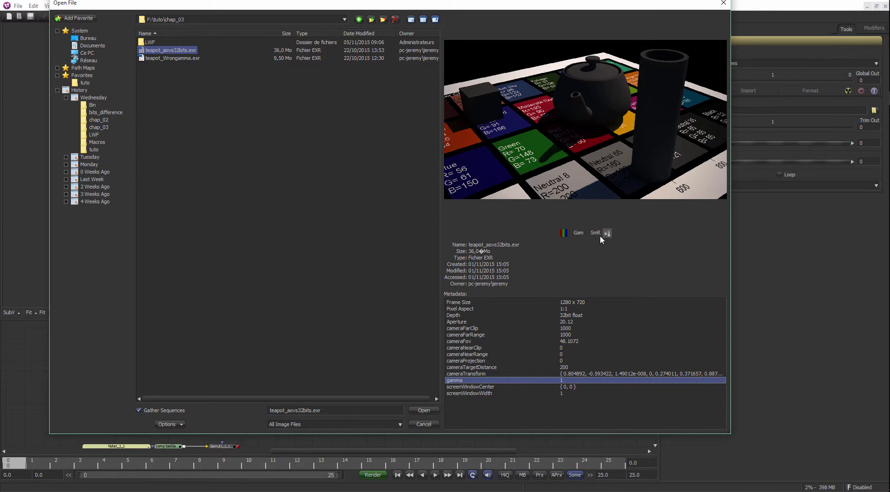
click(606, 234)
click(580, 233)
click(595, 233)
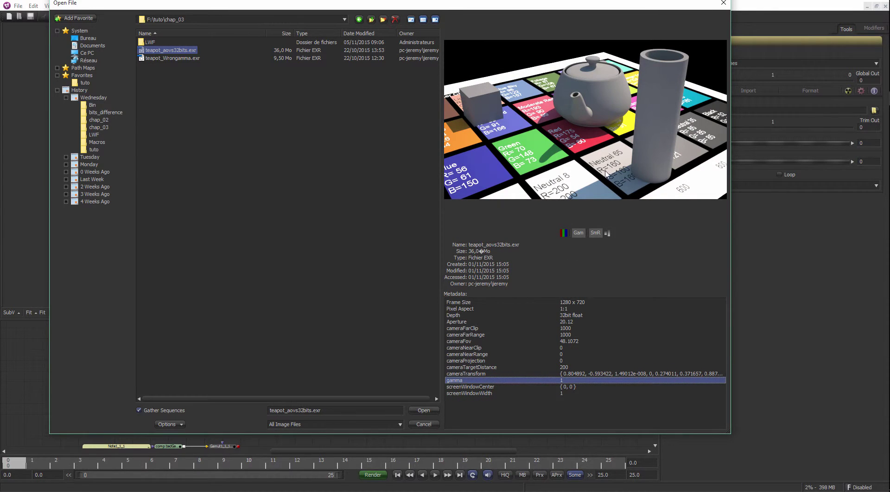
click(724, 4)
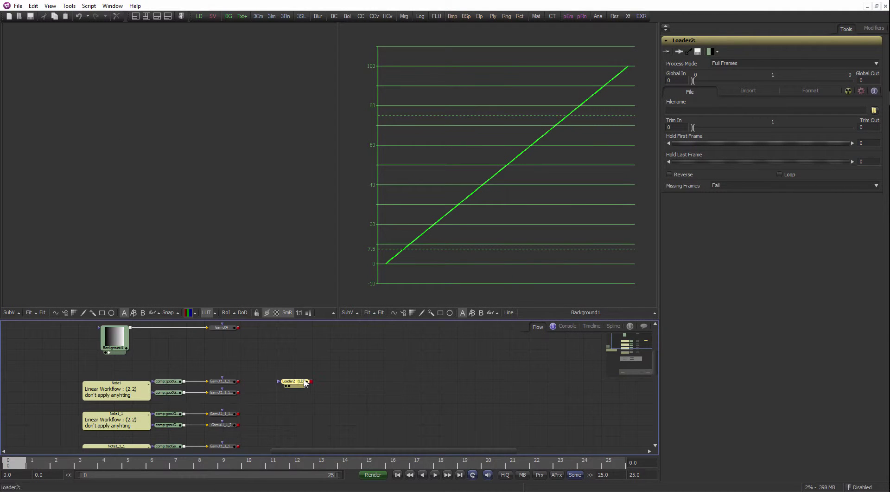
Delete the empty Loader and display the Background1 gradient in the empty viewer.
key(Delete)
middle_drag(221, 327, 265, 354)
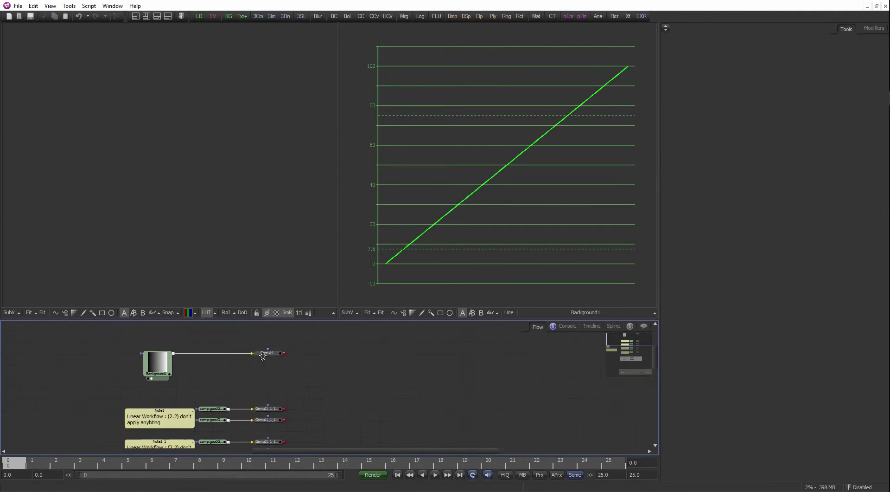
ctrl+scroll(264, 355, up, 1)
drag(151, 363, 200, 178)
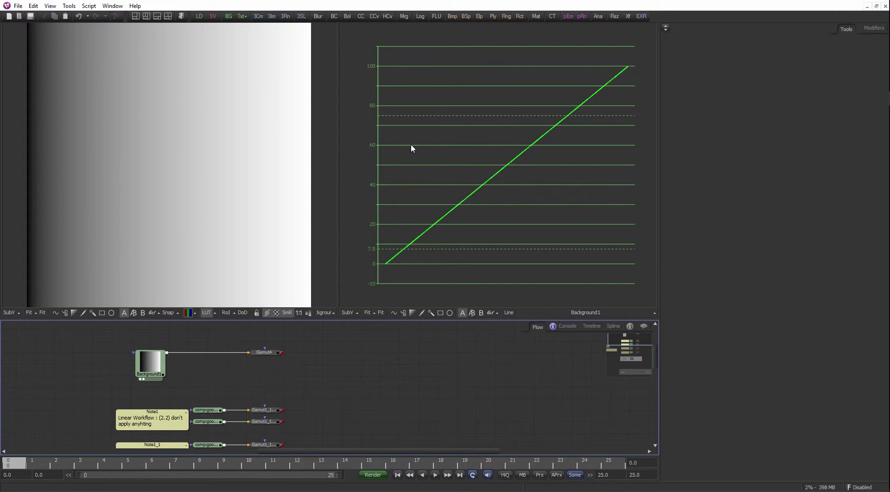
Examine the General preferences under Globals and new comp defaults, including gamma aware color controls, and close them without saving.
click(18, 5)
click(37, 142)
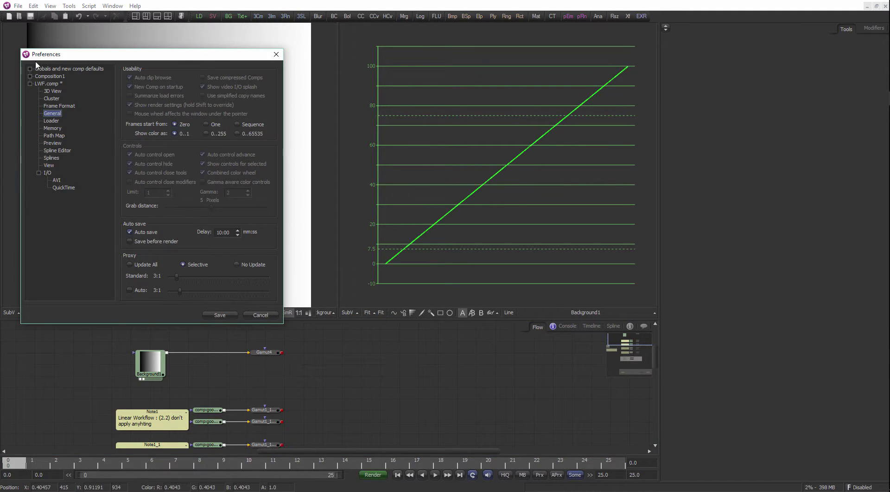
drag(90, 55, 126, 55)
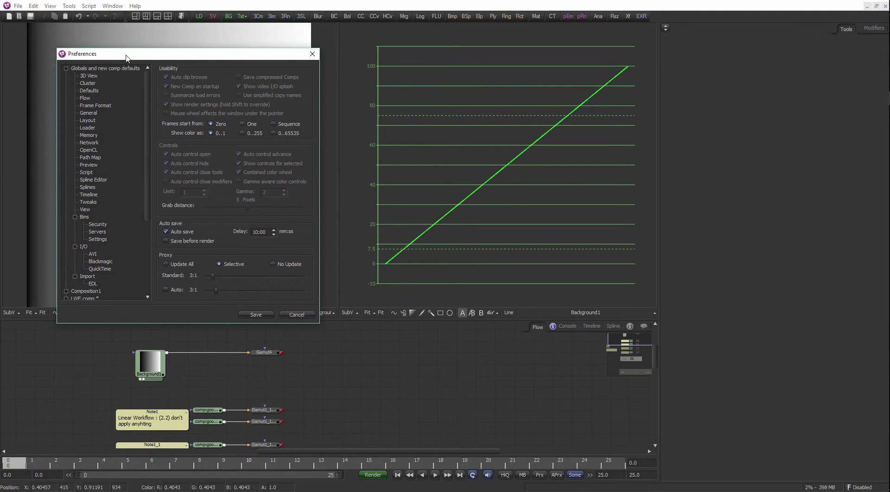
click(89, 113)
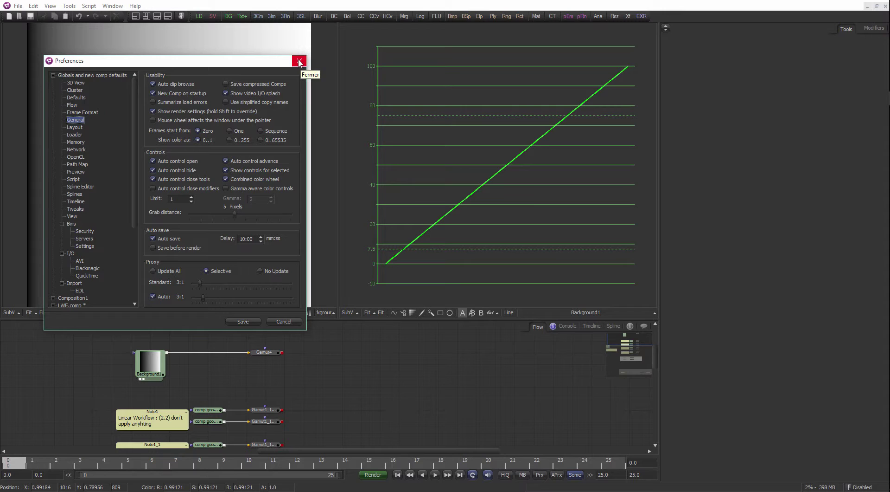
drag(244, 67, 241, 68)
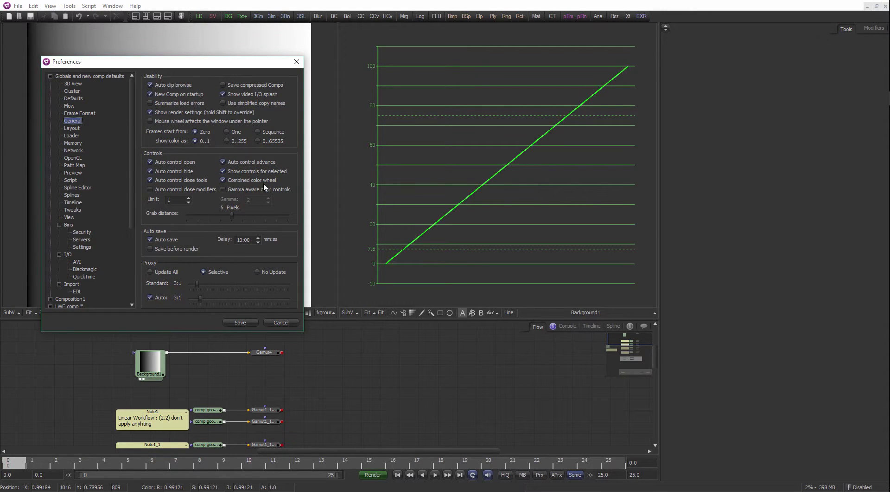
click(295, 64)
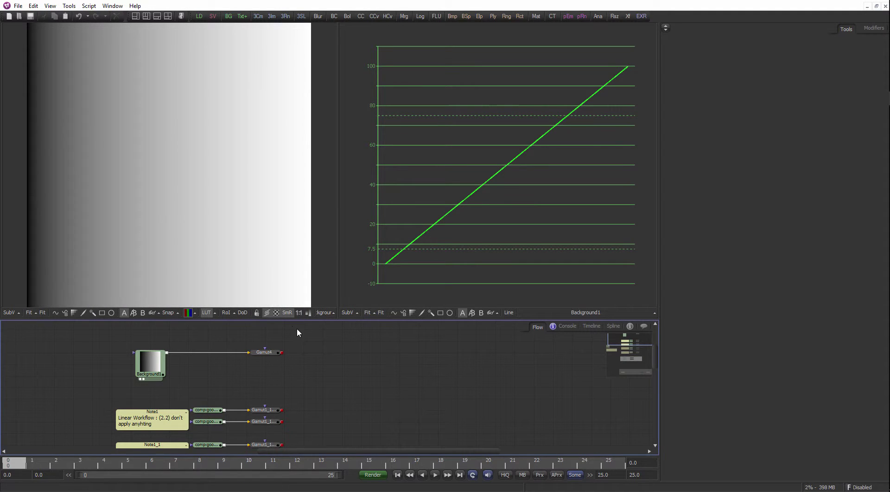
Select the Background1 tool and reframe its image so the whole gradient fits in the viewer.
click(150, 364)
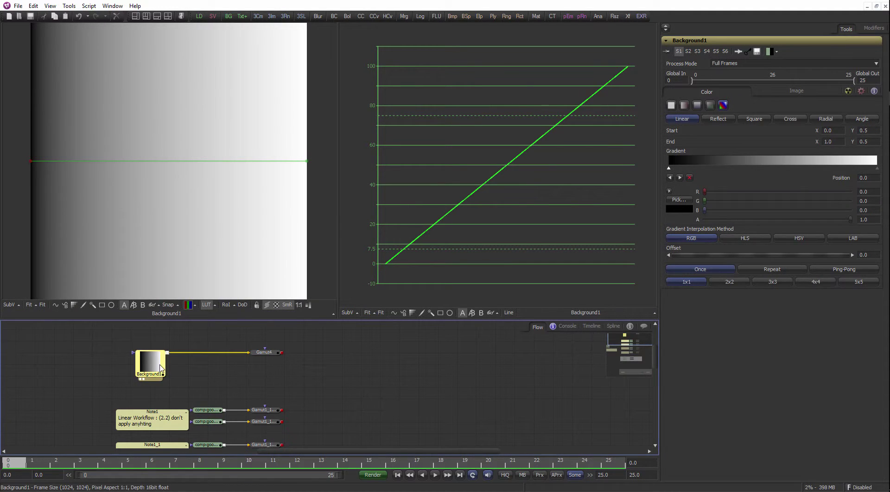
click(267, 354)
click(149, 364)
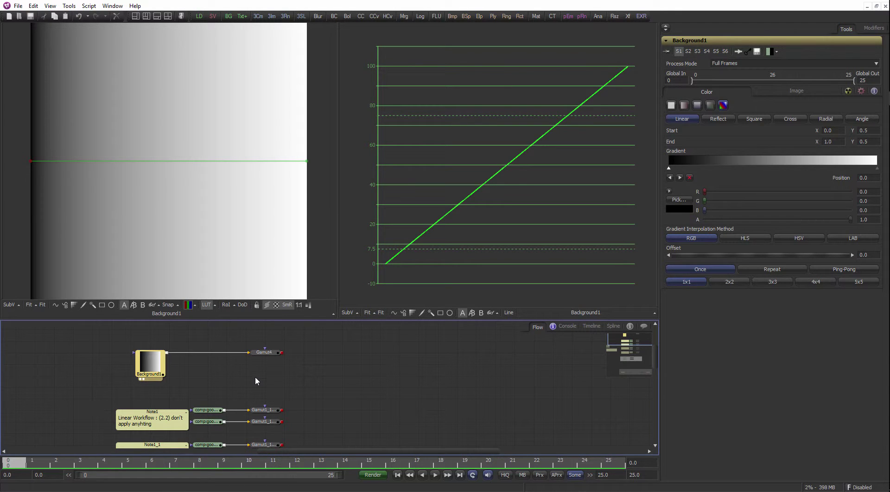
click(276, 358)
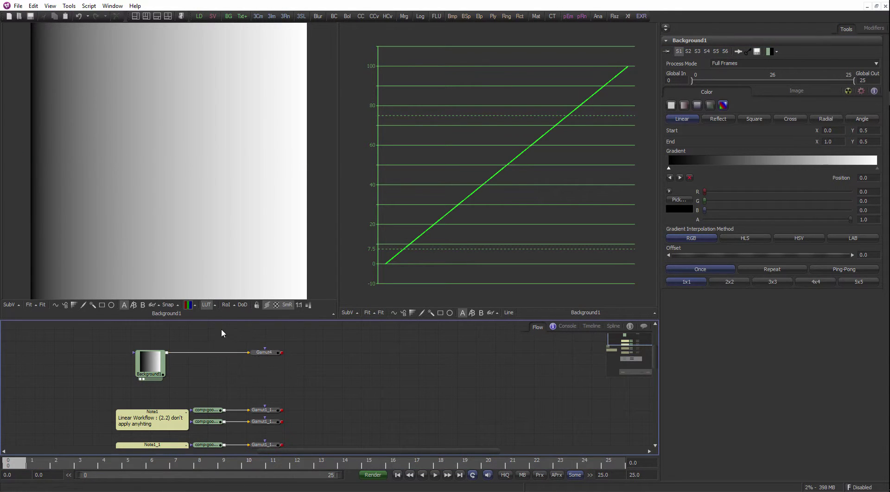
click(266, 352)
click(153, 371)
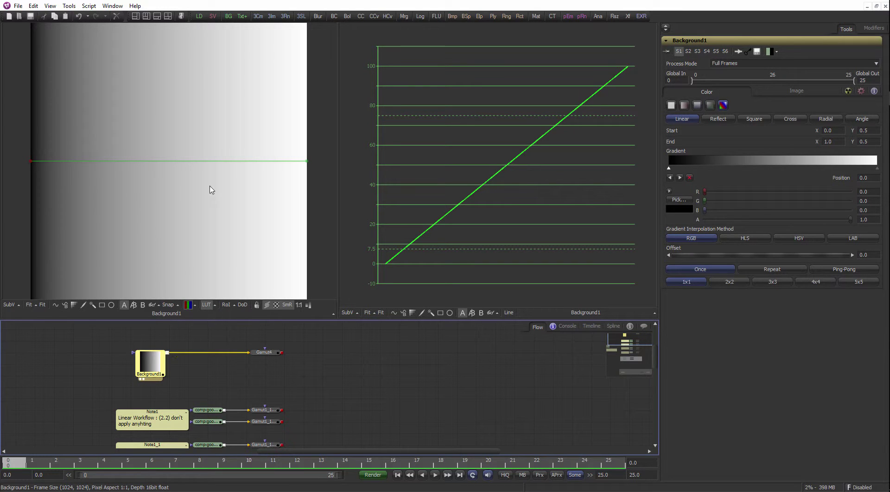
middle_drag(210, 186, 221, 180)
middle_drag(242, 218, 223, 231)
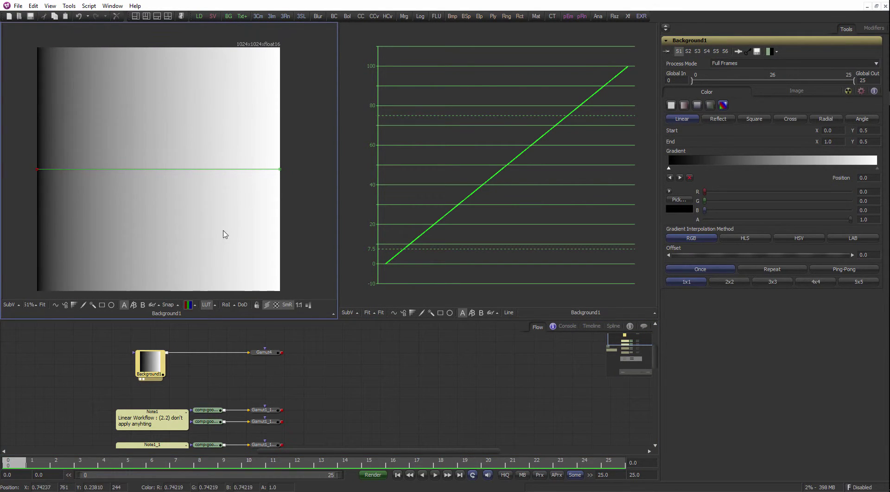
ctrl+scroll(223, 233, up, 1)
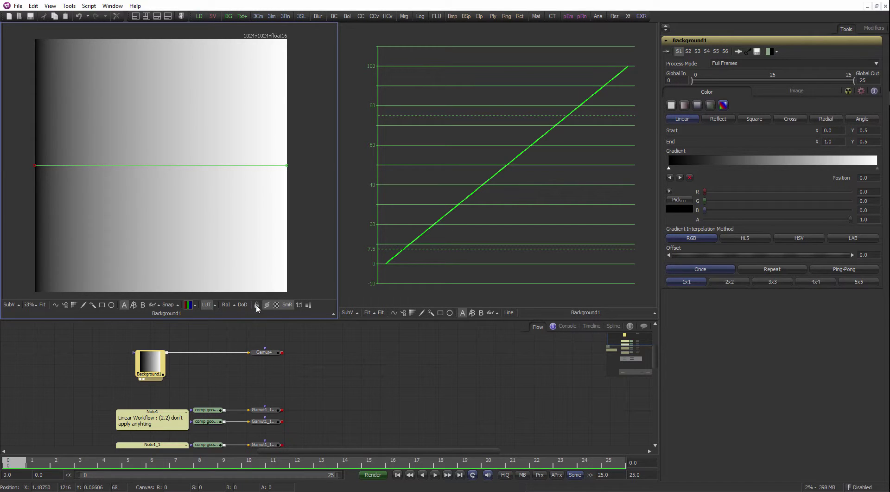
Switch the waveform viewer to 2D Viewer and frame the gradient for comparison with the other viewer.
click(184, 355)
right_click(411, 228)
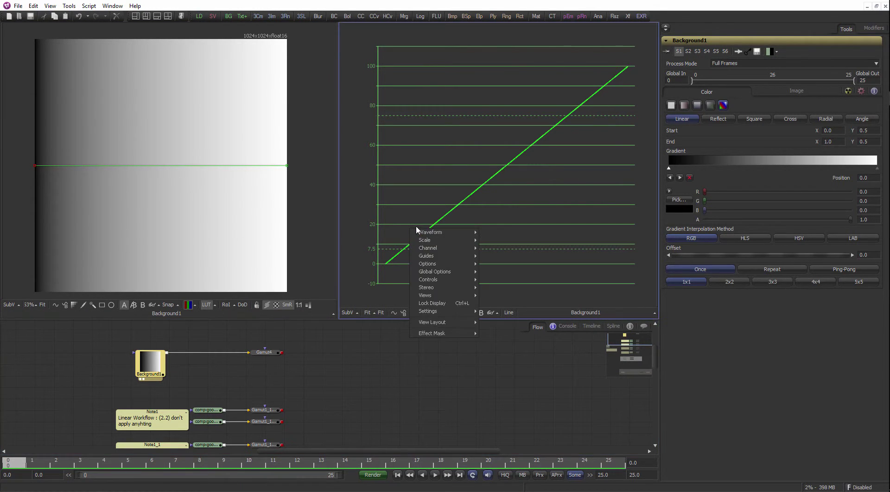
click(334, 318)
right_click(445, 216)
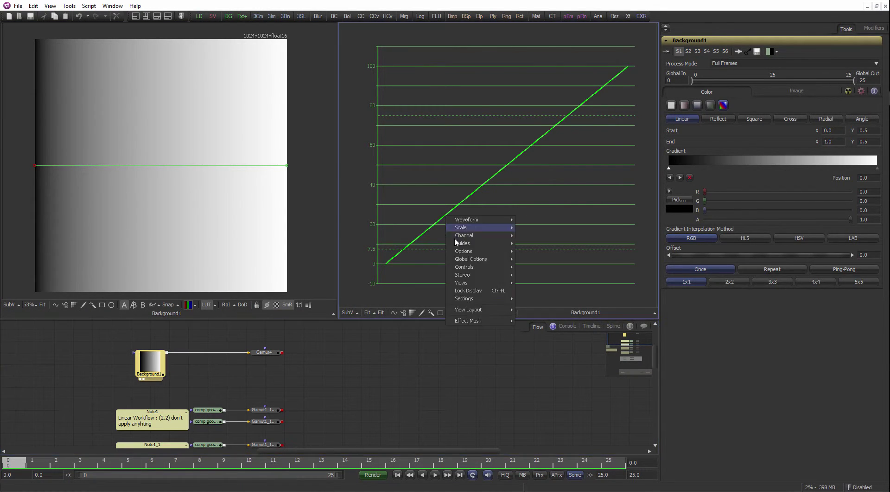
mouse_move(467, 288)
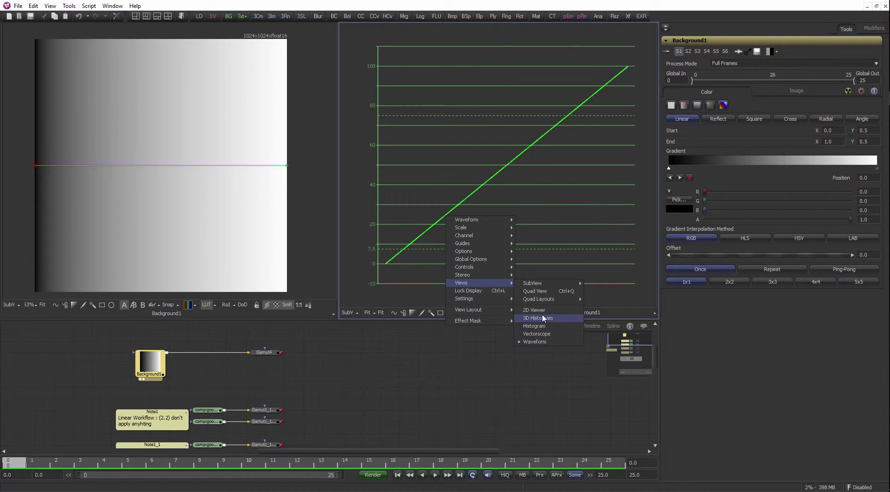
click(544, 309)
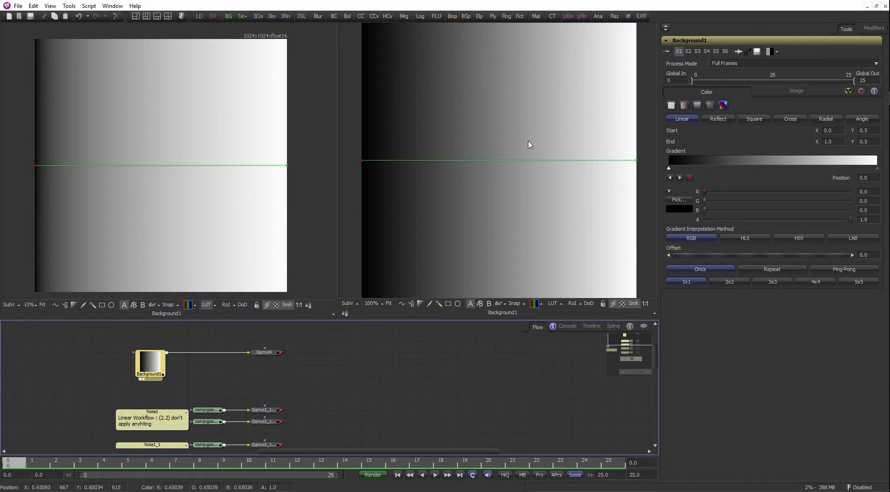
middle_drag(470, 202, 448, 203)
Set the second viewer of Background1 back to the Waveform view.
right_click(422, 227)
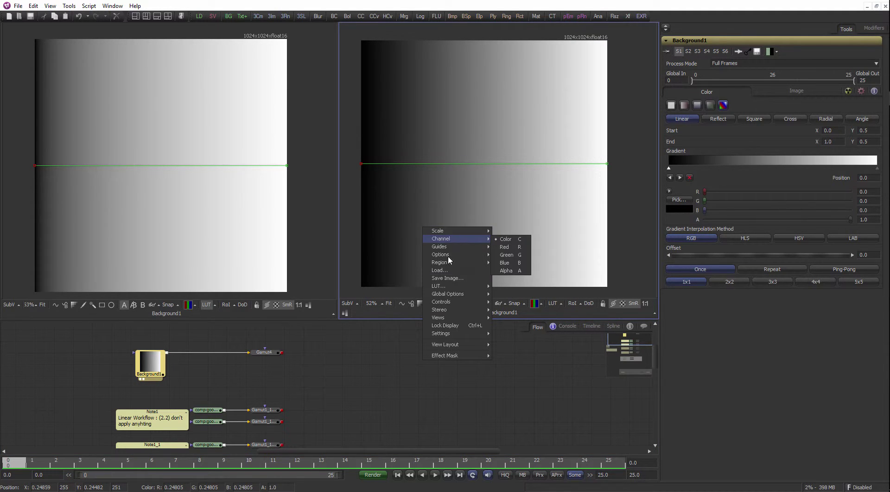
mouse_move(458, 317)
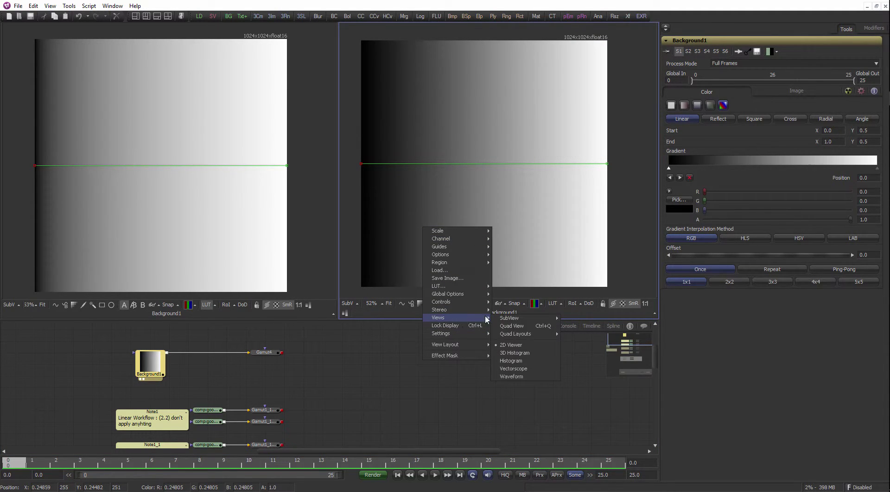
click(512, 376)
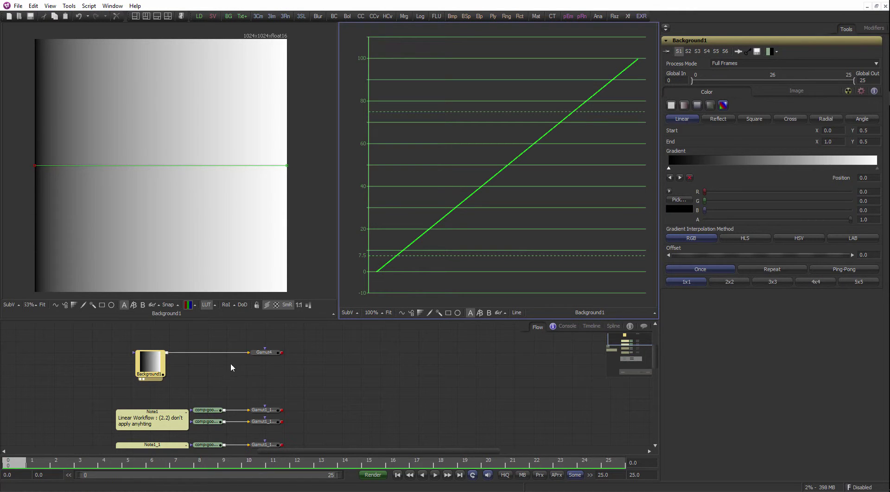
Replace Gamut4 with a new Gamut tool fed by Background1, and view its output in the 2D viewer.
click(264, 352)
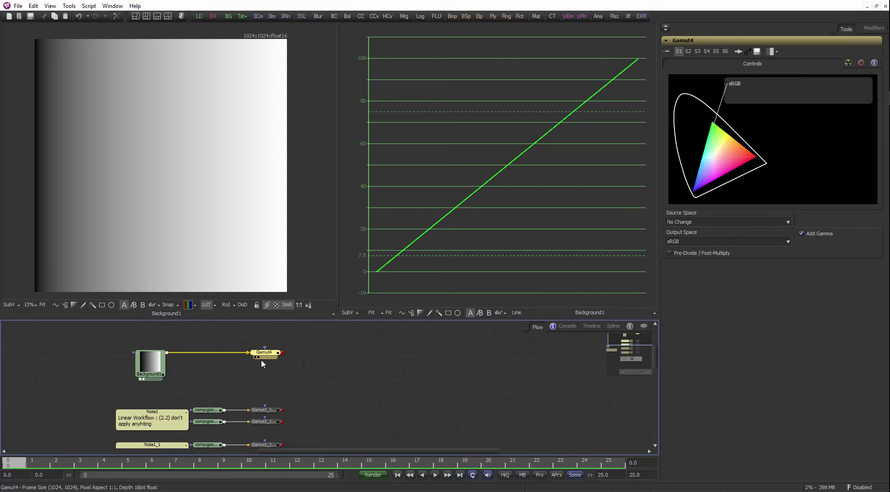
key(Delete)
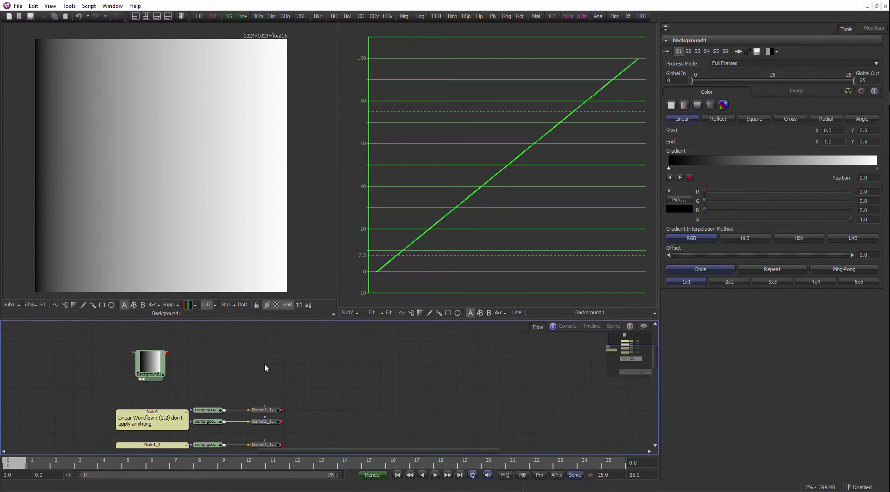
key(ctrl+space)
text(gamut)
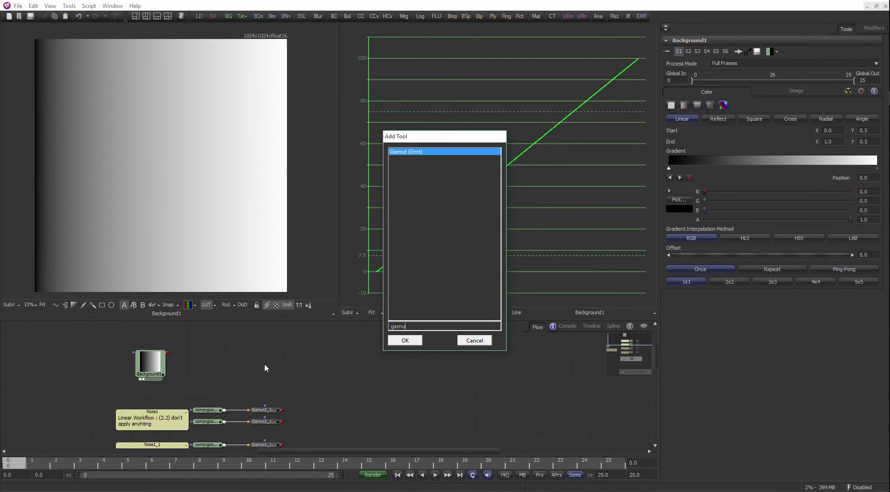
key(Return)
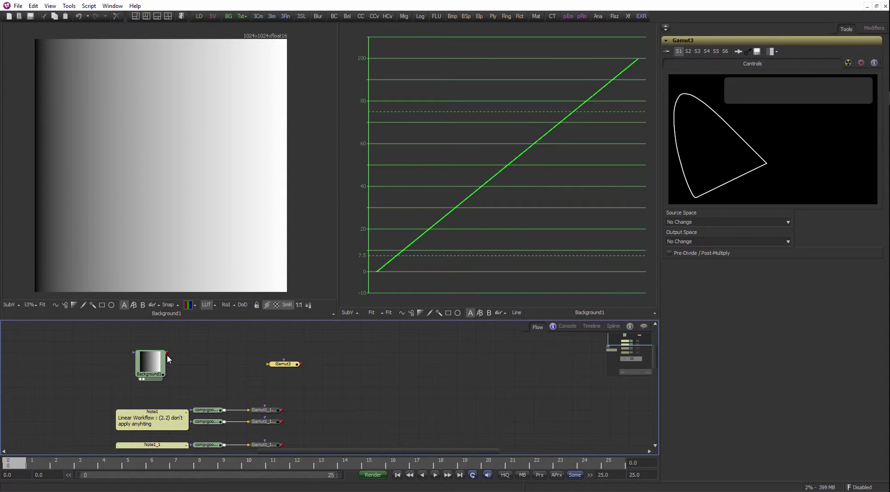
drag(167, 353, 267, 359)
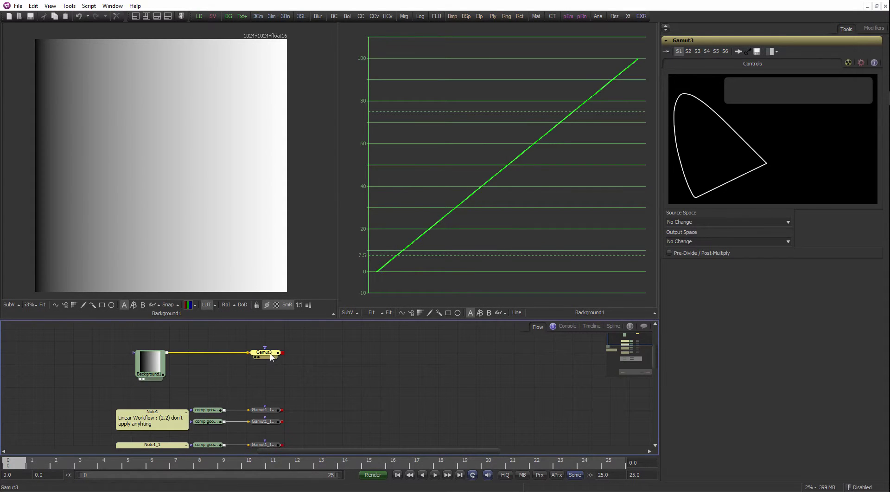
click(257, 356)
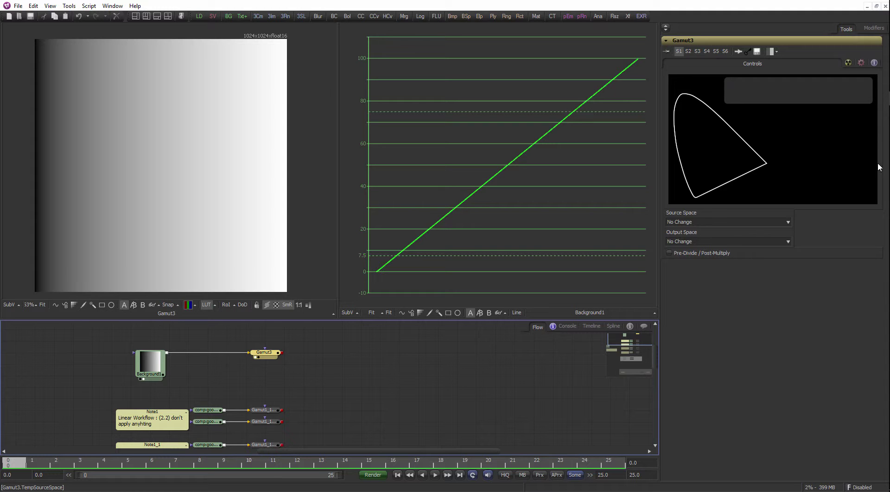
Switch to the V-Ray frame buffer in 3ds Max and compare the render with sRGB display off and on.
mouse_move(888, 163)
mouse_move(876, 112)
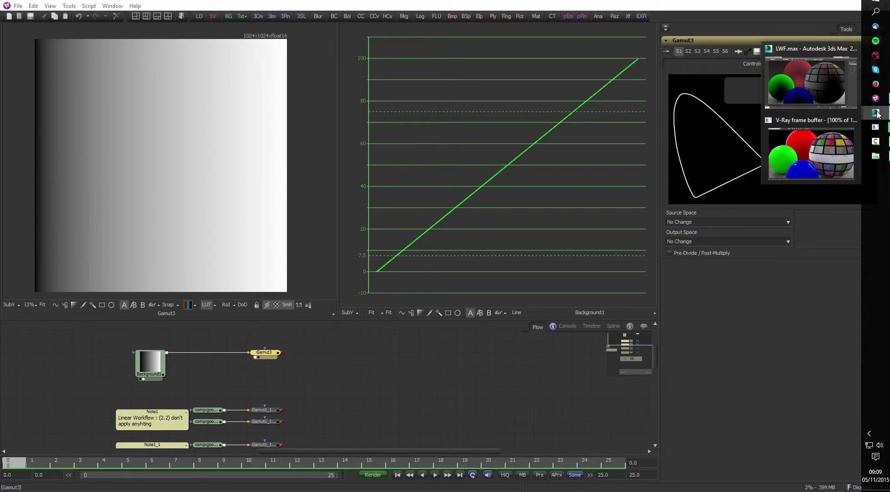
click(811, 148)
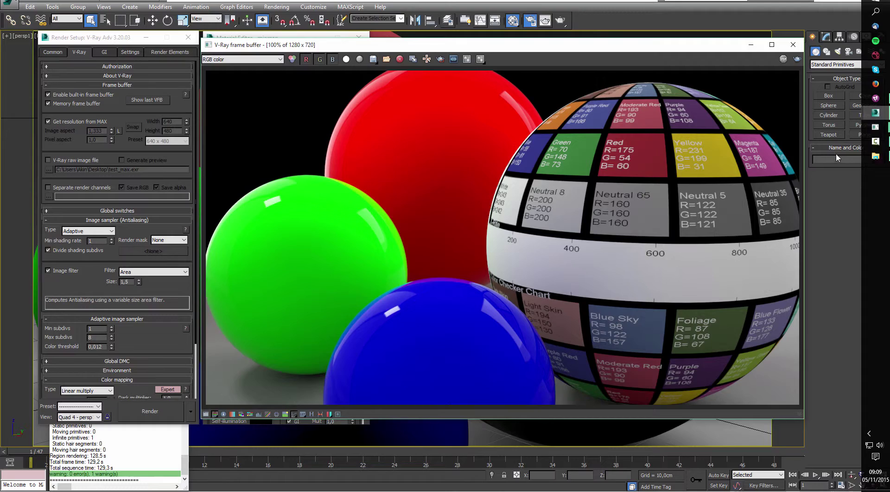
click(294, 414)
drag(366, 47, 388, 39)
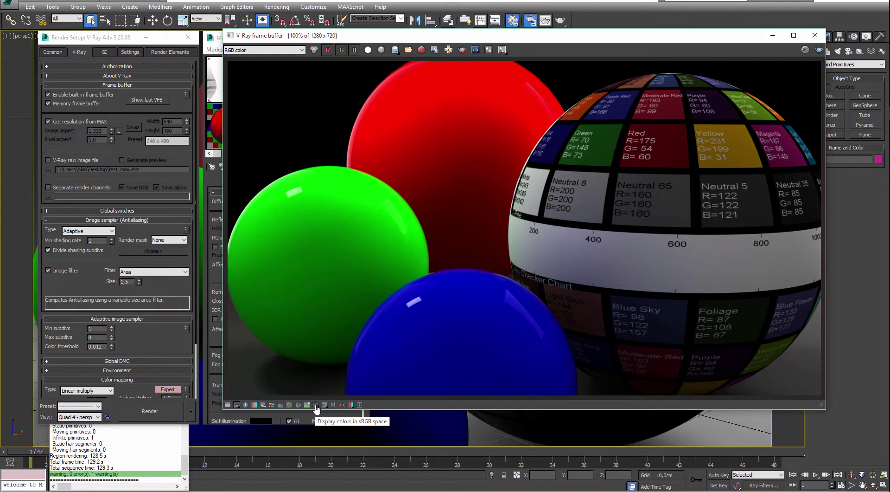
click(316, 405)
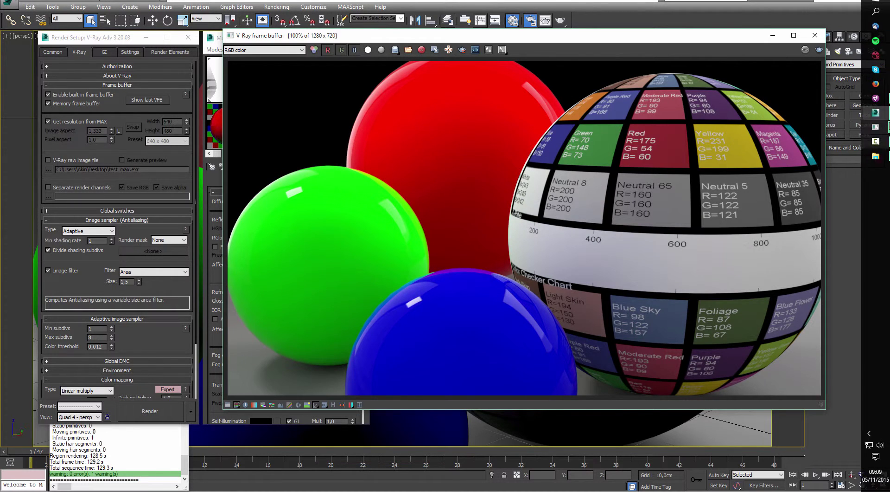
Switch back to Fusion, set Gamut3's output space to sRGB with Add Gamma enabled, and show its output in the waveform viewer.
click(875, 98)
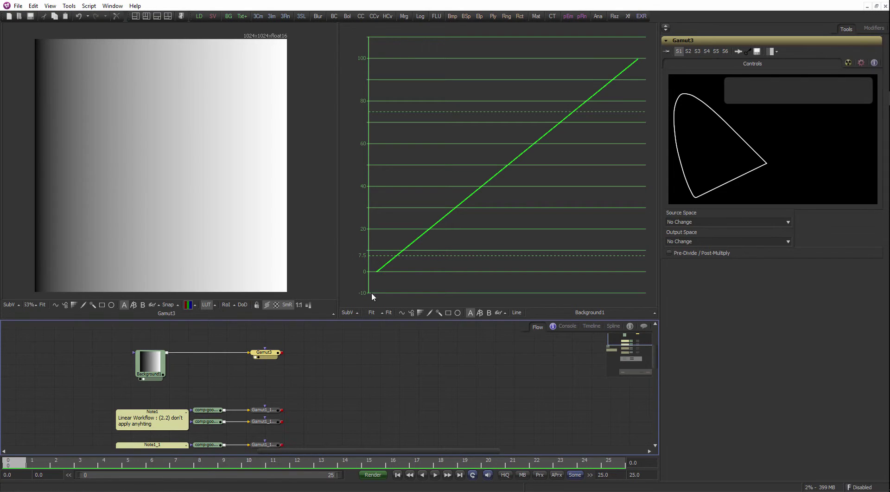
click(668, 242)
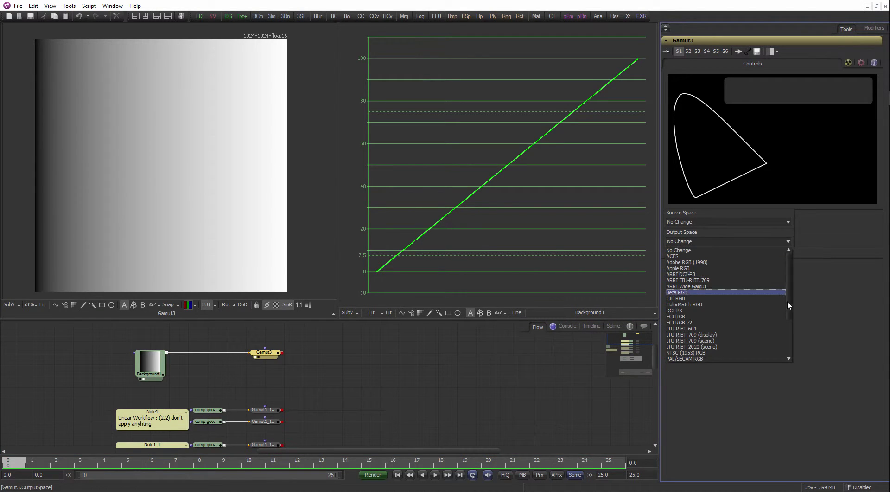
scroll(692, 333, down, 3)
click(692, 343)
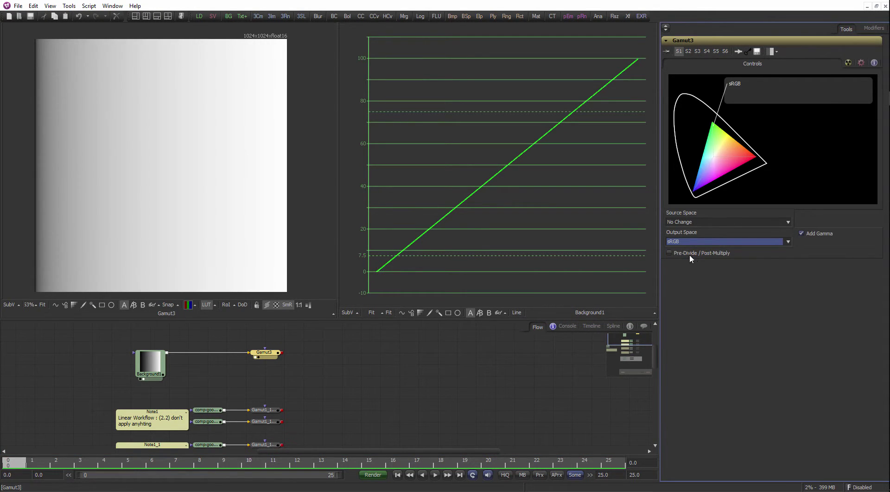
click(802, 233)
click(802, 233)
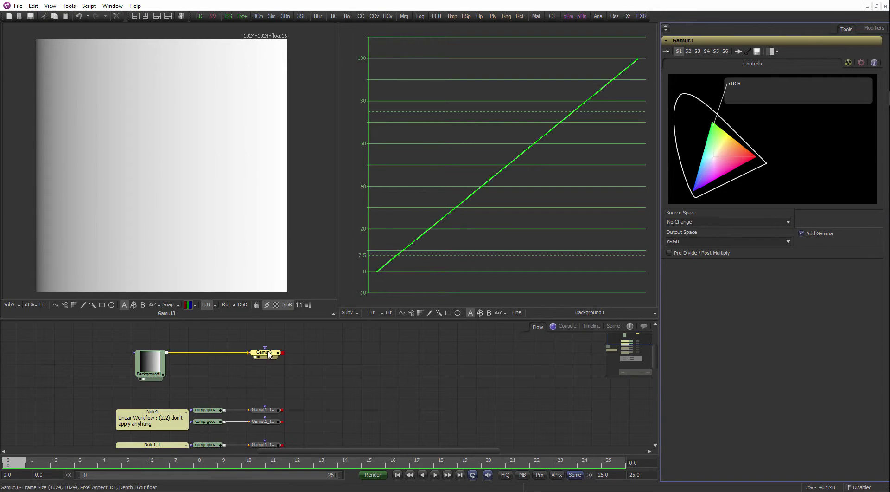
drag(269, 353, 544, 142)
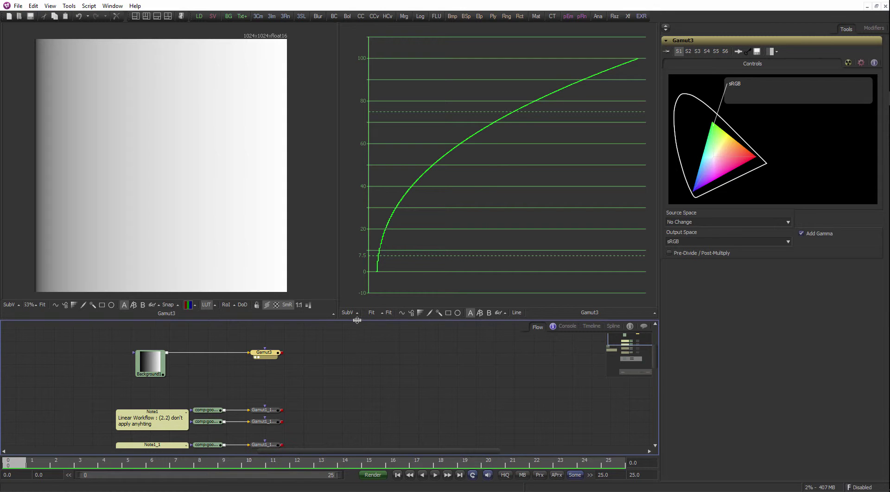
Enlarge the flow area and delete the Background1 and Gamut3 tools.
drag(356, 320, 337, 291)
click(242, 341)
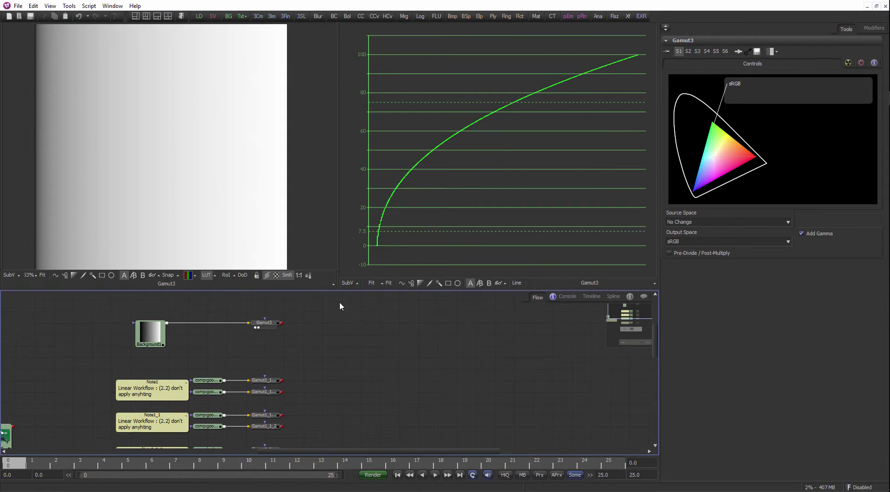
drag(325, 336, 116, 293)
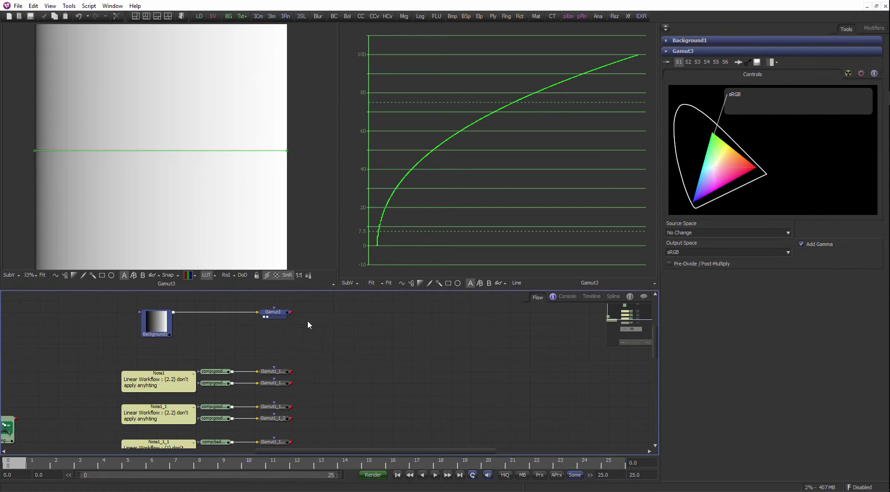
key(Delete)
Show the Loader4 image goodGamma.exr in a single large viewer, fitted to the enlarged viewing area.
click(218, 372)
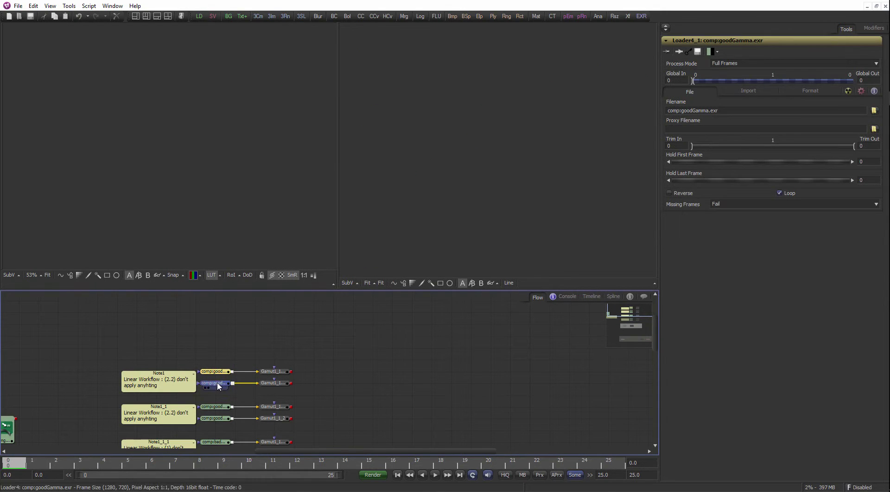
drag(218, 385, 179, 39)
click(135, 16)
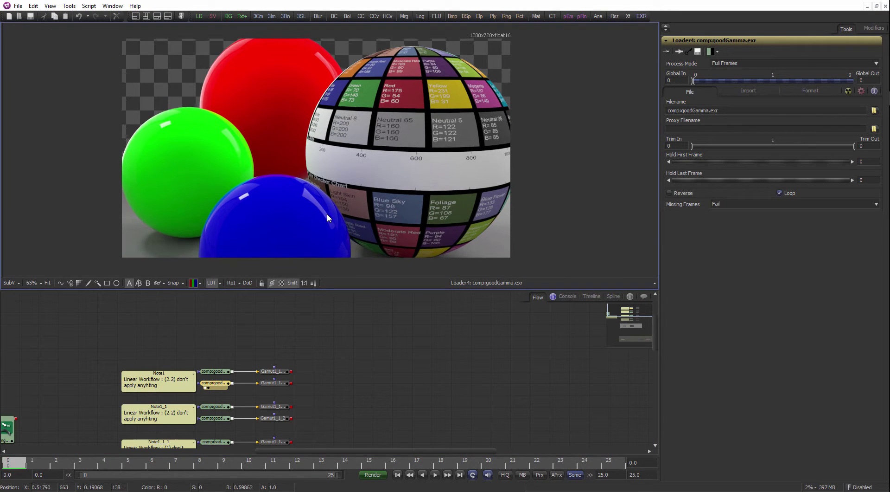
middle_drag(319, 215, 312, 218)
key(ctrl+f)
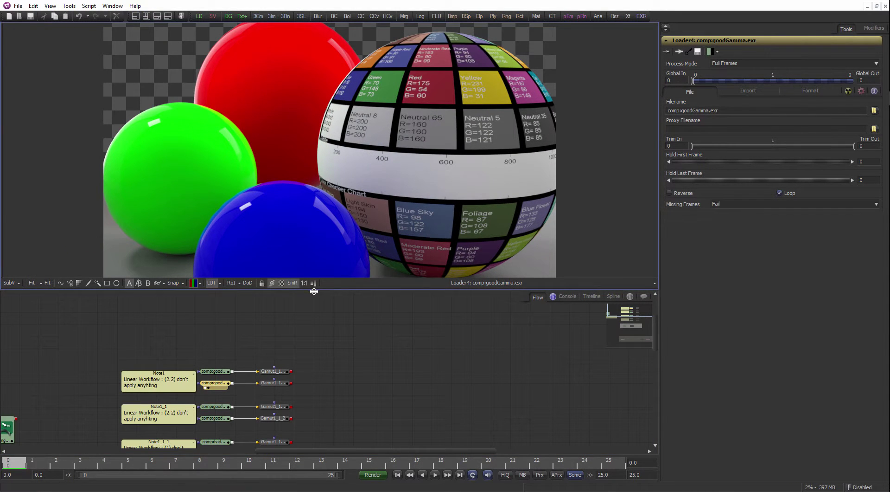
drag(314, 291, 310, 341)
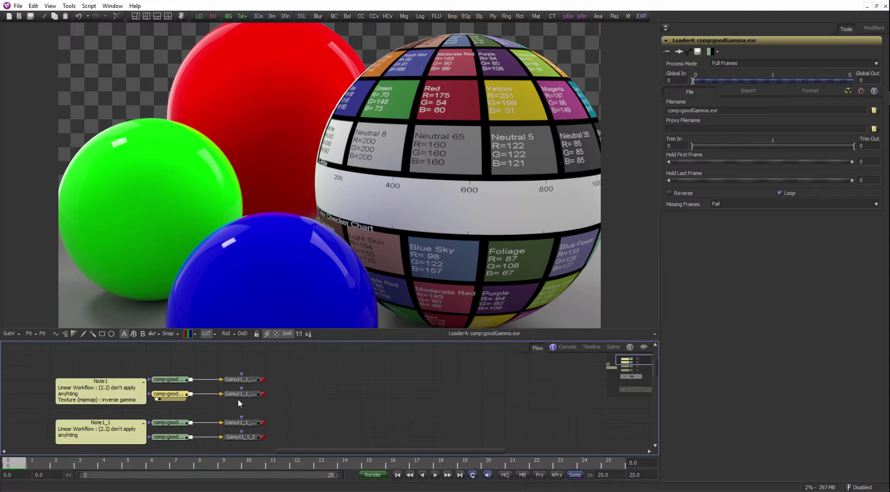
Select the teapot_aovs32bits.exr loader in the LWF__LUTSRGB group of the flow.
ctrl+scroll(239, 402, down, 3)
middle_drag(277, 443, 259, 395)
scroll(259, 395, down, 3)
ctrl+scroll(241, 384, up, 2)
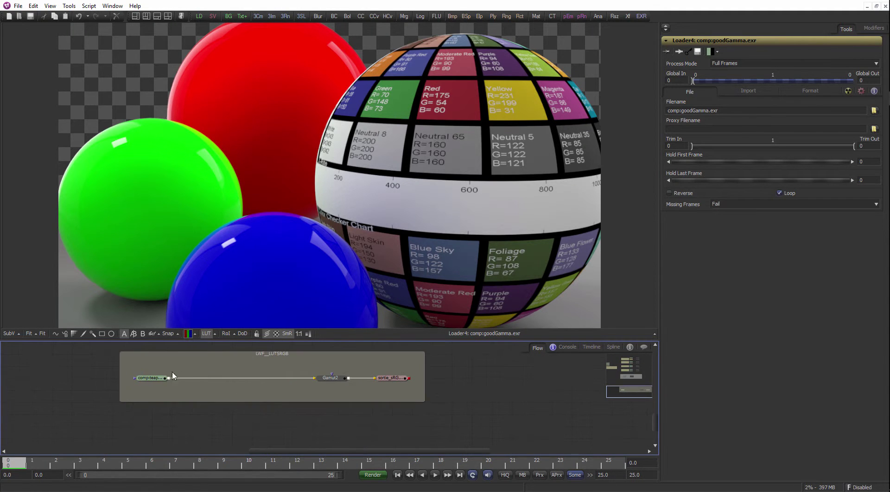
click(150, 377)
Compare the displayed goodGamma.exr image with the viewer LUT off and on, and inspect the Gamut2 tool's settings.
click(204, 334)
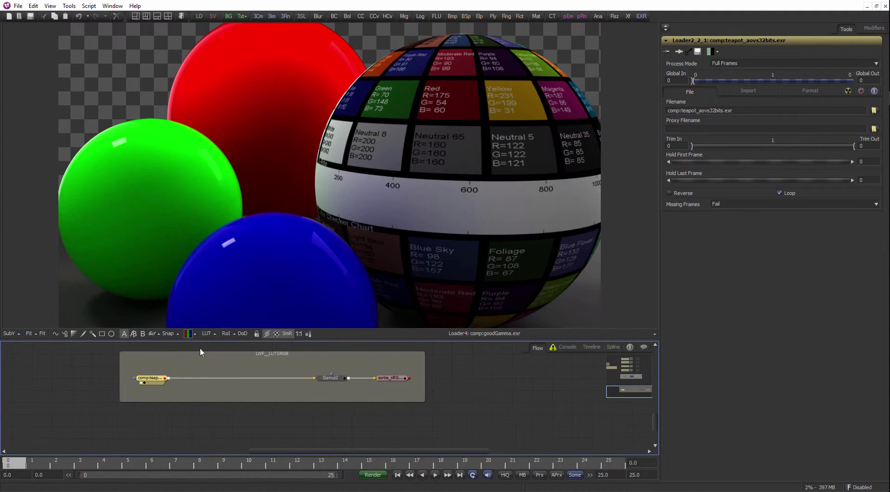
click(204, 334)
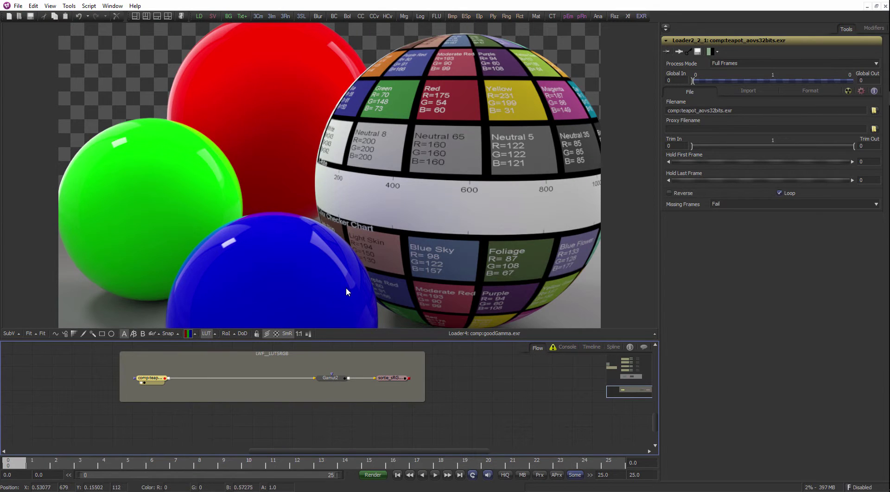
click(206, 334)
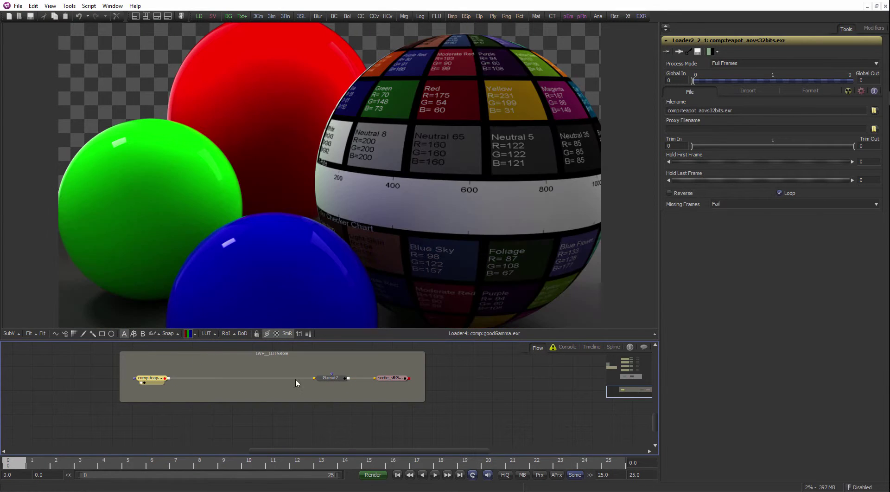
click(340, 376)
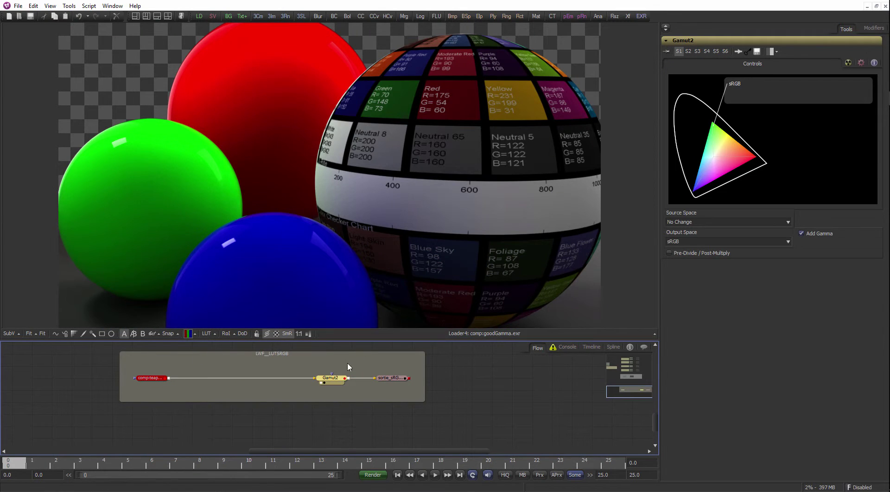
Check the console messages about the teapot_aovs32bits.exr loader, clear the log and return to the flow.
click(150, 378)
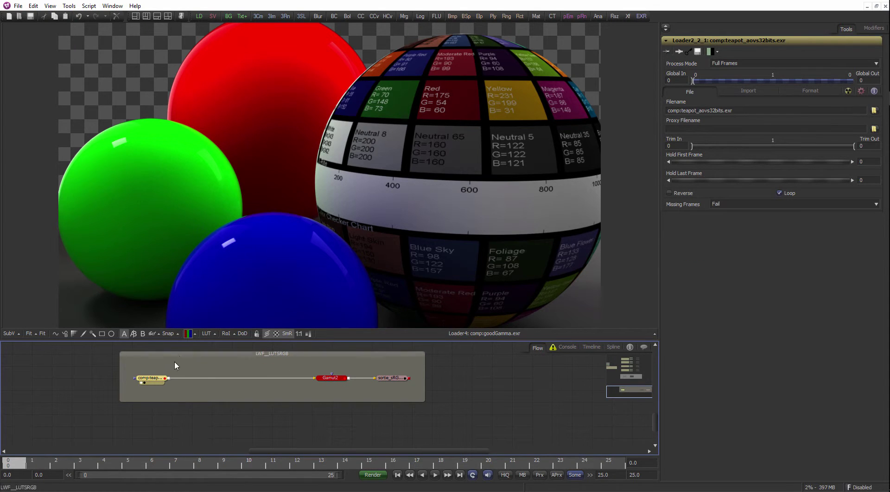
click(560, 347)
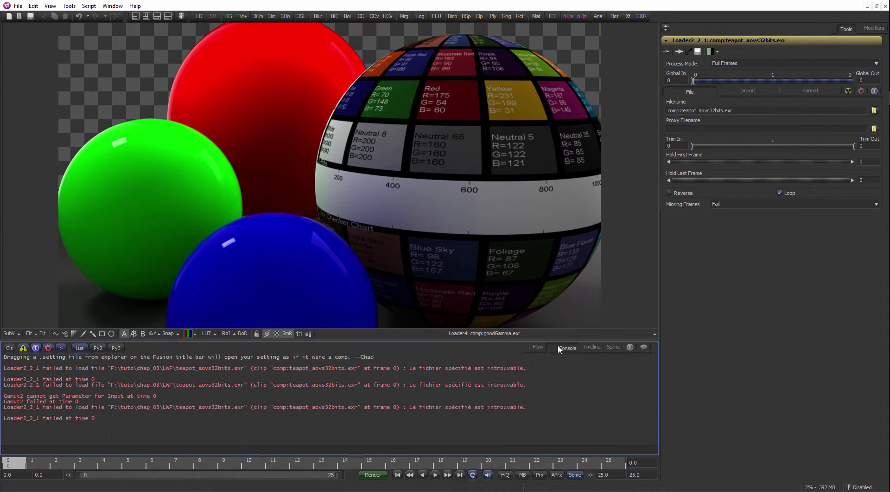
click(9, 348)
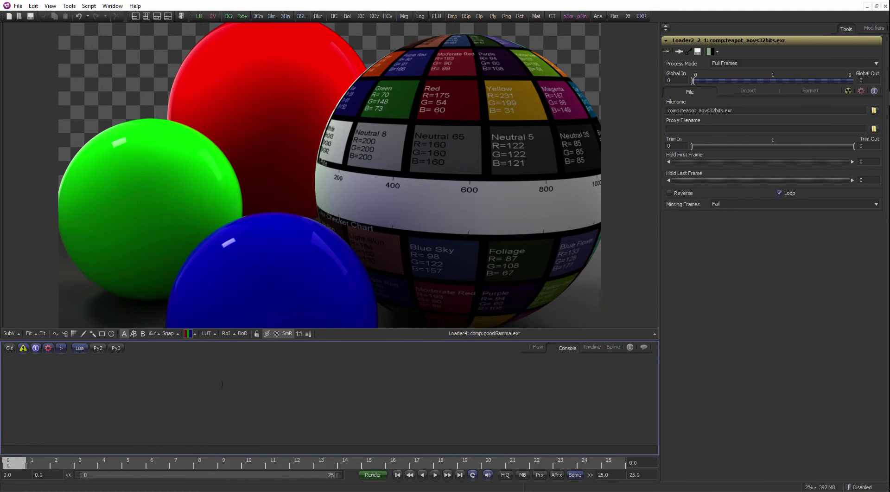
click(536, 347)
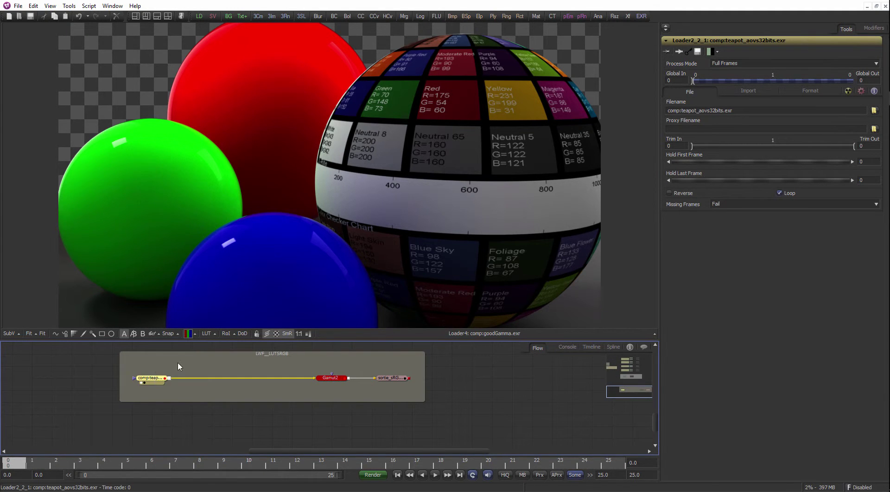
Load badGamma_goodmipmap.exr into the loader of the LWF__LUTSRGB group, resetting its trim settings, and view it.
click(874, 110)
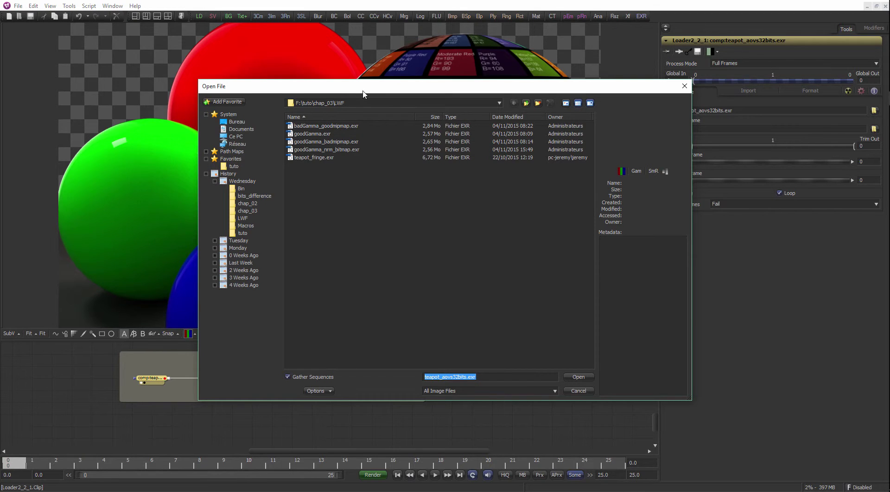
drag(363, 94, 319, 105)
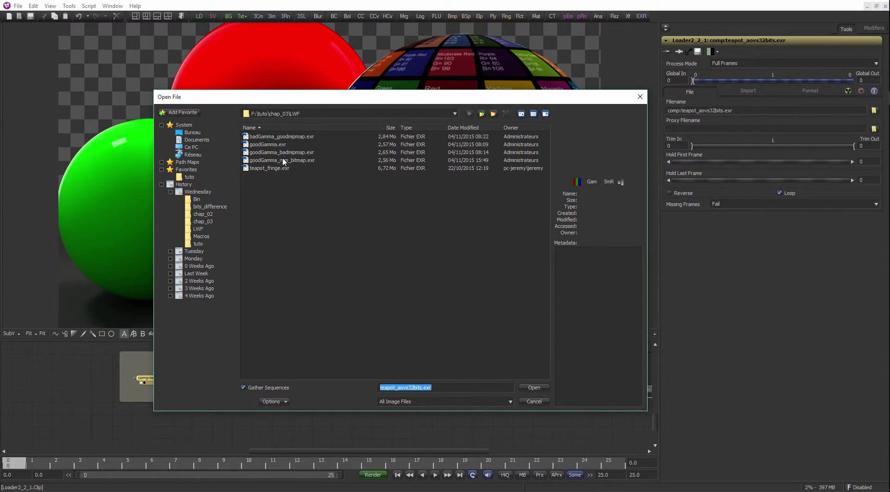
double_click(284, 138)
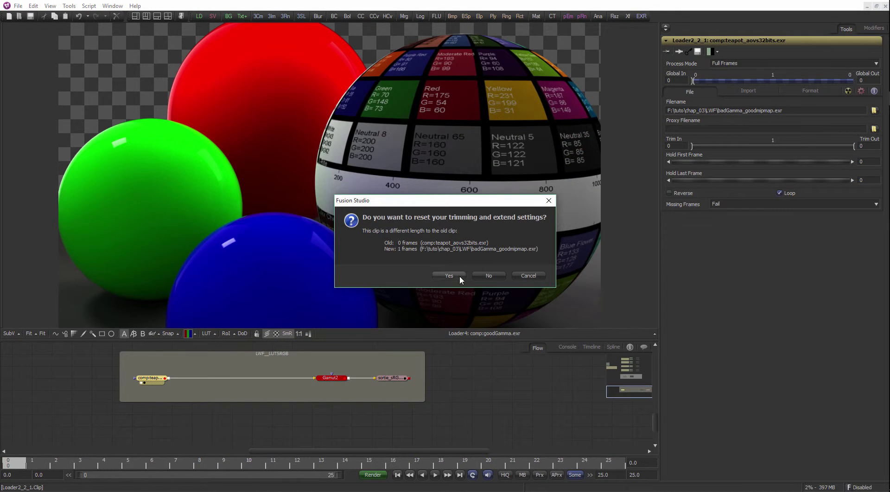
click(460, 274)
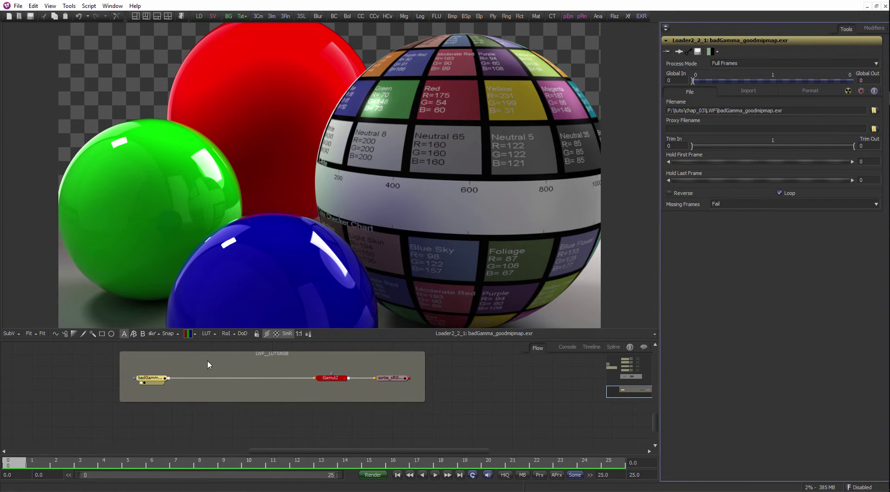
drag(151, 378, 226, 292)
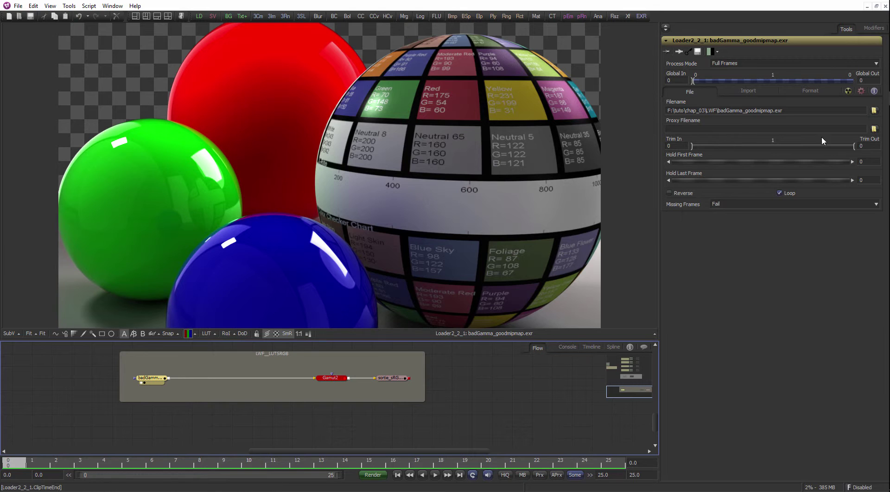
Set the source file of the LWF__LUTSRGB group's loader to goodGamma.exr and reselect the loader.
click(874, 109)
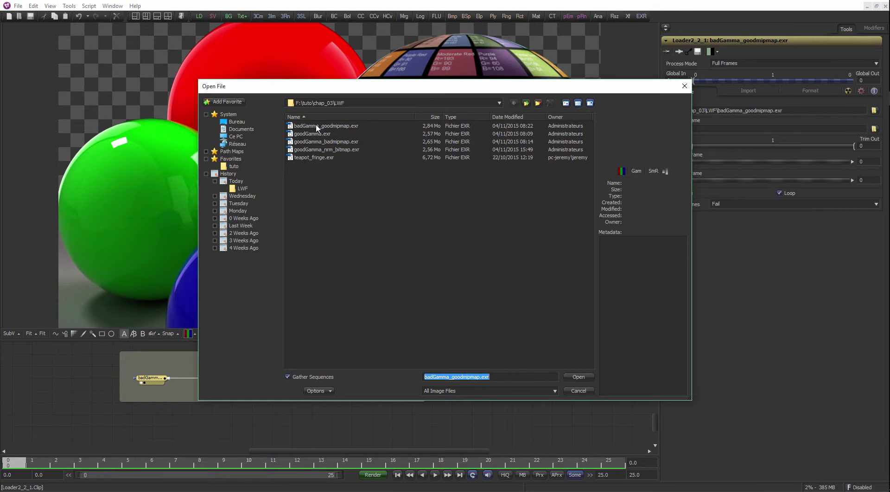
double_click(313, 135)
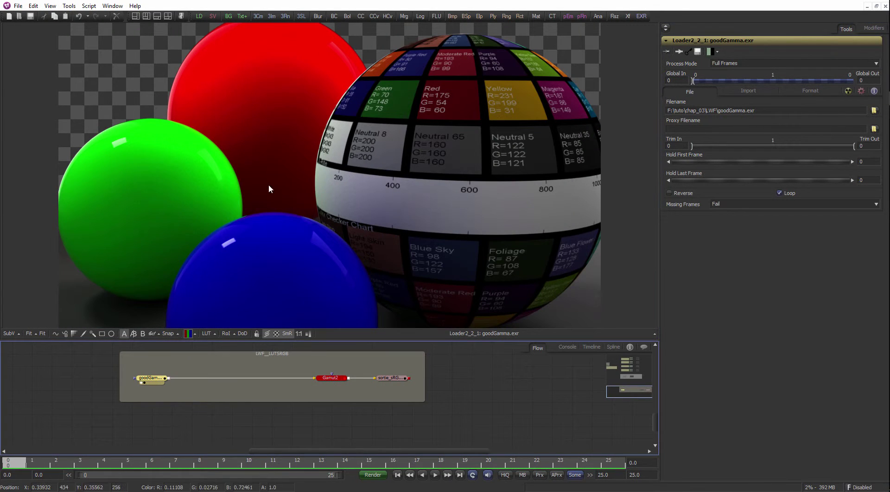
click(323, 378)
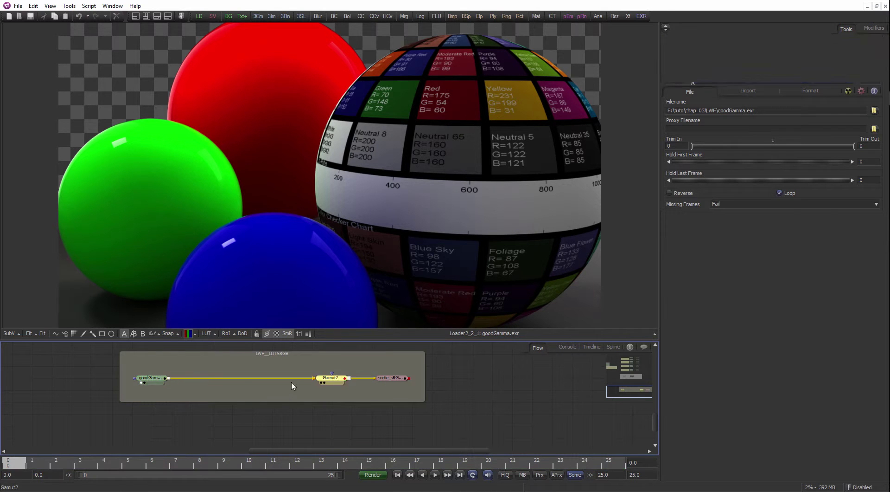
click(155, 378)
Compare the loader's goodGamma.exr image with the viewer LUT on and off.
click(206, 334)
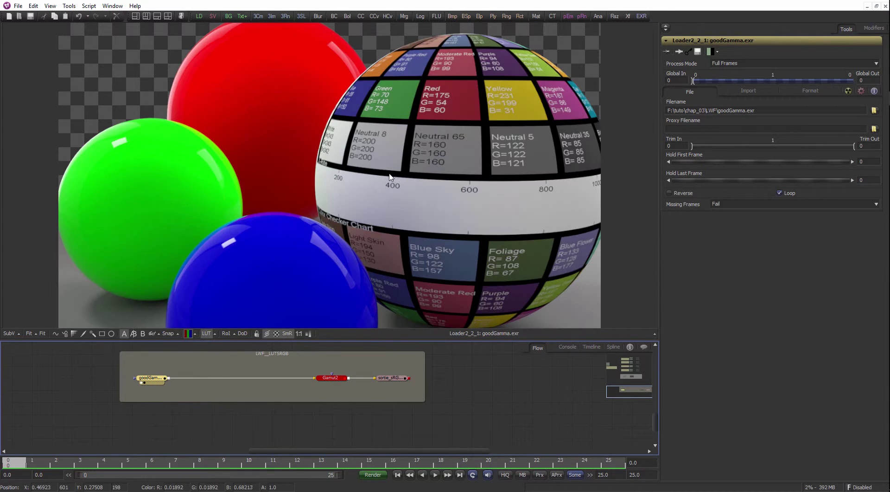
click(206, 333)
click(207, 334)
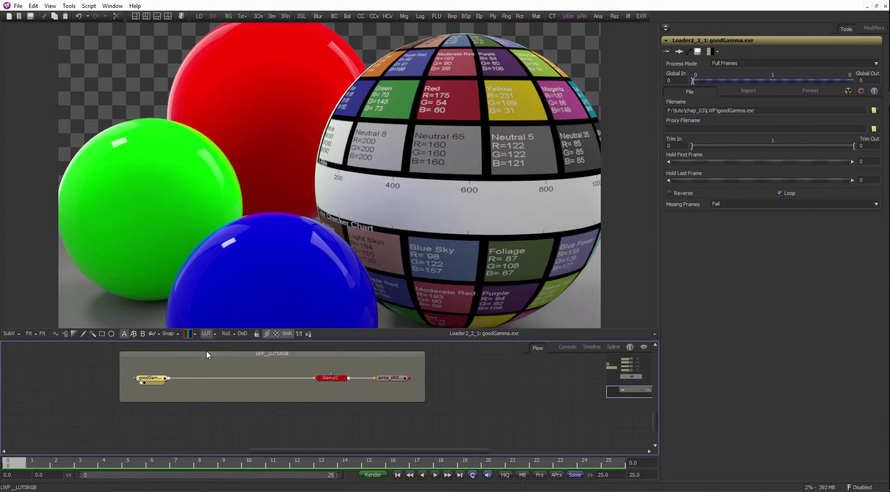
click(207, 334)
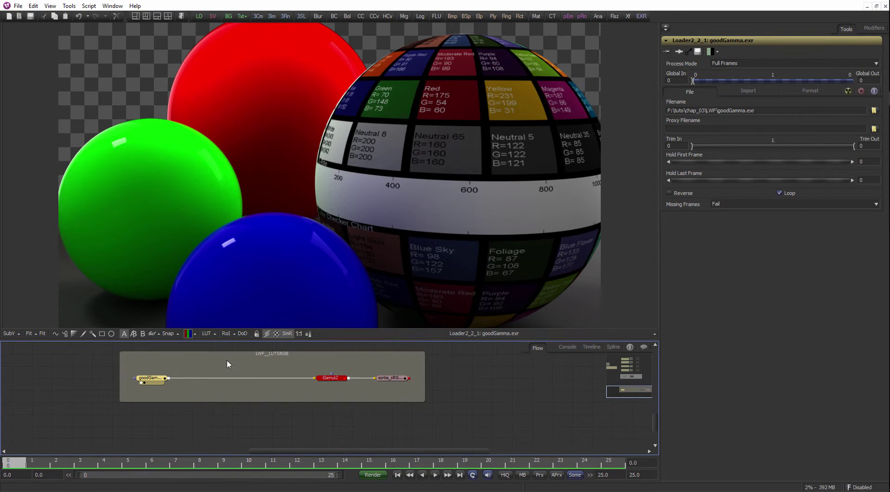
Compare the goodGamma.exr loader with the viewer LUT on against the Gamut2 output with the LUT off.
drag(226, 359, 221, 374)
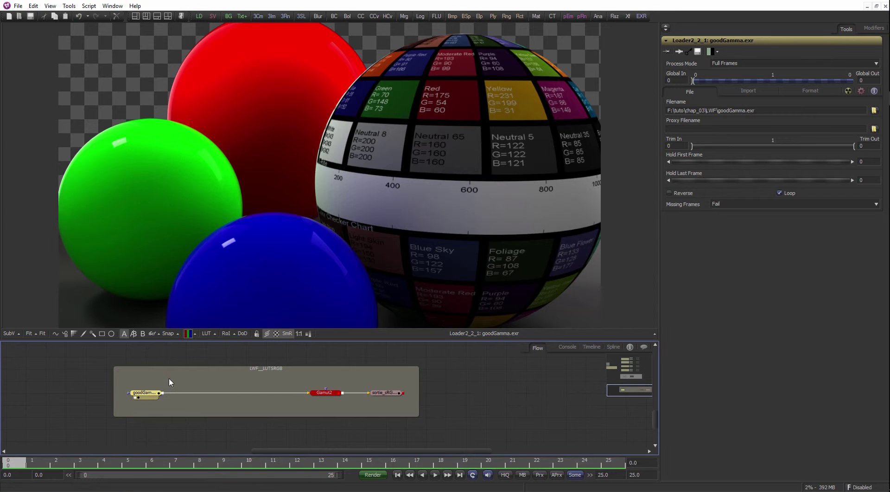
click(206, 333)
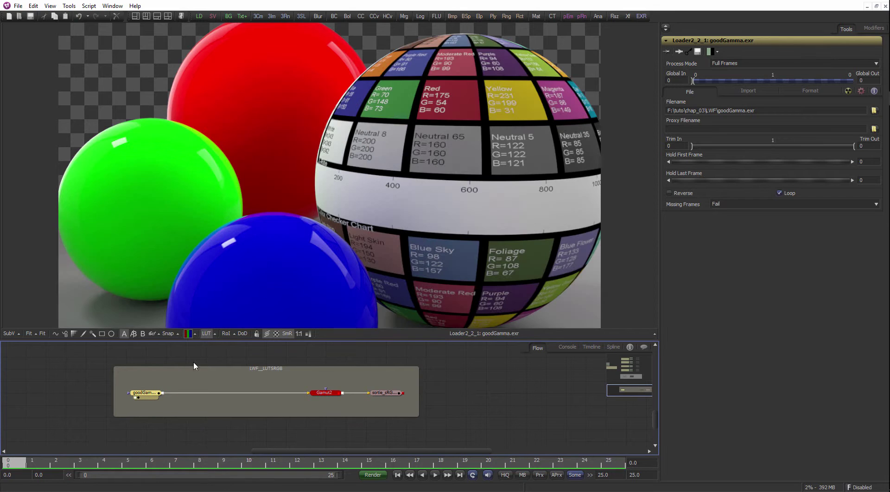
middle_drag(333, 384, 287, 385)
click(281, 392)
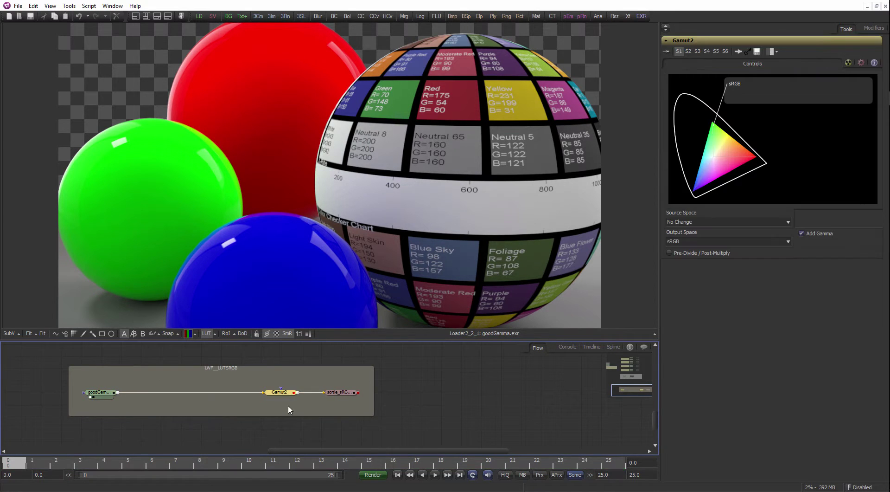
click(207, 333)
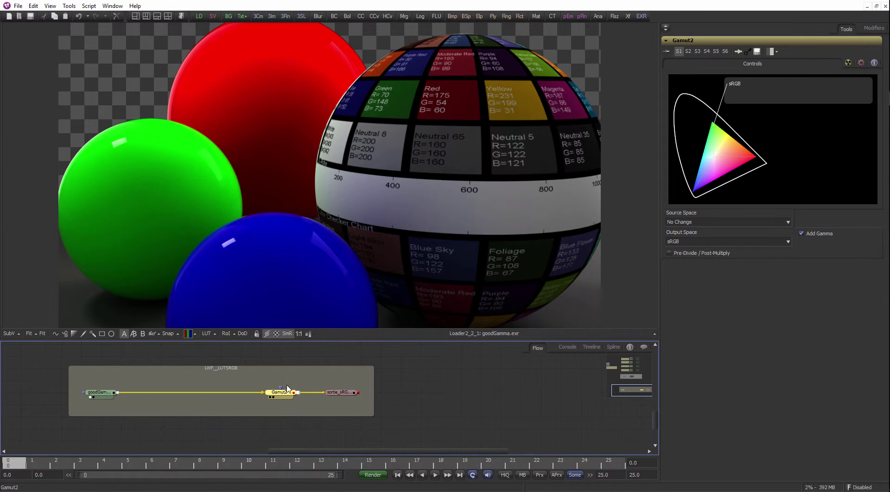
key(1)
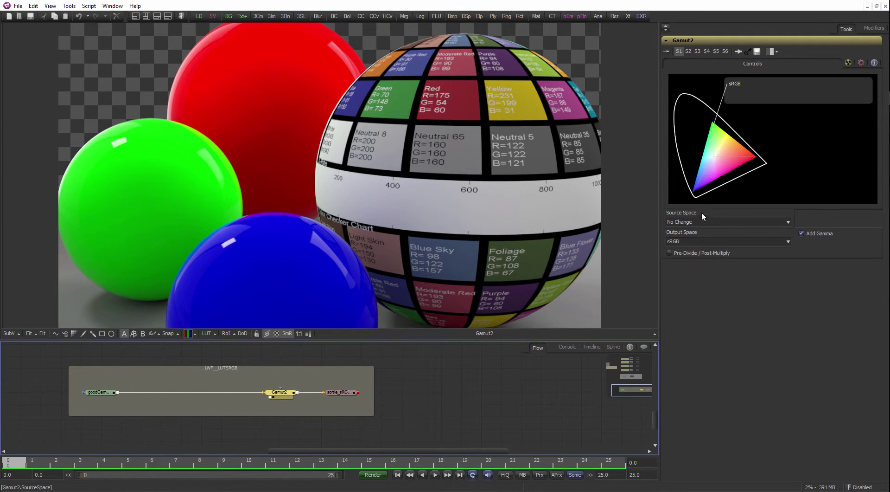
View the sortie_sRGB.jpeg saver and examine its export color space and gamma space settings.
click(349, 393)
key(1)
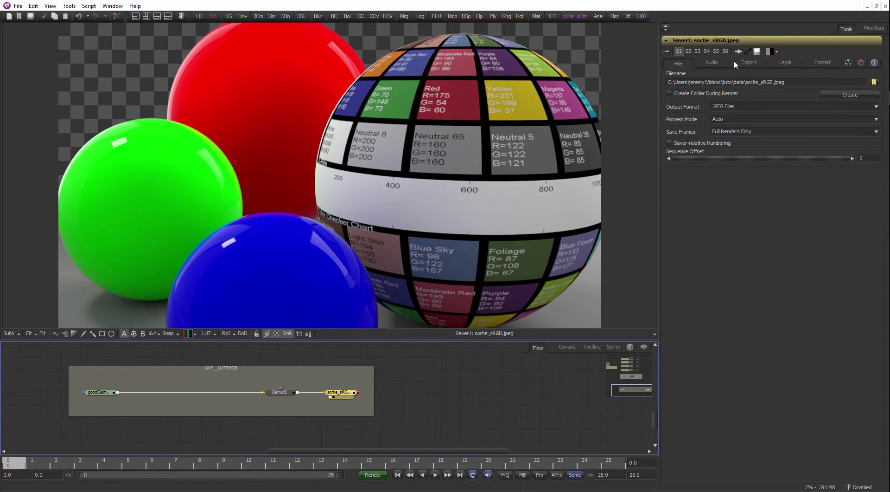
click(751, 62)
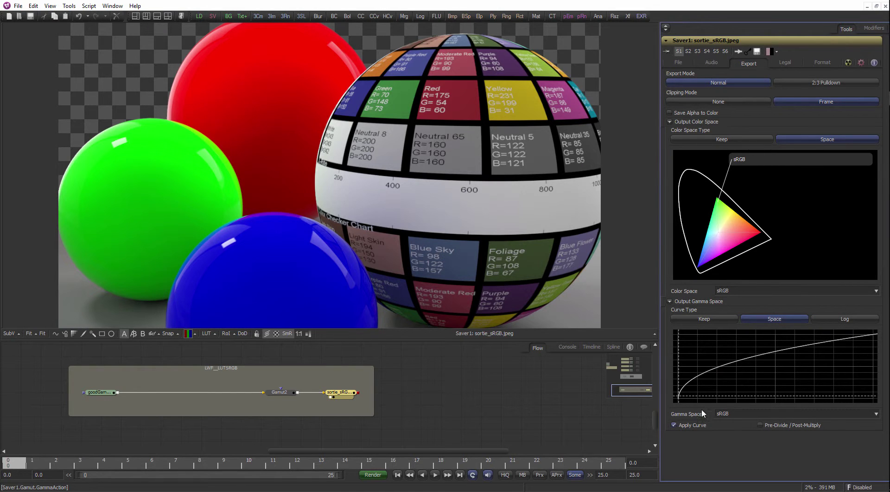
View the two comp:goodGamma.exr loaders beside the Note1 note one after the other.
middle_drag(302, 357, 329, 371)
ctrl+scroll(302, 402, down, 2)
middle_drag(358, 345, 331, 438)
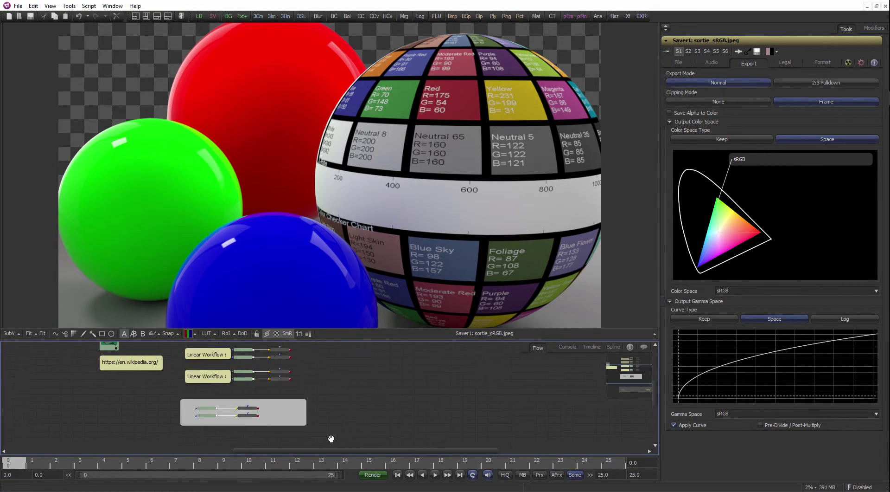
middle_drag(279, 348, 314, 384)
ctrl+scroll(315, 378, up, 3)
click(327, 371)
ctrl+scroll(275, 385, up, 2)
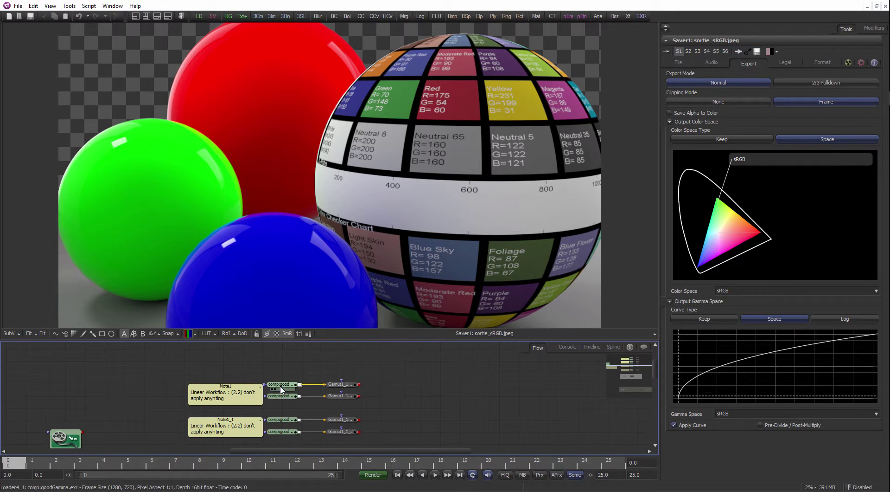
drag(281, 386, 298, 304)
click(284, 396)
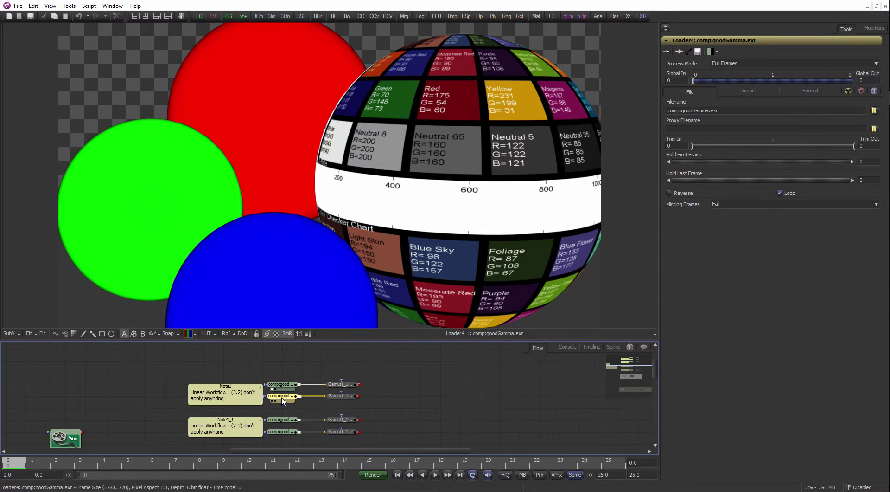
drag(282, 398, 255, 246)
Compare the Gamut output of Note1's lower row with its unconverted goodGamma.exr loader in the viewer.
ctrl+scroll(282, 238, down, 2)
middle_drag(375, 371, 345, 354)
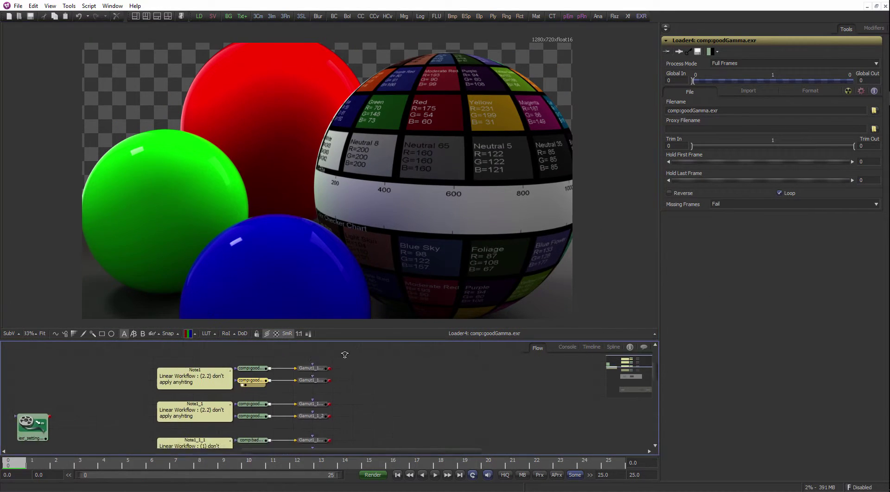
ctrl+scroll(318, 387, up, 1)
drag(317, 384, 357, 283)
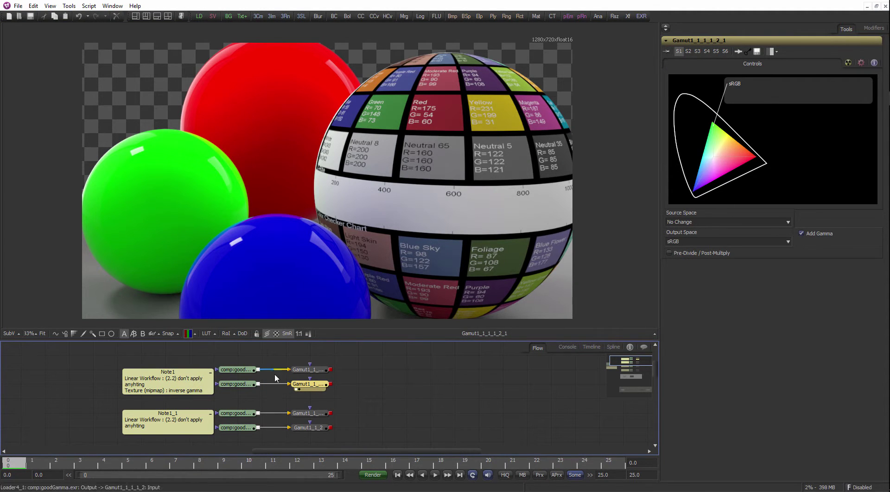
middle_drag(235, 385, 261, 395)
drag(267, 400, 266, 185)
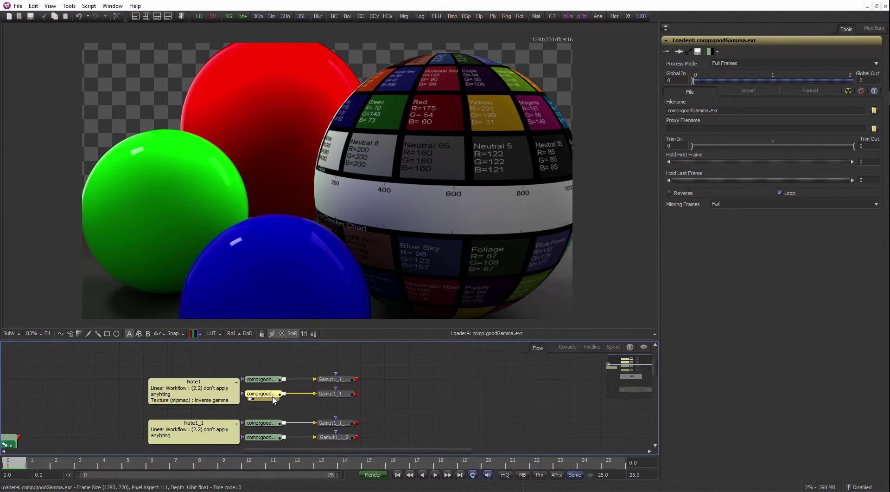
Set the output space of the viewer's Gamut View LUT to sRGB and turn the LUT on.
click(215, 334)
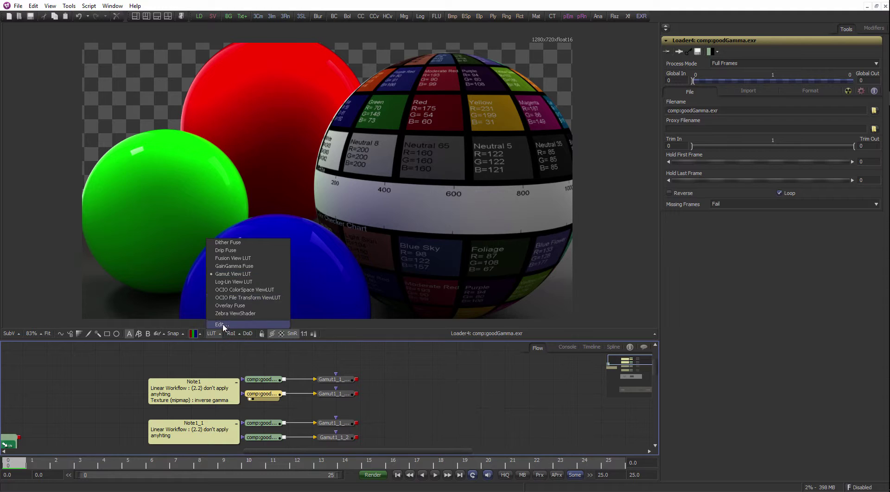
click(251, 324)
drag(457, 219, 514, 46)
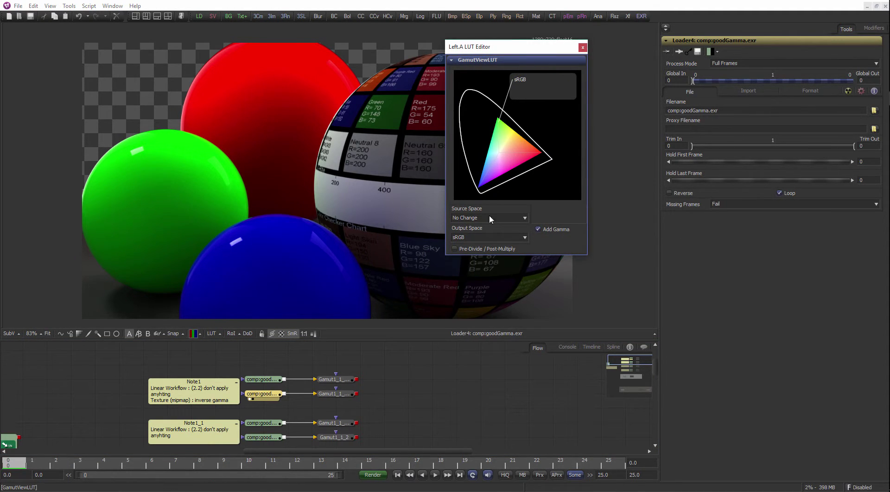
drag(495, 50, 480, 52)
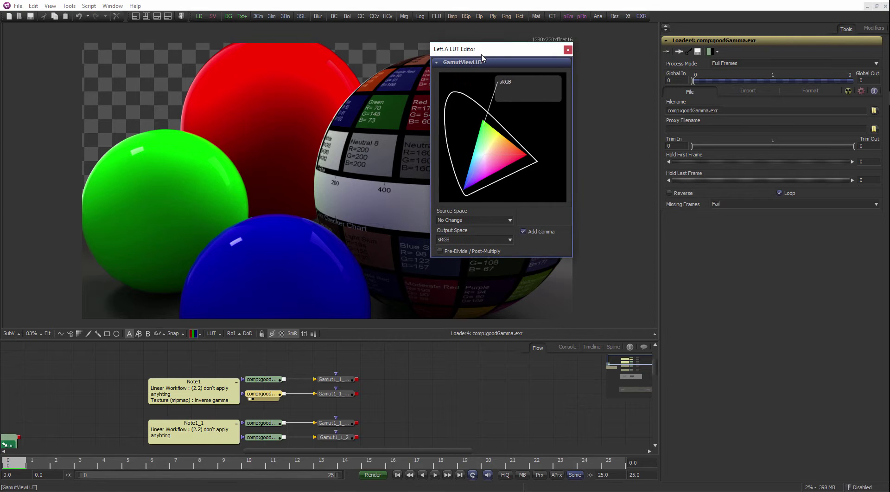
click(457, 240)
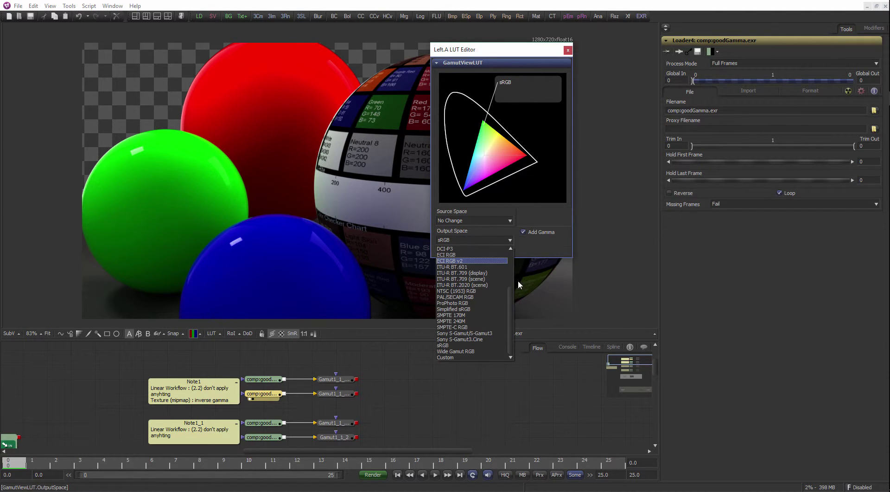
click(449, 347)
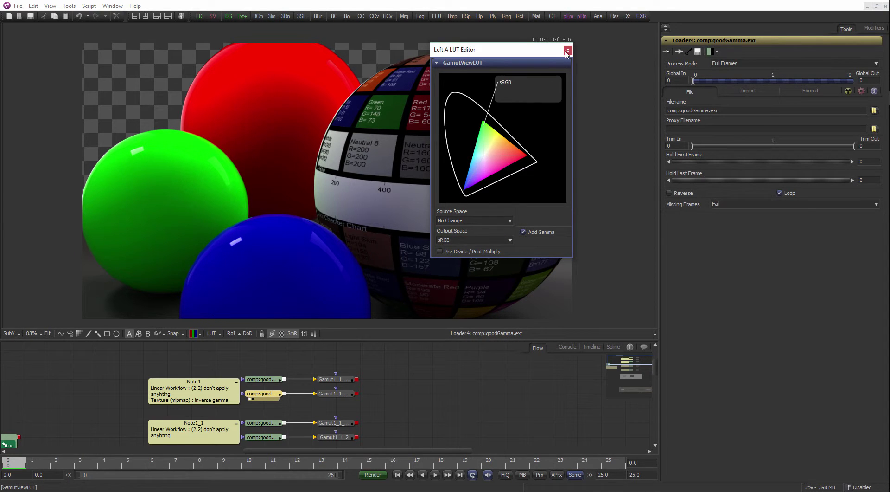
click(567, 50)
click(211, 333)
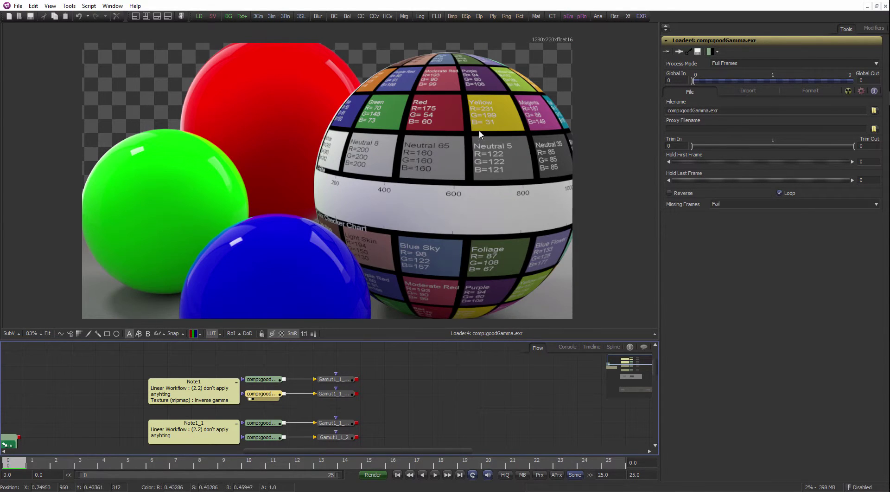
Check the Gamut settings in Note1's lower row, and view the goodGamma.exr loader of the LWF__LUTSRGB group.
middle_drag(371, 400, 344, 375)
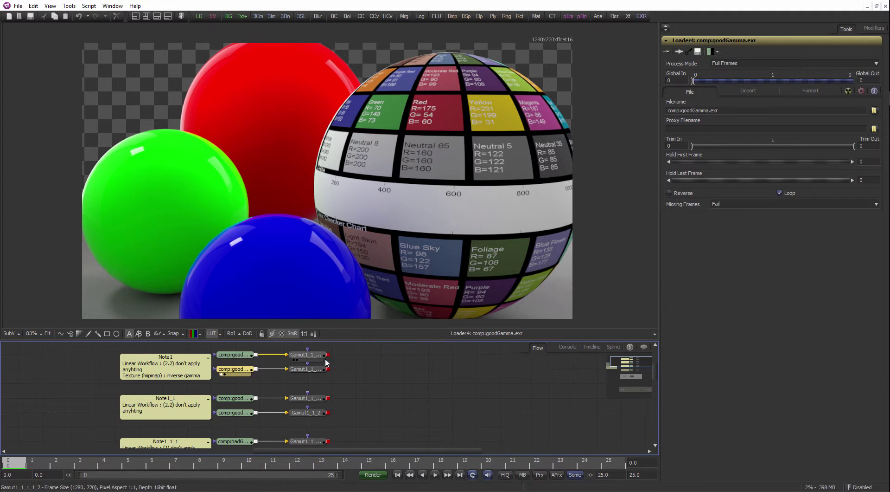
click(307, 369)
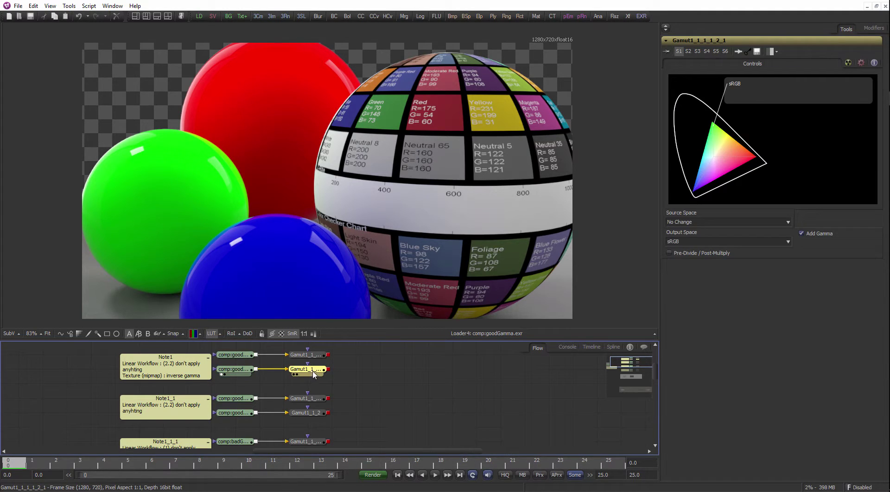
middle_drag(354, 380, 277, 356)
ctrl+scroll(237, 364, up, 2)
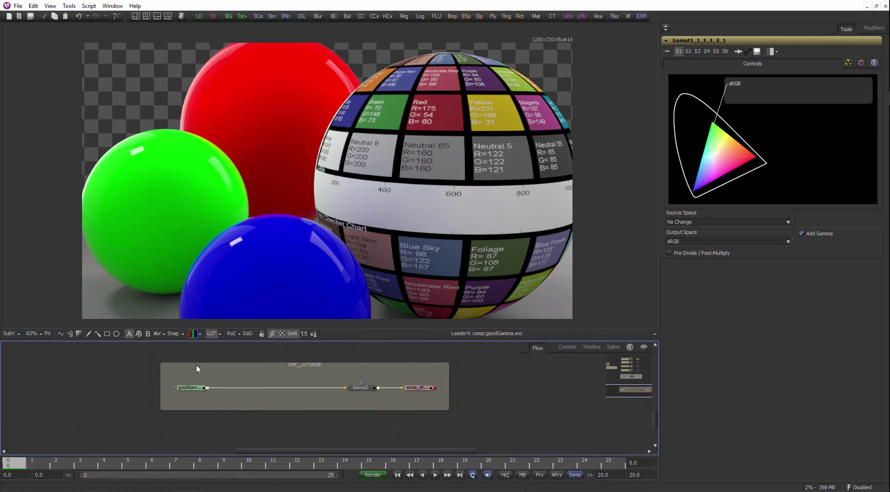
click(179, 388)
ctrl+scroll(254, 366, up, 1)
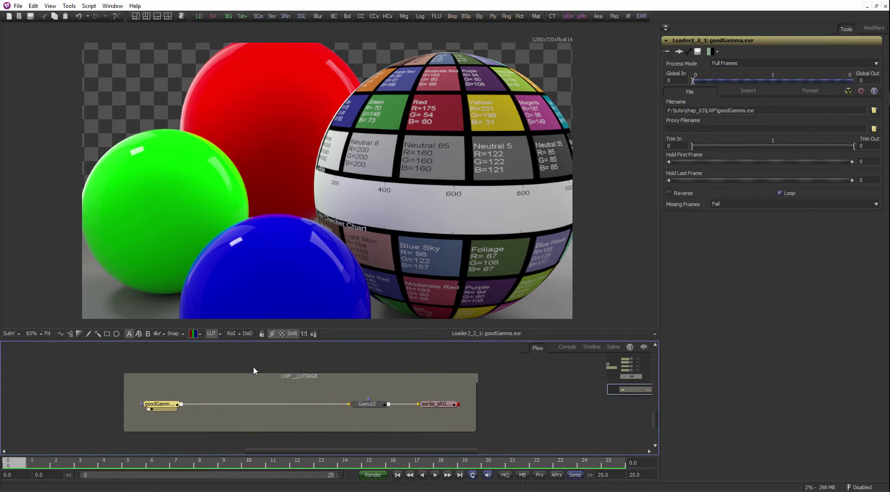
click(165, 386)
ctrl+scroll(186, 383, up, 1)
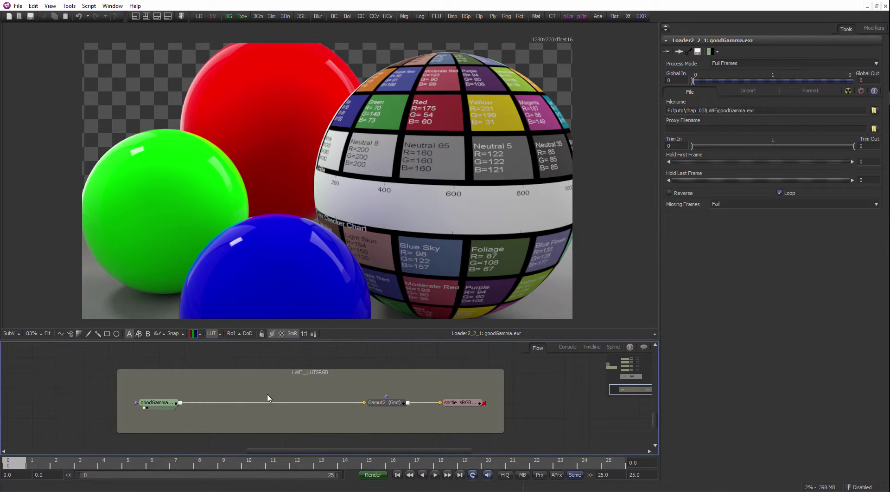
View Gamut2 in the LWF__LUTSRGB group and compare its output with the viewer LUT on and off.
drag(311, 403, 347, 403)
key(ctrl+z)
middle_drag(386, 403, 323, 394)
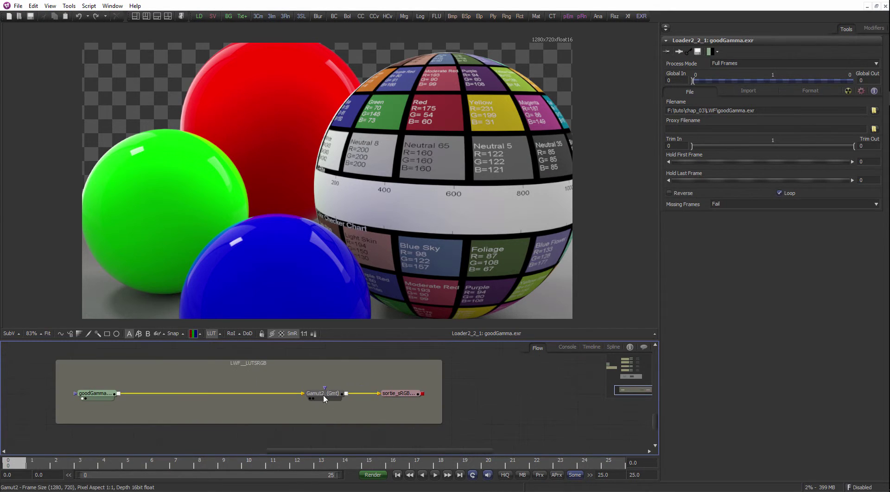
click(324, 393)
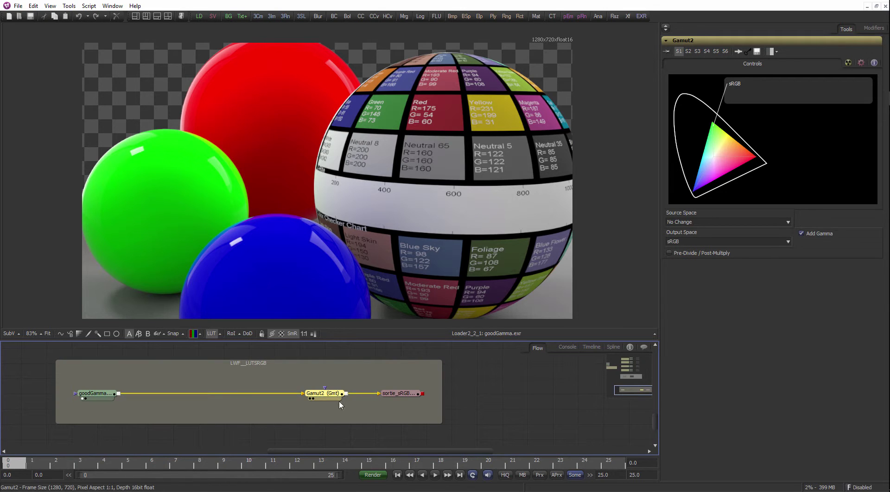
drag(326, 397, 400, 209)
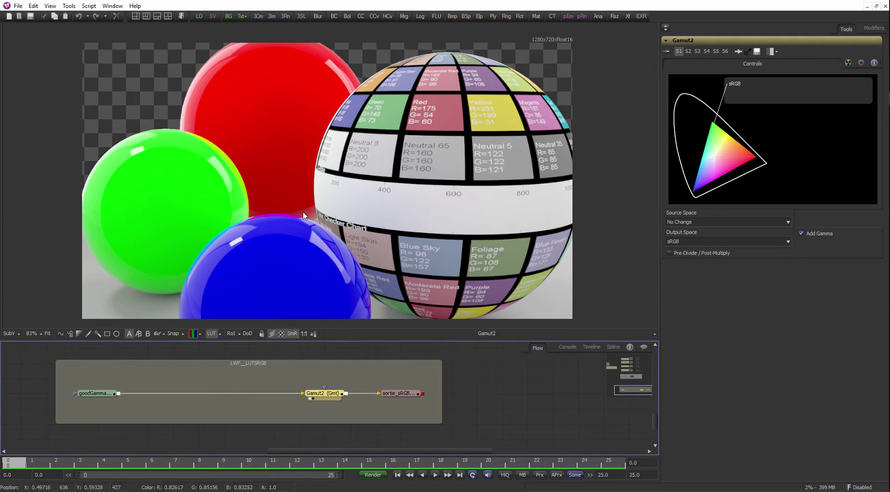
click(210, 332)
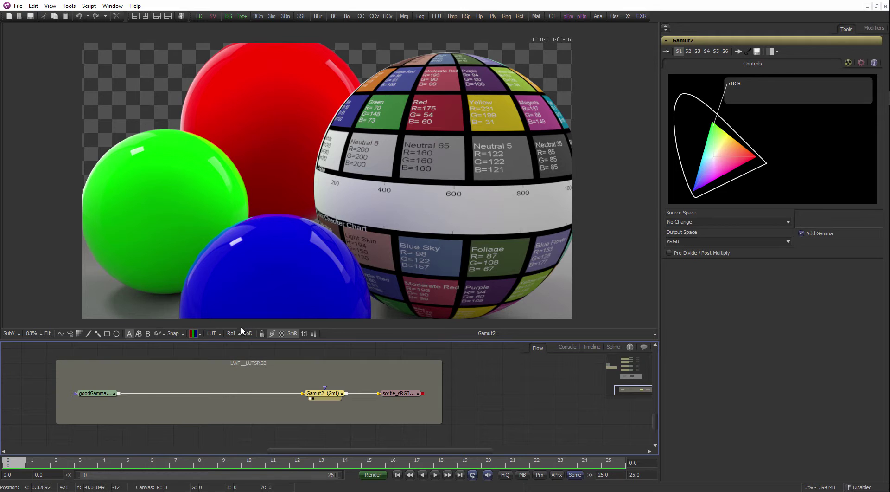
click(211, 333)
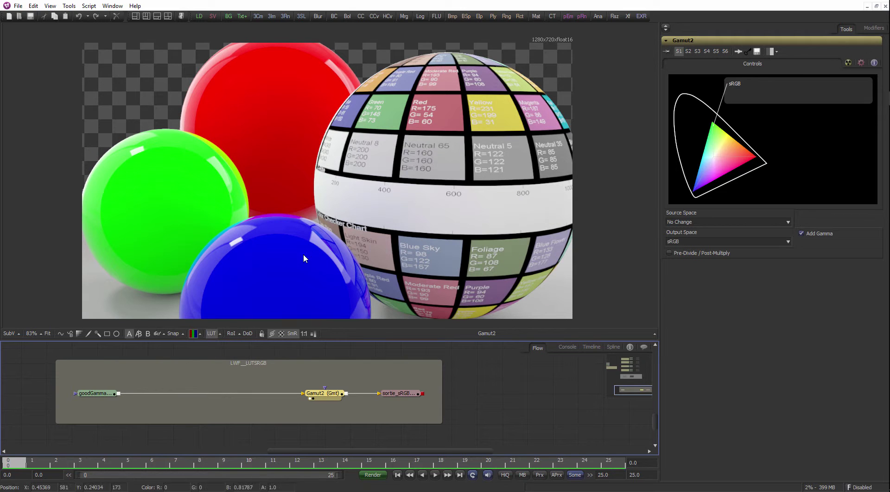
click(212, 333)
click(344, 393)
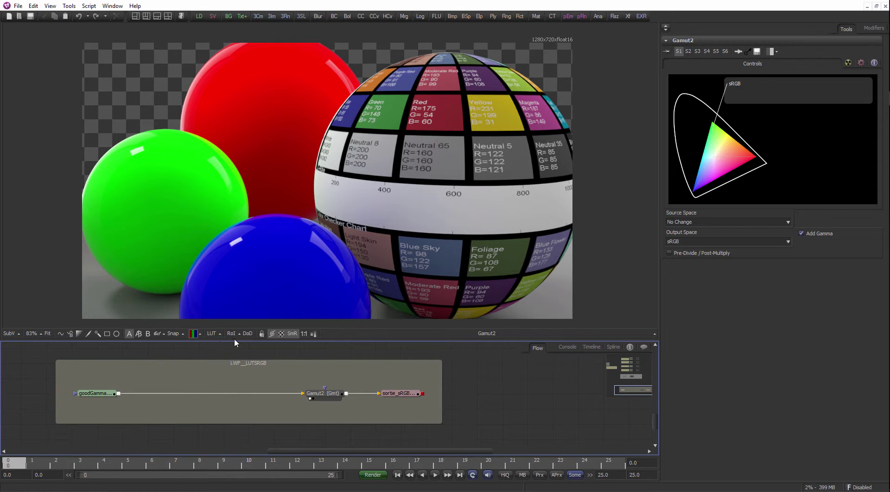
click(208, 334)
View the lower comp:goodGamma.exr loader beside the Note1 note with the viewer LUT on.
scroll(235, 391, up, 10)
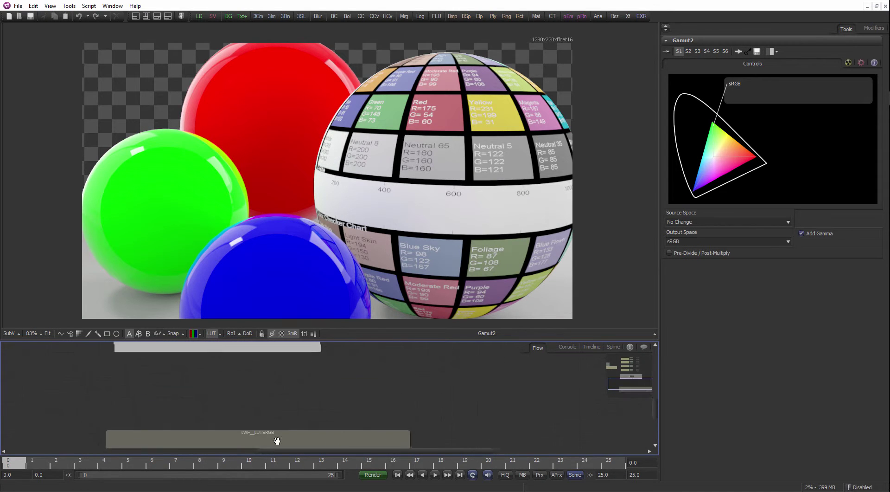
ctrl+scroll(230, 394, up, 3)
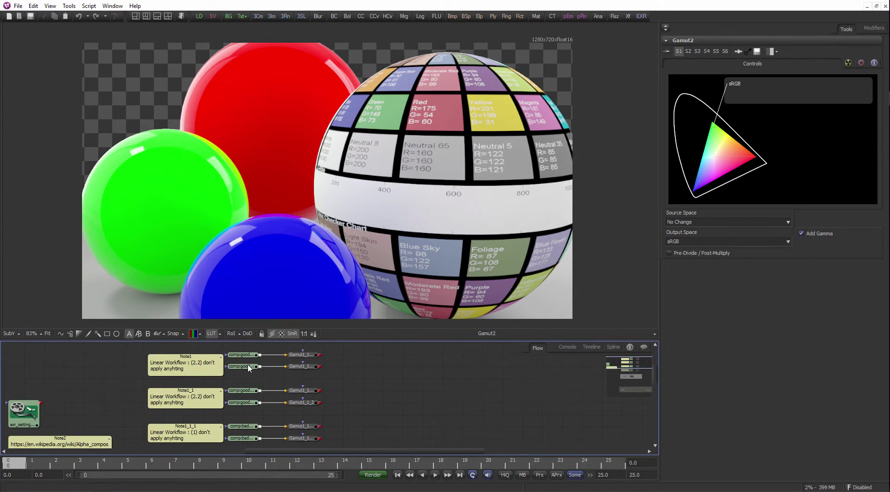
drag(241, 371, 293, 207)
ctrl+scroll(315, 212, down, 1)
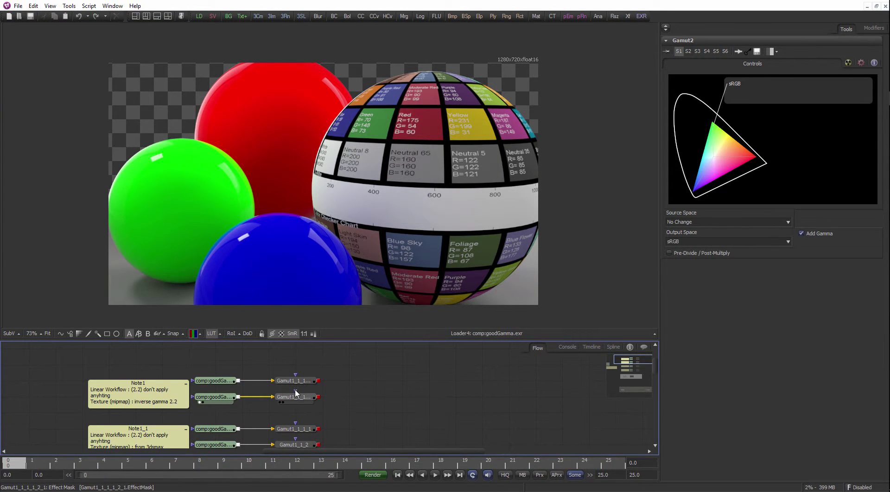
Add a Background tool to the flow beside the Gamut tools of the Note1 rows.
key(ctrl+space)
text(bg)
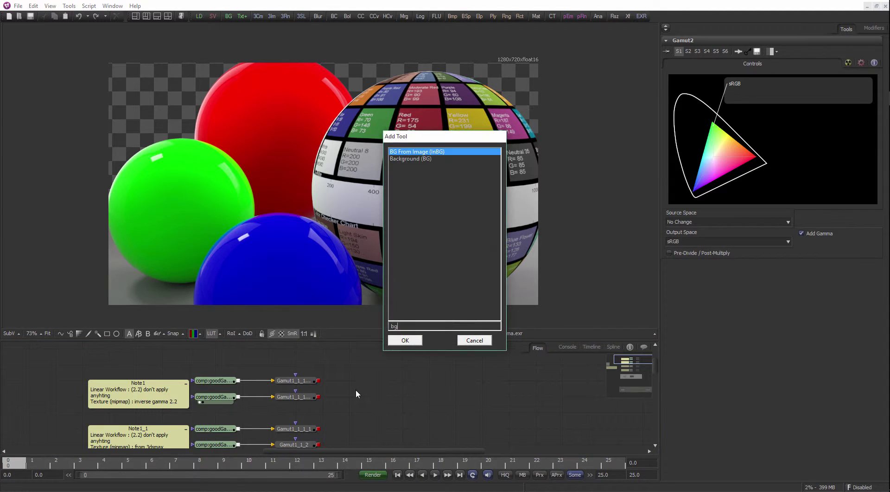
key(Down)
key(Return)
drag(357, 392, 383, 392)
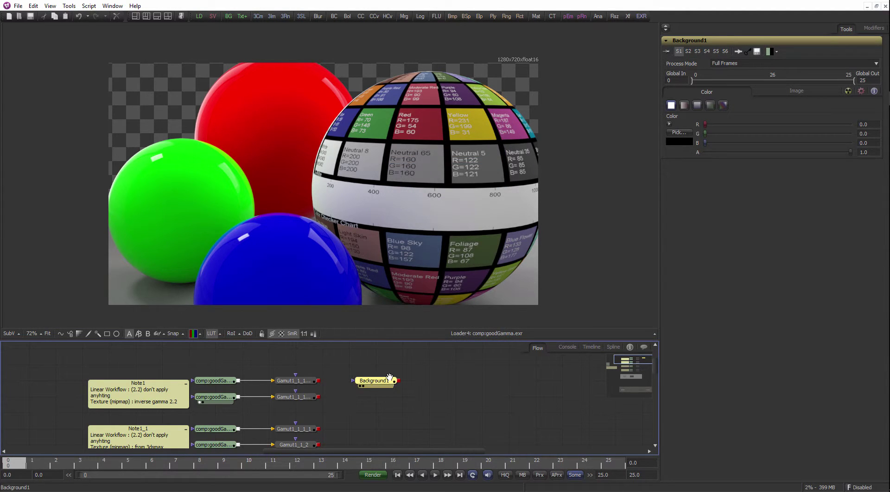
View the upper comp:goodGamma.exr loader and sample the chart's Red patch into Background1's color.
ctrl+scroll(372, 391, up, 1)
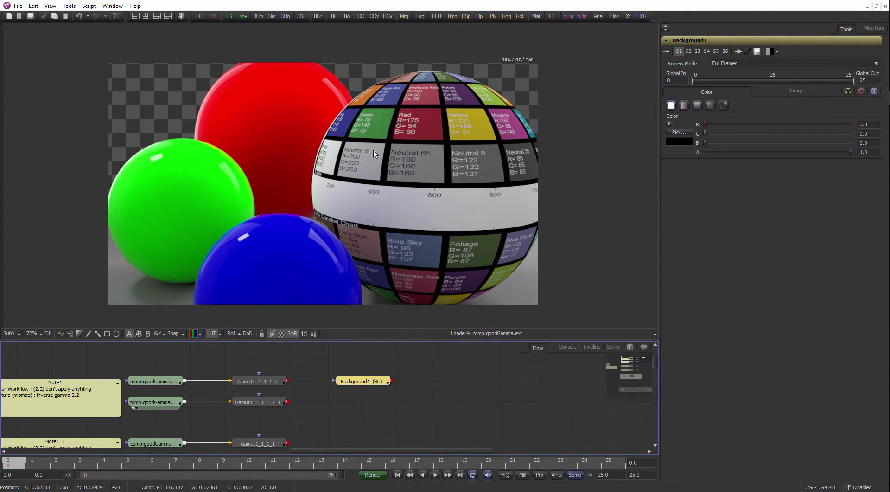
scroll(246, 311, up, 1)
scroll(443, 129, up, 2)
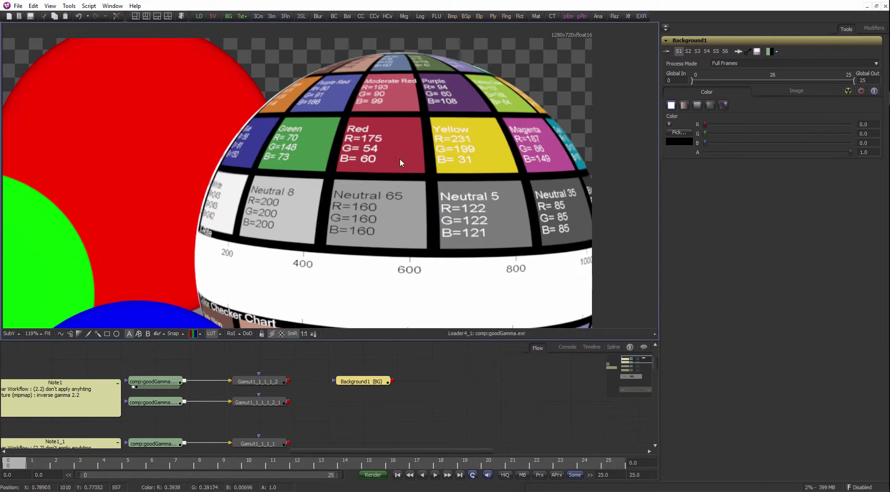
click(168, 385)
scroll(435, 122, up, 1)
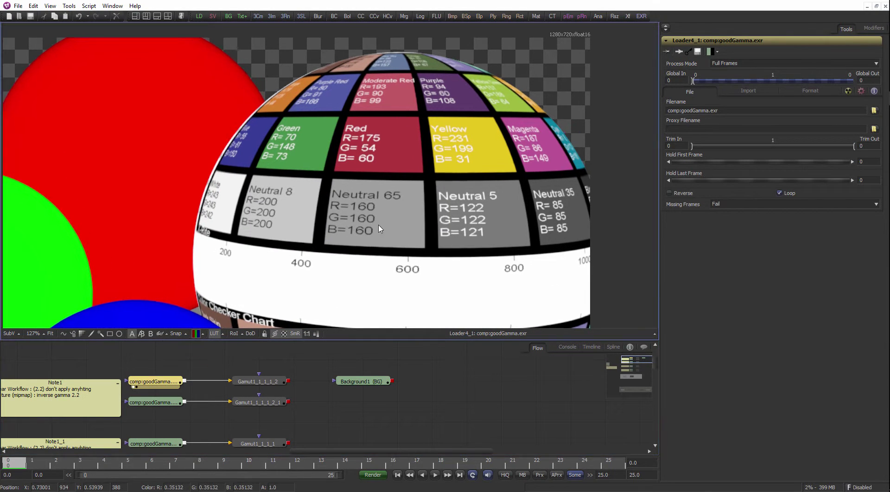
click(370, 384)
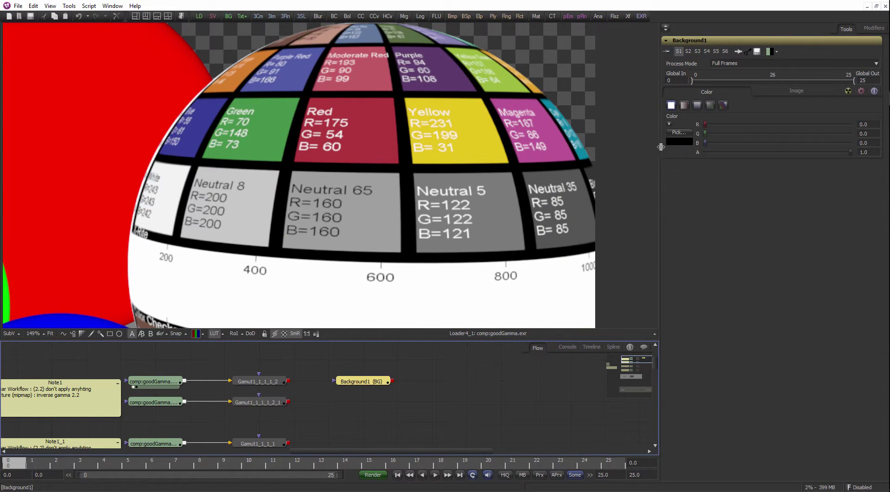
drag(682, 135, 370, 148)
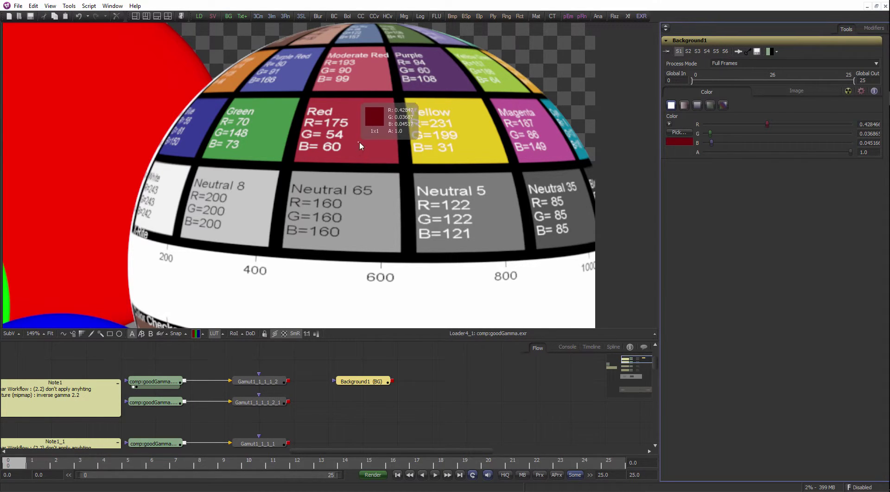
Compare the Red patch of the upper comp:goodGamma.exr loader with the viewer LUT off and on.
click(169, 383)
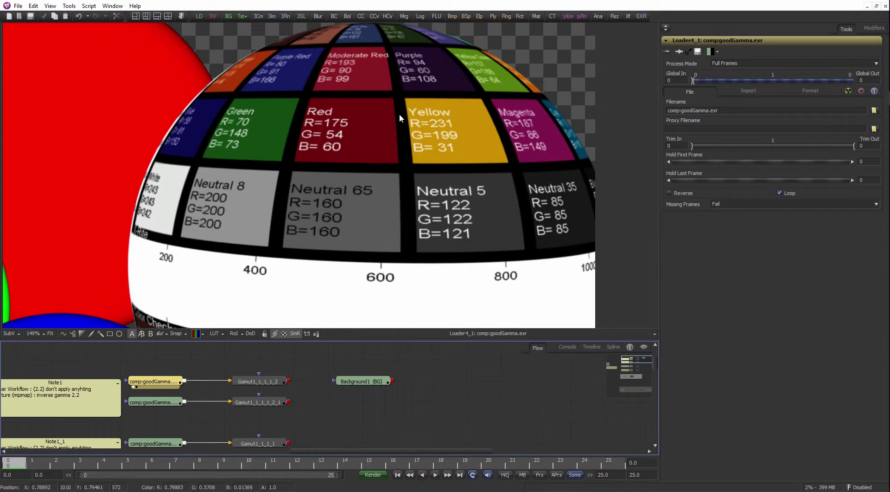
click(269, 383)
click(168, 383)
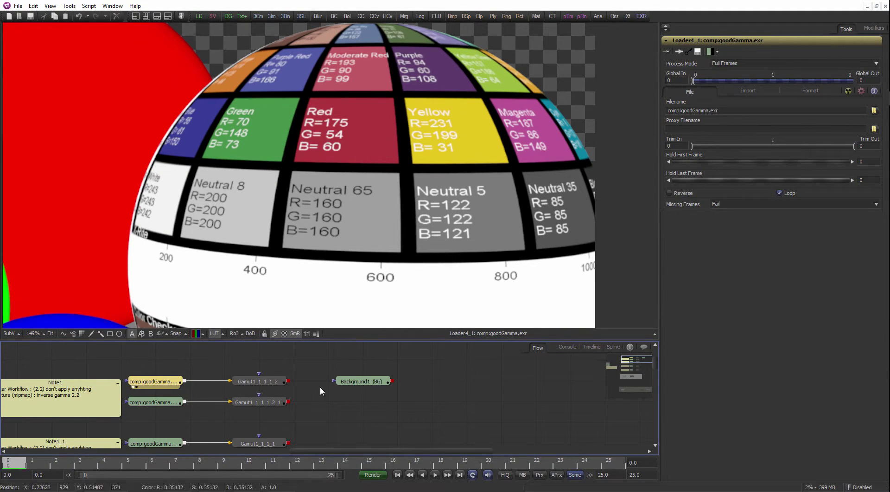
Check the 8-bit RGB values of Background1's sampled color in the color dialog.
click(361, 382)
click(680, 133)
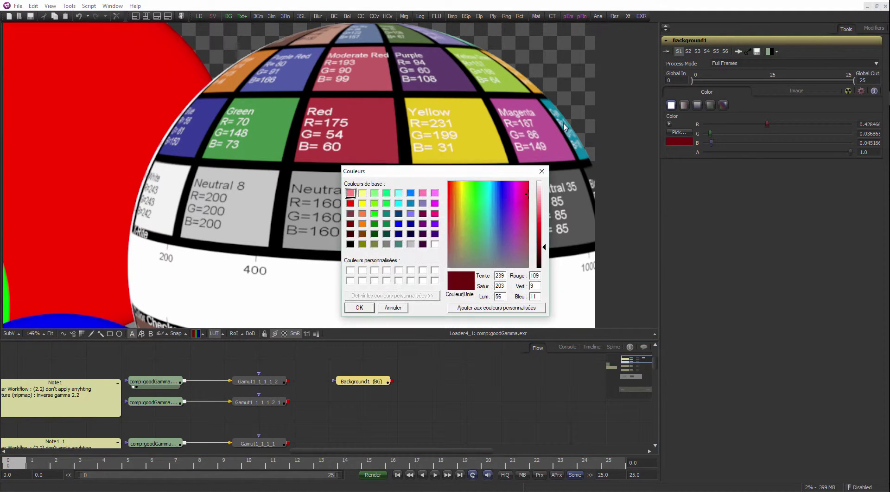
drag(486, 171, 238, 35)
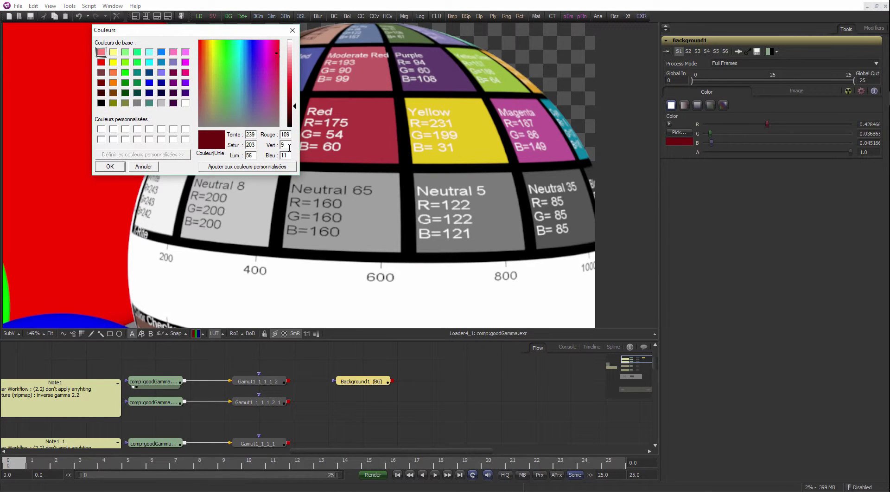
click(293, 29)
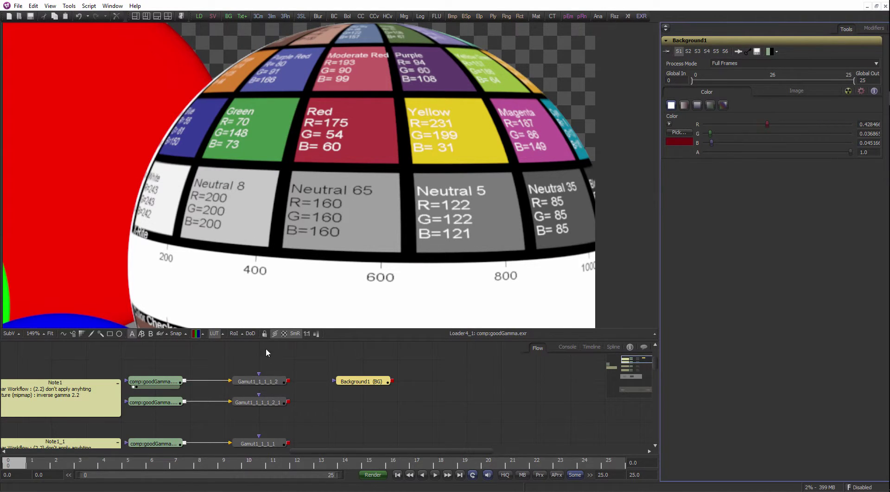
Turn off the viewer LUT and view the output of Gamut1_1_1_1_2 in Note1's upper row.
click(214, 333)
click(283, 383)
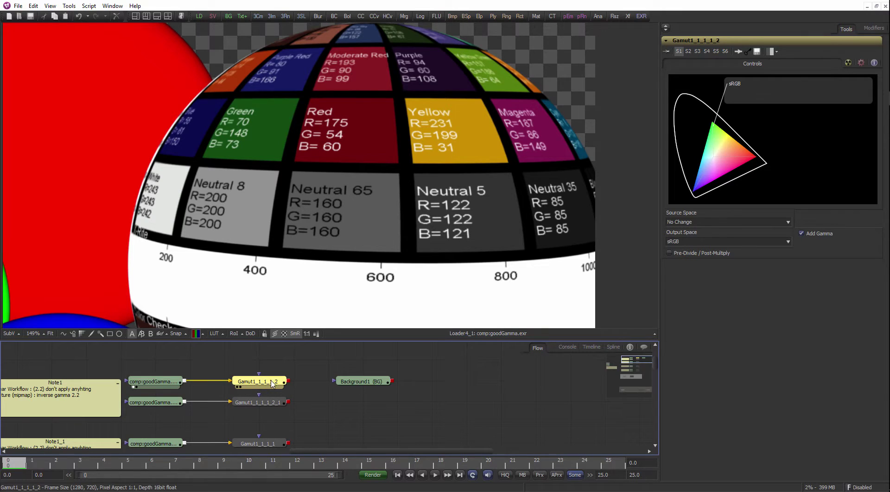
key(1)
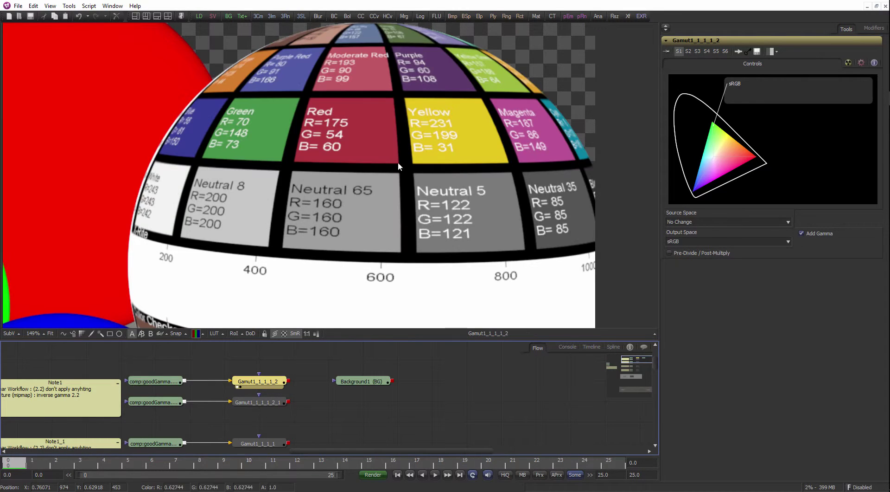
click(158, 382)
click(272, 382)
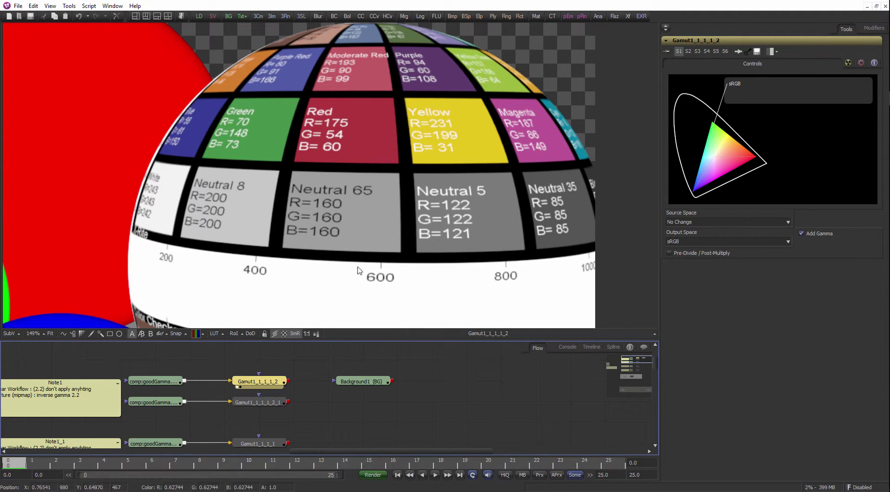
Sample the Red patch of the Gamut output into Background1's color and check its 8-bit RGB values against the chart.
click(361, 381)
drag(676, 134, 371, 135)
click(680, 141)
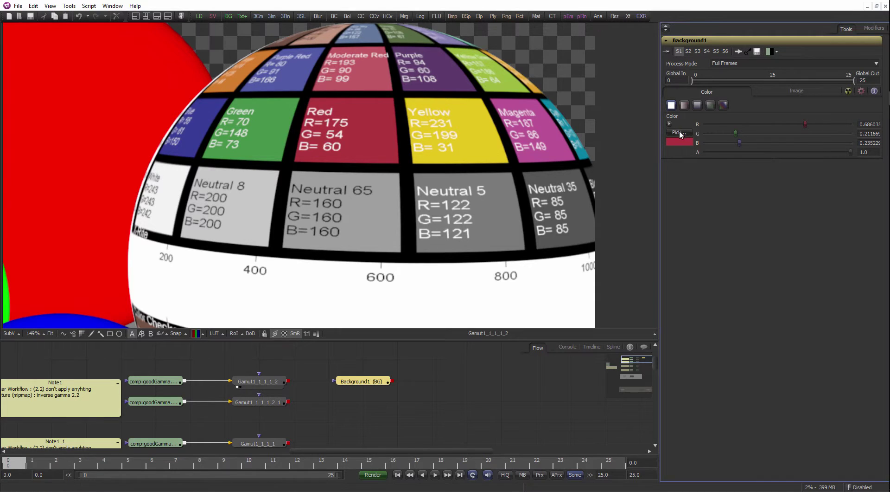
drag(464, 165, 223, 33)
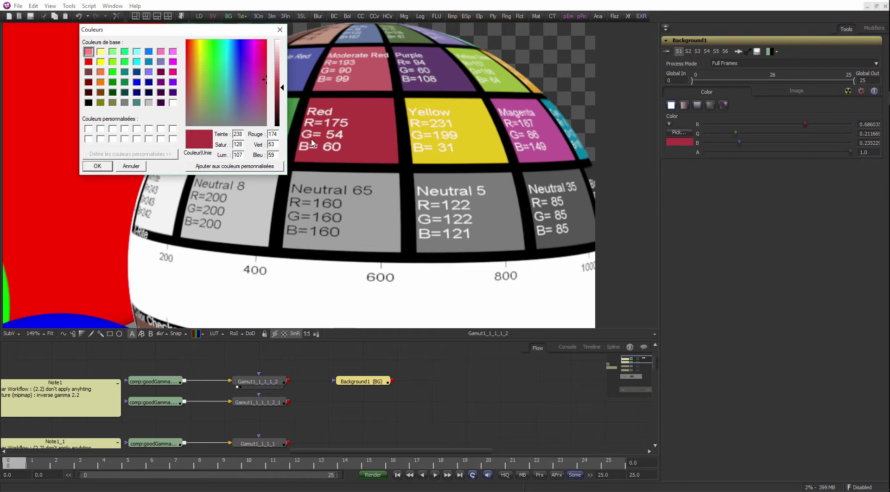
drag(218, 37, 219, 59)
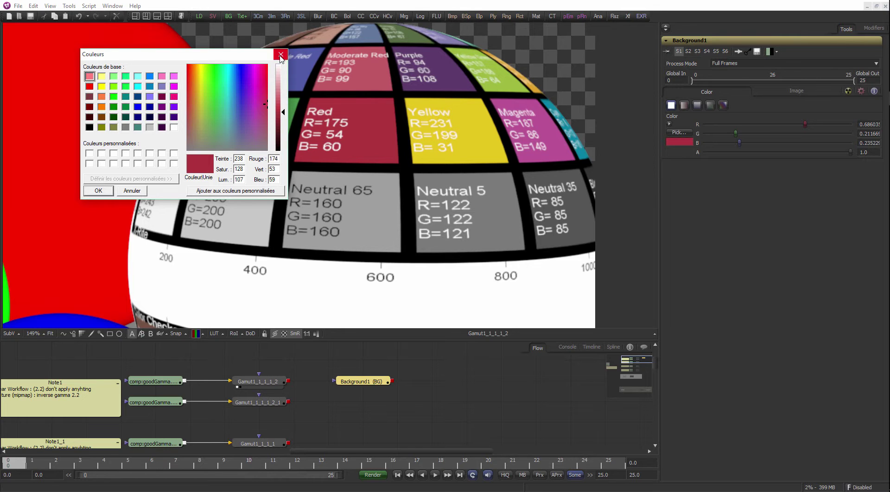
click(280, 56)
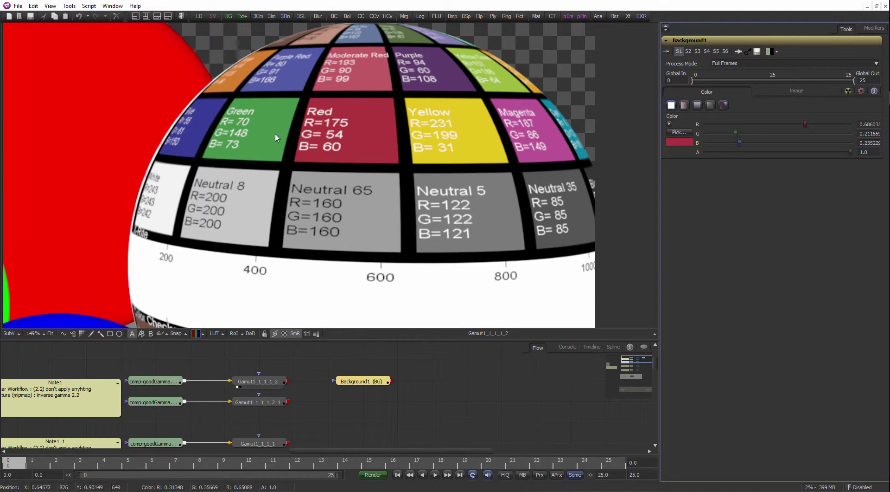
click(679, 141)
drag(412, 168, 159, 37)
Switch to the V-Ray frame buffer in 3ds Max and display the VRayDiffuseFilter channel.
mouse_move(882, 120)
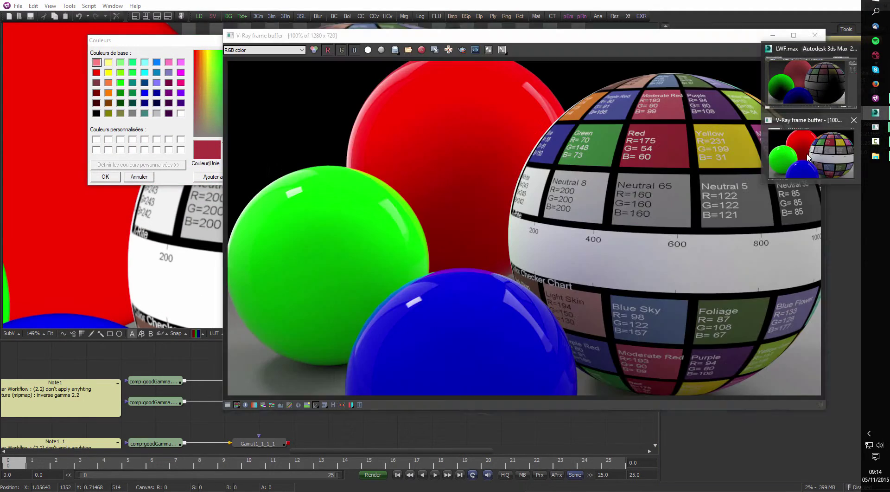
click(816, 148)
drag(457, 39, 420, 60)
drag(330, 53, 371, 35)
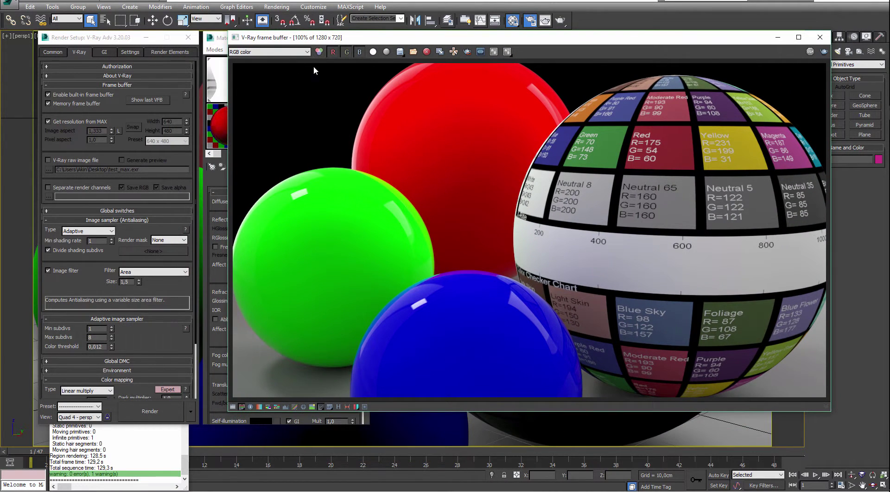
click(304, 52)
click(250, 74)
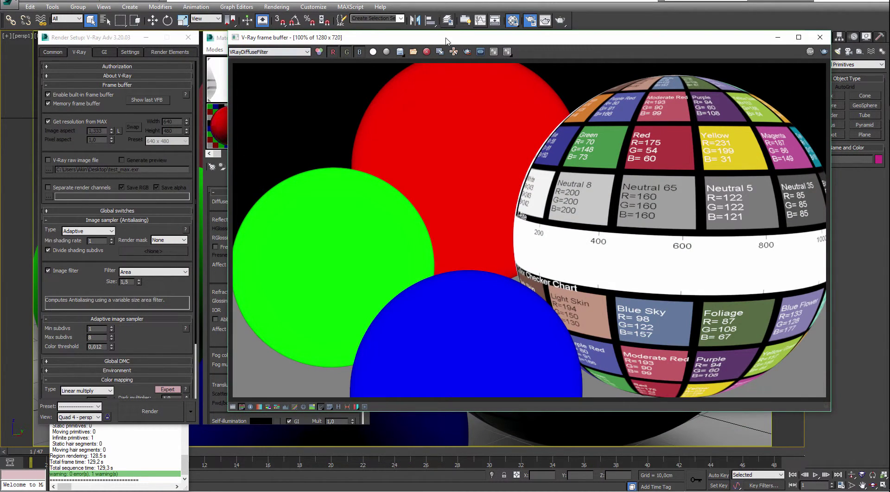
drag(447, 41, 430, 45)
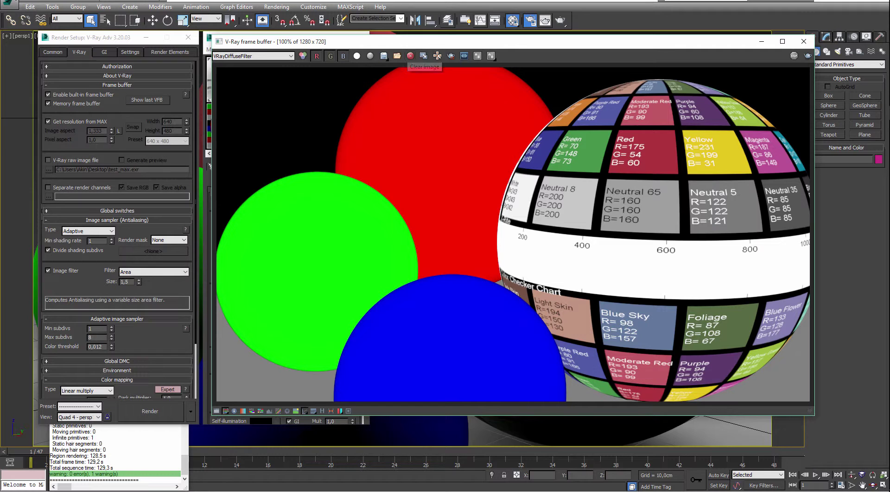
Open the frame buffer's pixel information and read the Red patch with Corrected colors disabled.
click(305, 411)
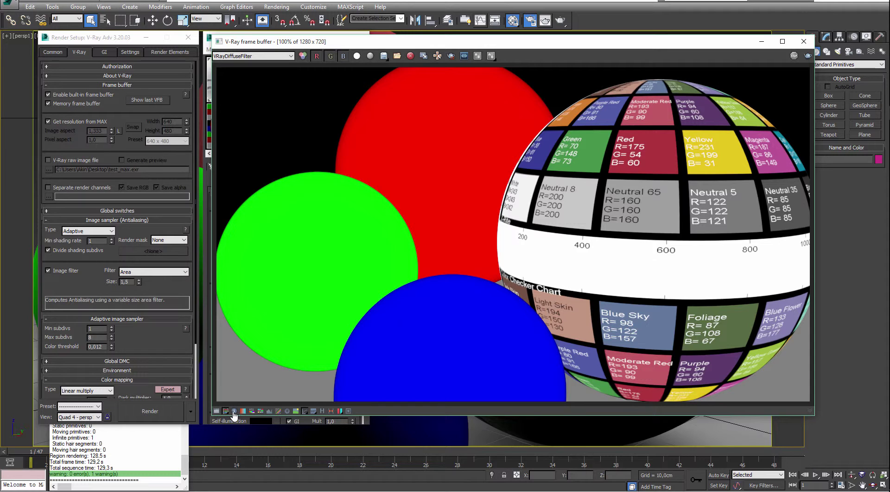
click(234, 411)
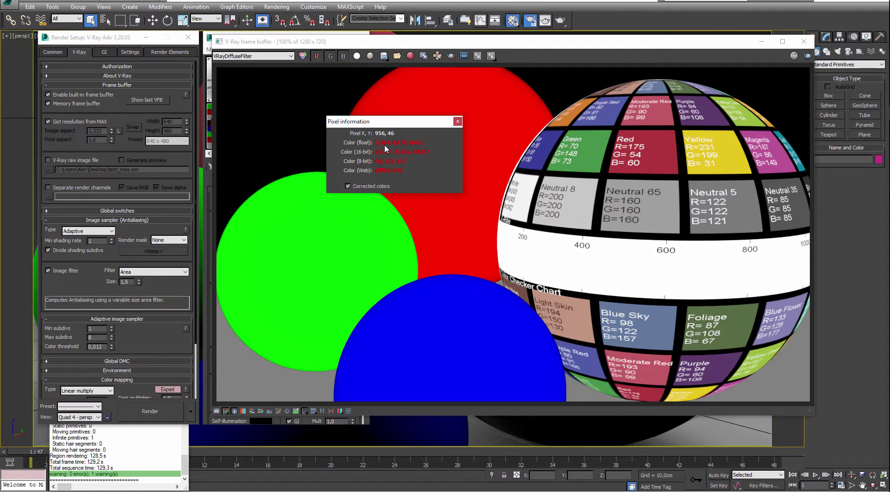
drag(384, 124, 446, 128)
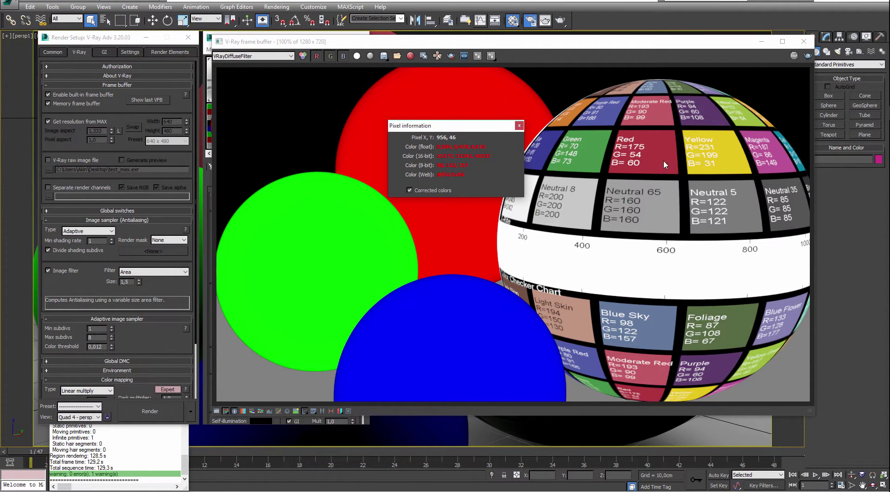
click(435, 190)
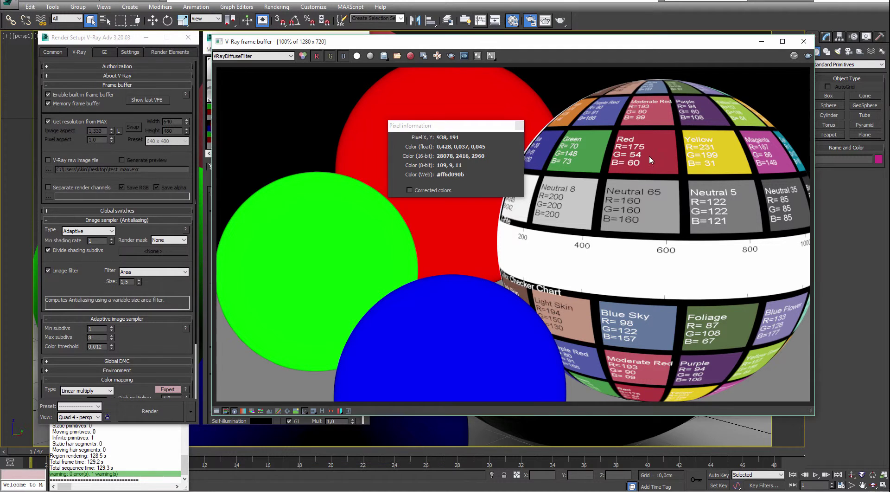
drag(460, 132, 399, 116)
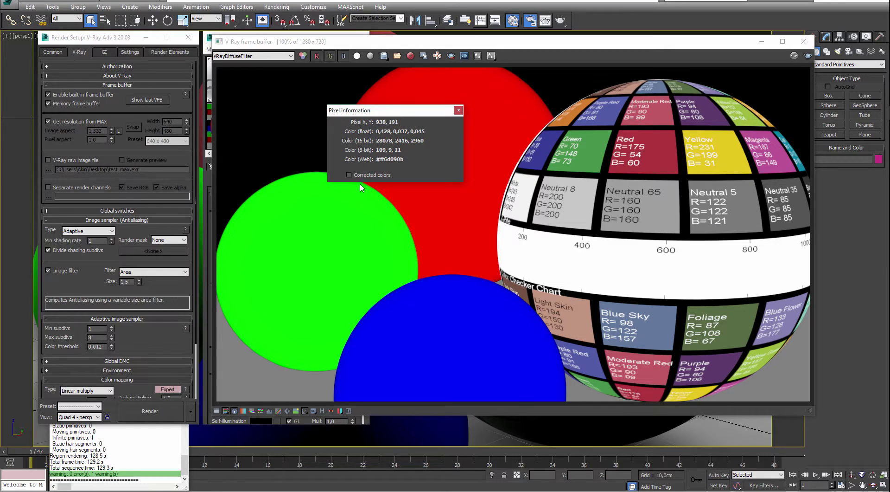
Enable Corrected colors, read the pixel values of the Red, Neutral 65 and Yellow patches, and close the pixel information.
click(350, 174)
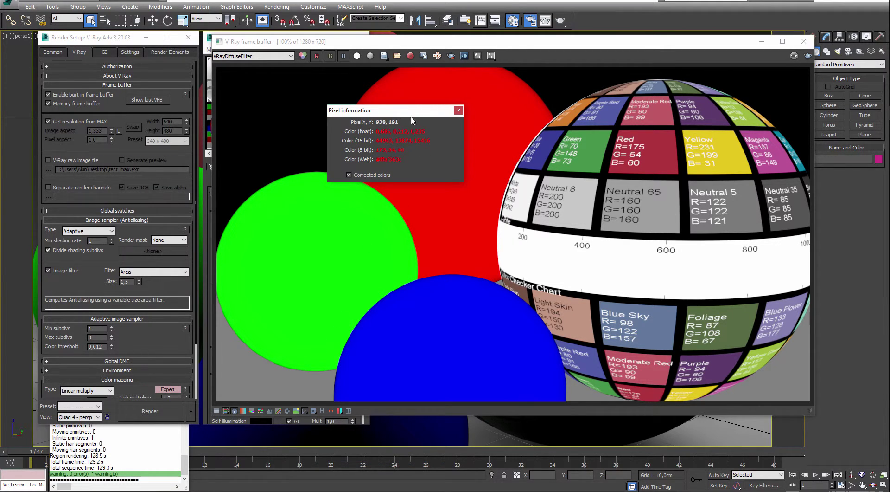
drag(408, 114, 400, 125)
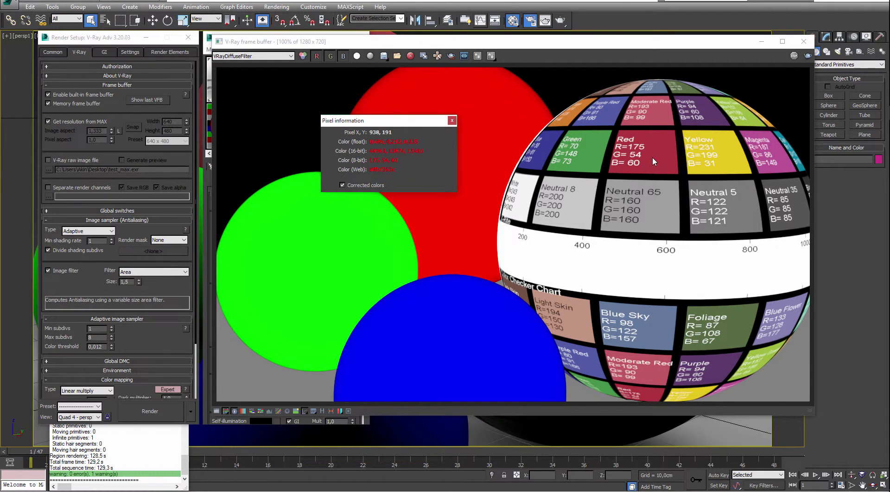
drag(384, 123, 527, 109)
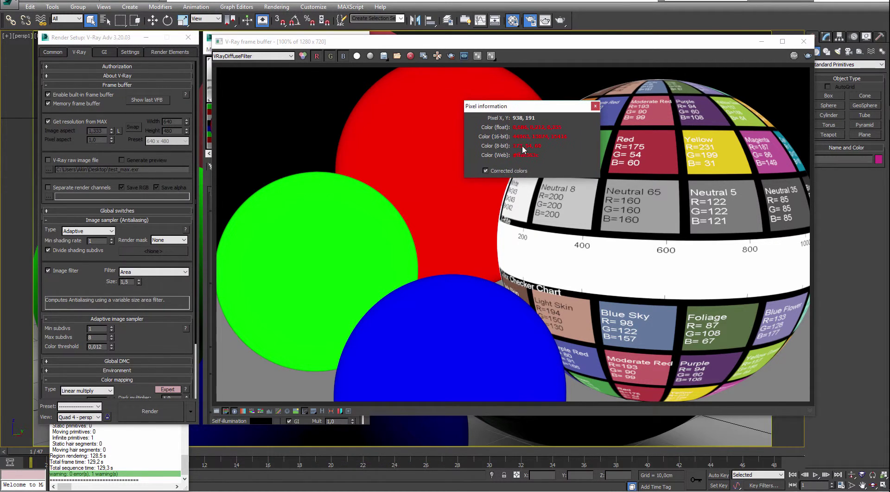
right_click(654, 229)
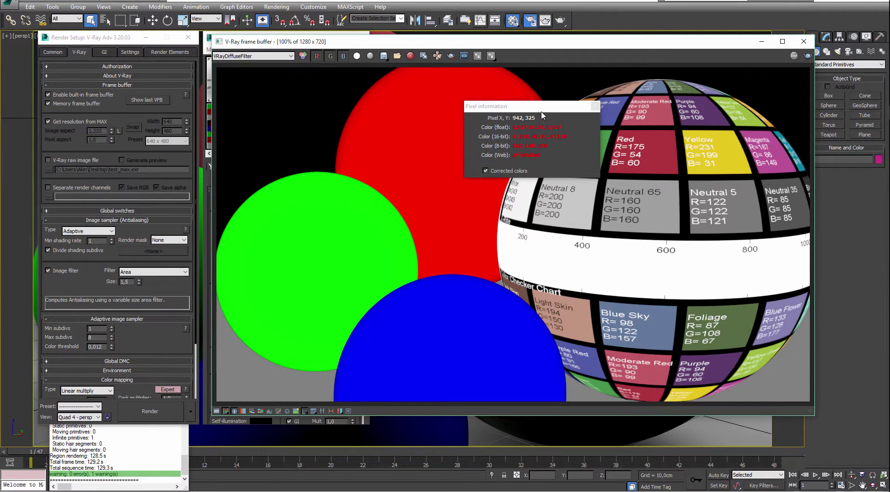
drag(541, 112, 508, 119)
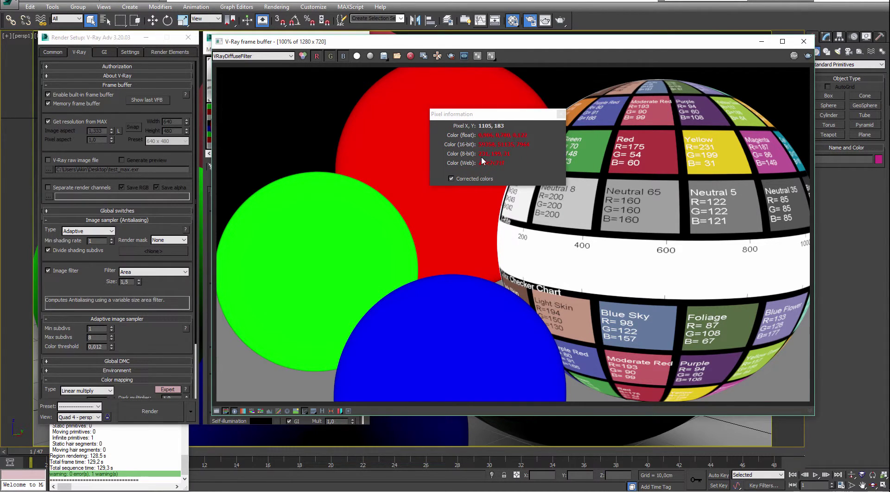
drag(532, 114, 443, 116)
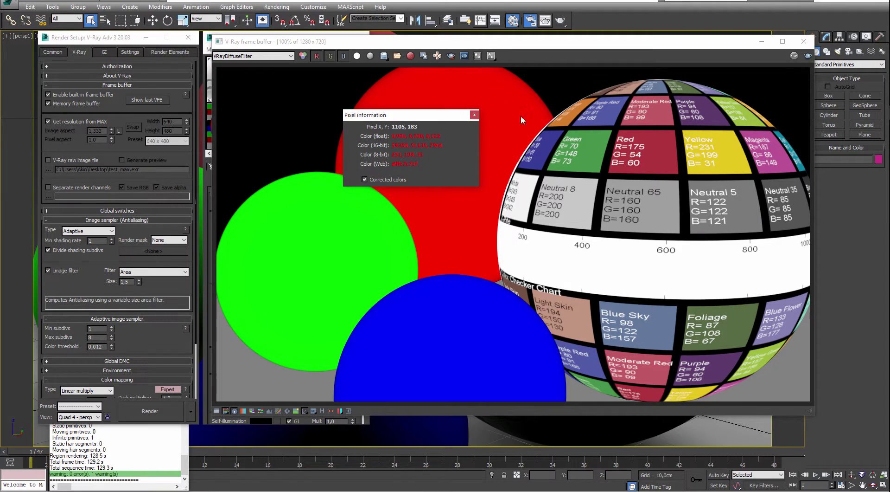
click(474, 115)
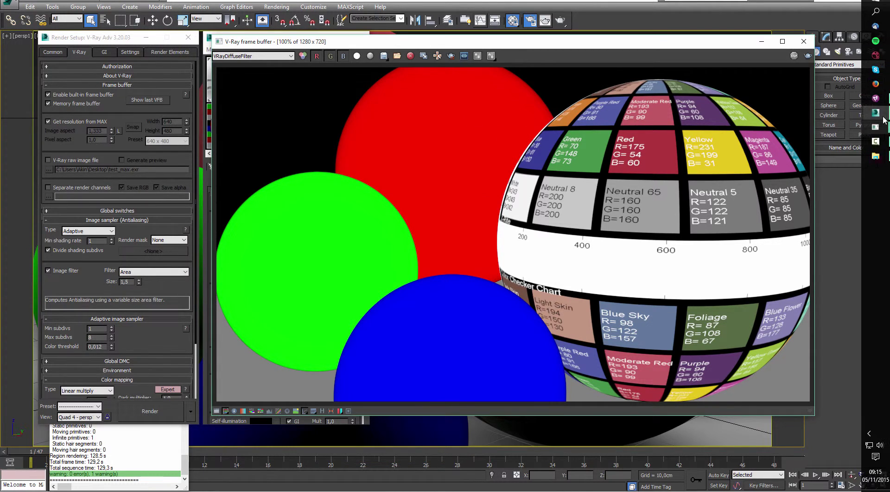
Switch back to Fusion and compare Background1's RGB values in the color dialog with the chart's Red patch.
click(876, 98)
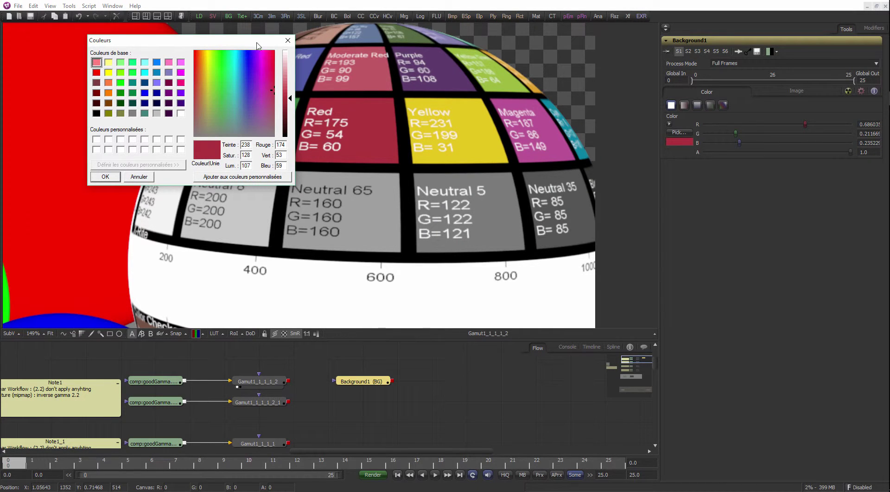
drag(257, 44, 244, 55)
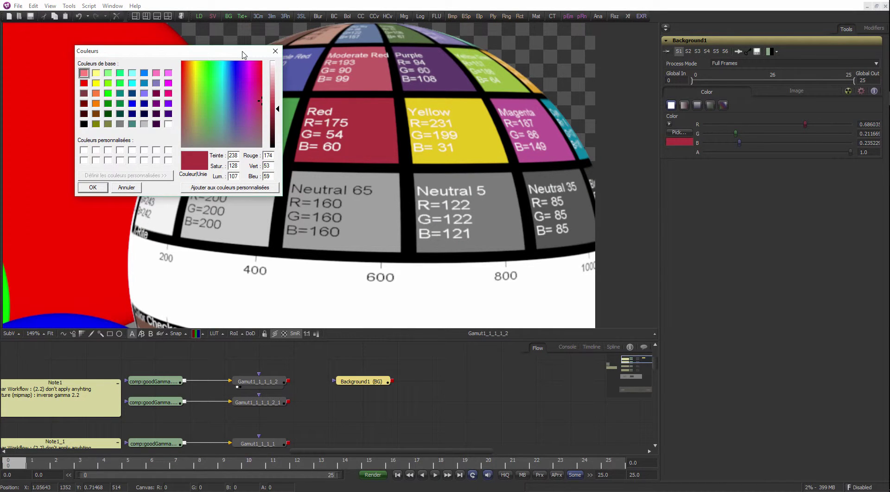
Compare Background1's RGB values in the color dialog with the V-Ray frame buffer's Red patch in 3ds Max, then close the dialog in Fusion.
drag(220, 55, 234, 60)
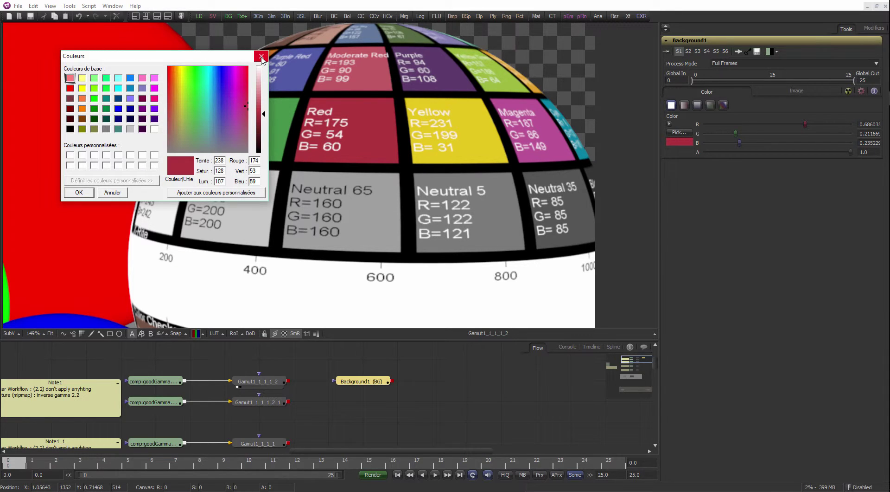
drag(236, 55, 234, 57)
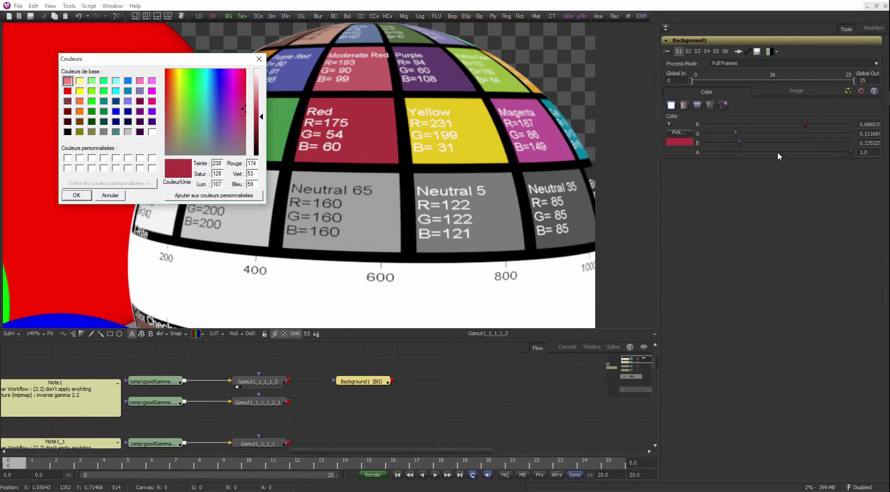
click(876, 112)
click(803, 149)
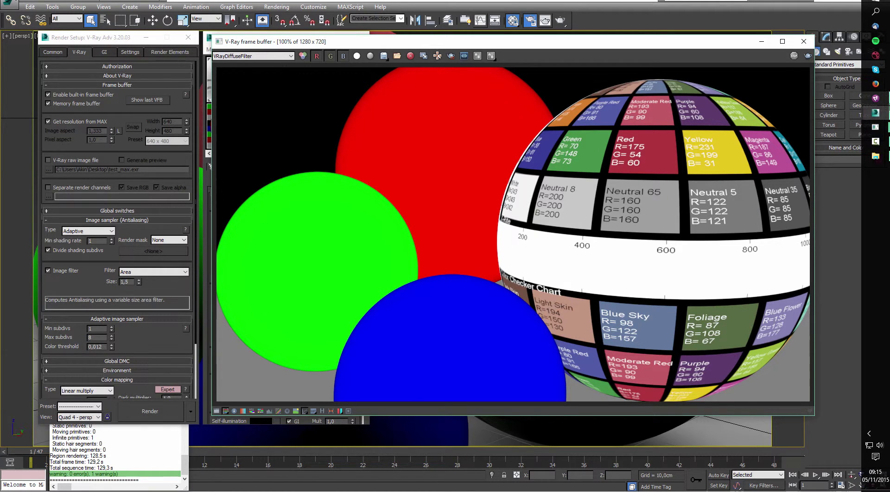
click(875, 99)
click(259, 59)
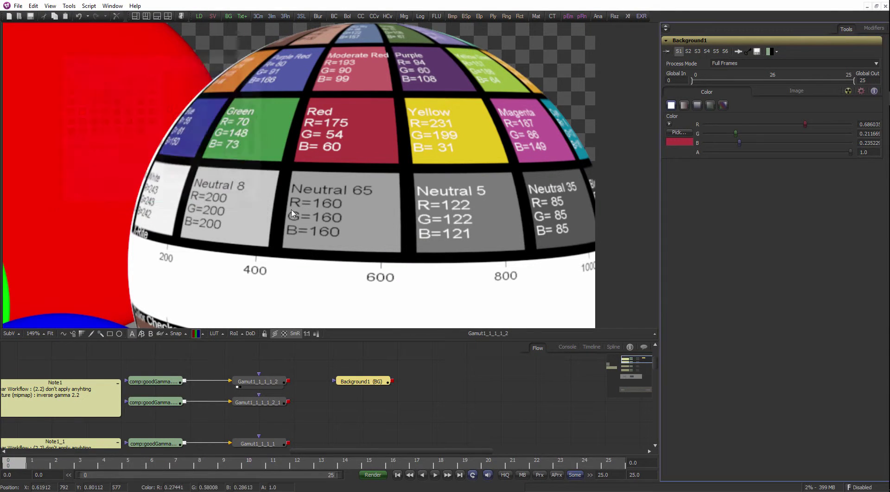
Display the first goodGamma.exr loader in the viewer with the viewer LUT enabled, showing the whole image.
drag(351, 340, 351, 324)
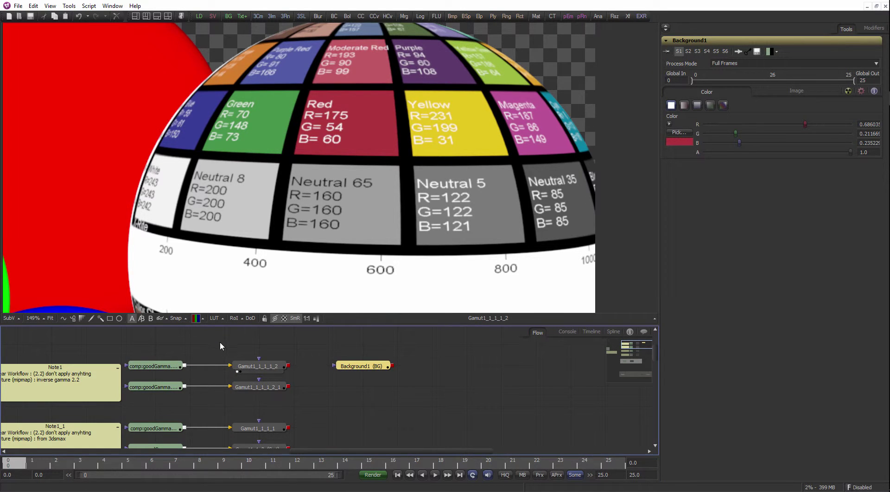
click(160, 366)
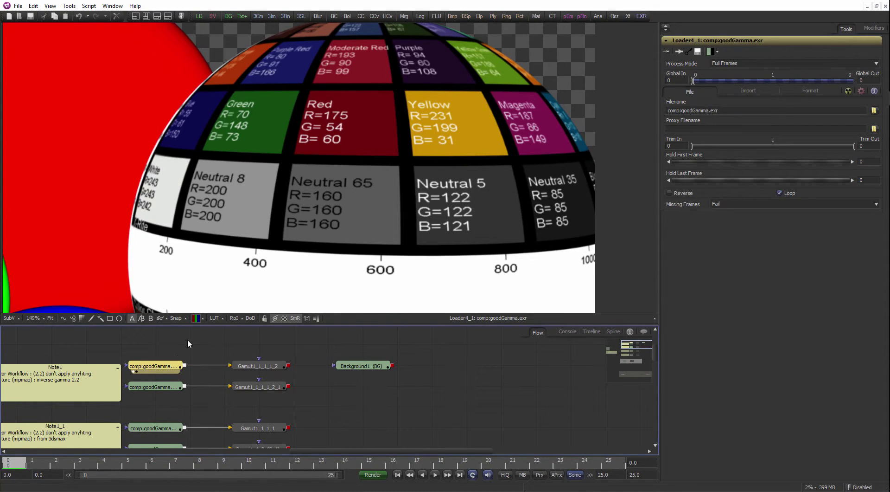
click(214, 319)
ctrl+scroll(283, 219, down, 5)
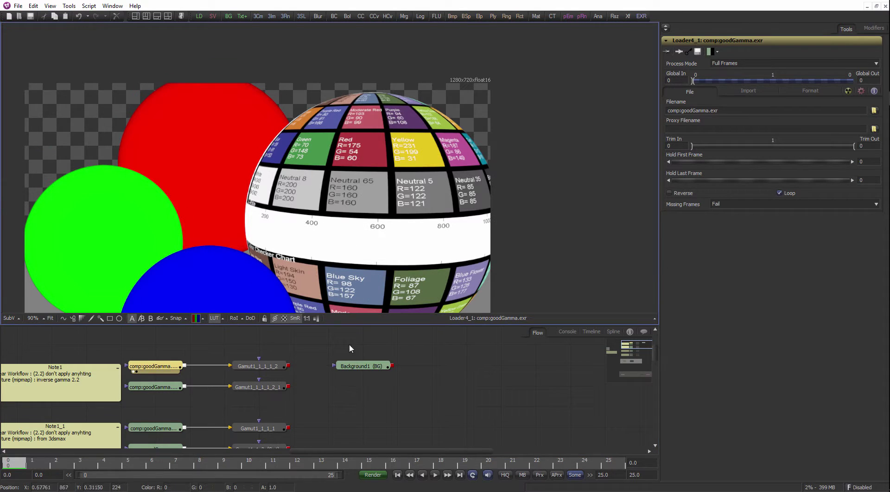
Delete the Background1 tool from the flow and fit the image in the viewer.
click(362, 366)
key(Delete)
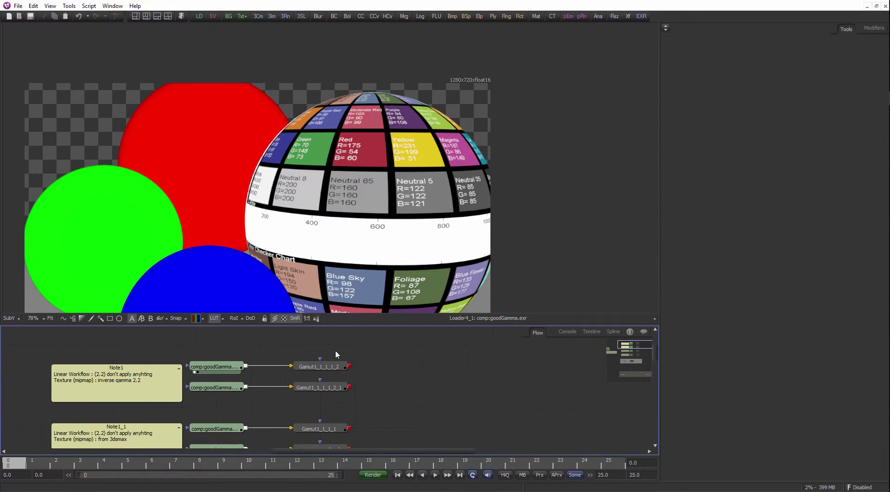
drag(319, 317, 319, 282)
ctrl+scroll(369, 360, down, 2)
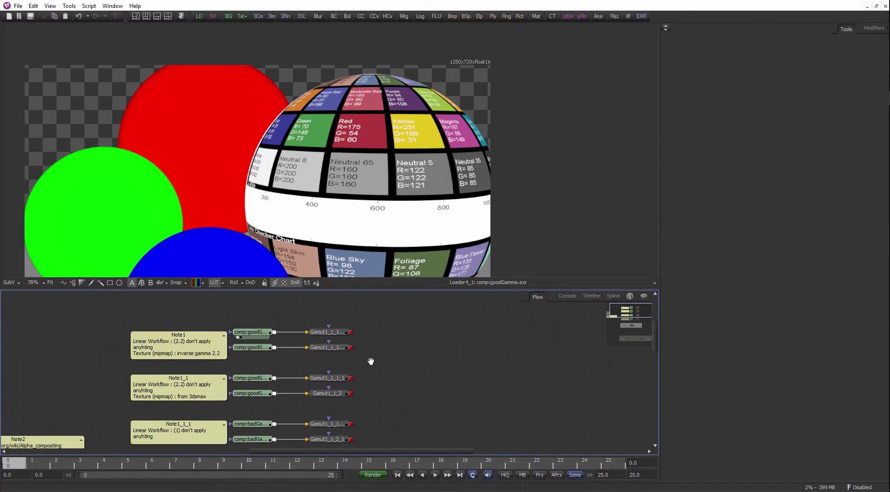
middle_drag(324, 334, 393, 315)
ctrl+scroll(370, 301, up, 2)
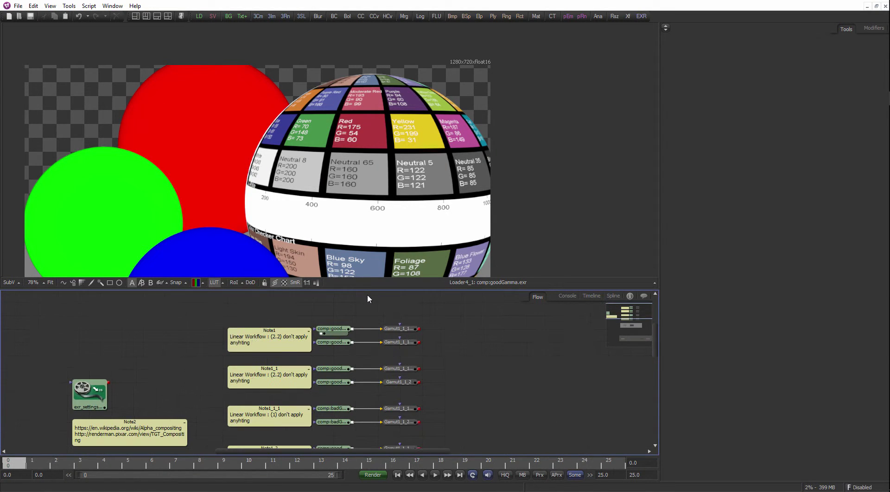
drag(371, 292, 387, 317)
ctrl+scroll(376, 341, up, 2)
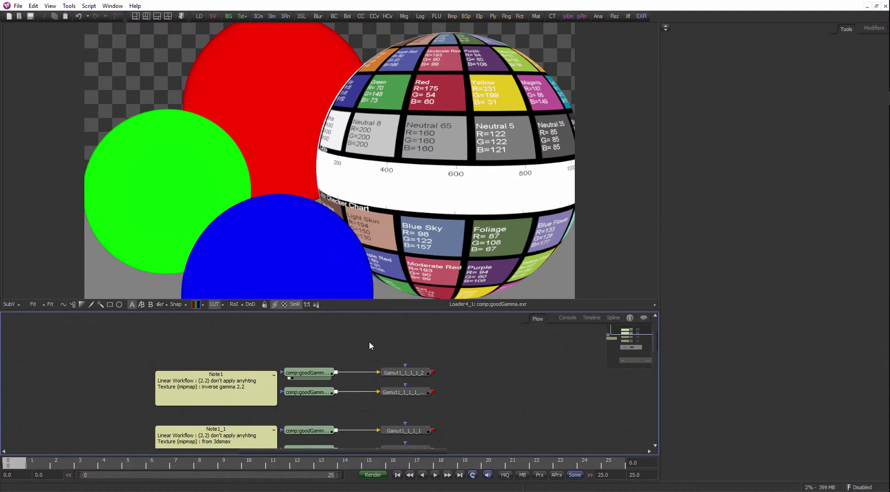
Select the first goodGamma.exr loader and read the linear workflow note beside it.
click(319, 375)
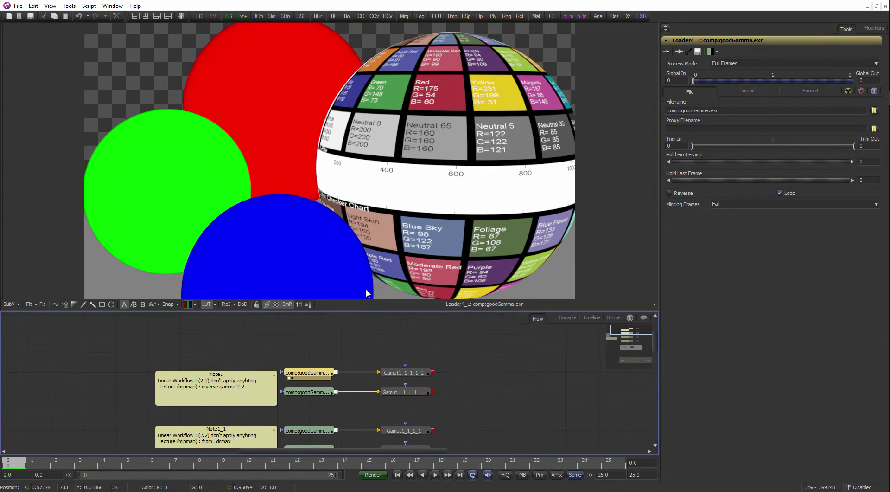
click(320, 349)
ctrl+scroll(320, 348, up, 2)
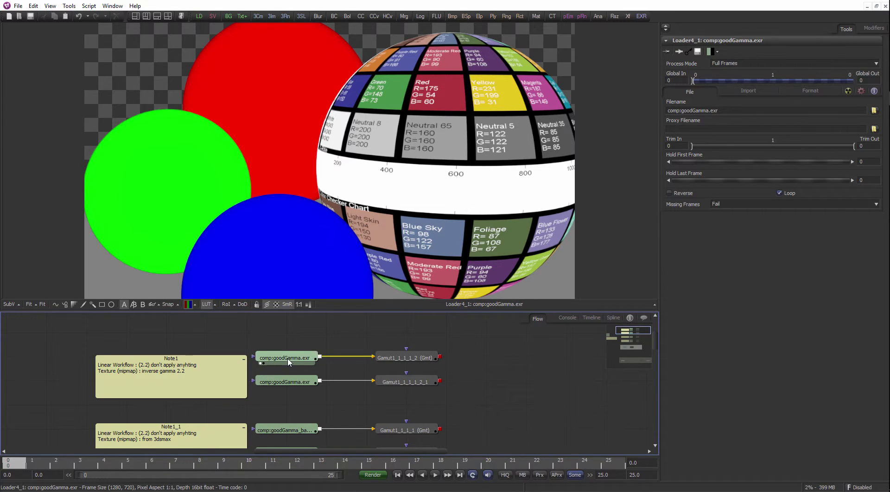
click(285, 357)
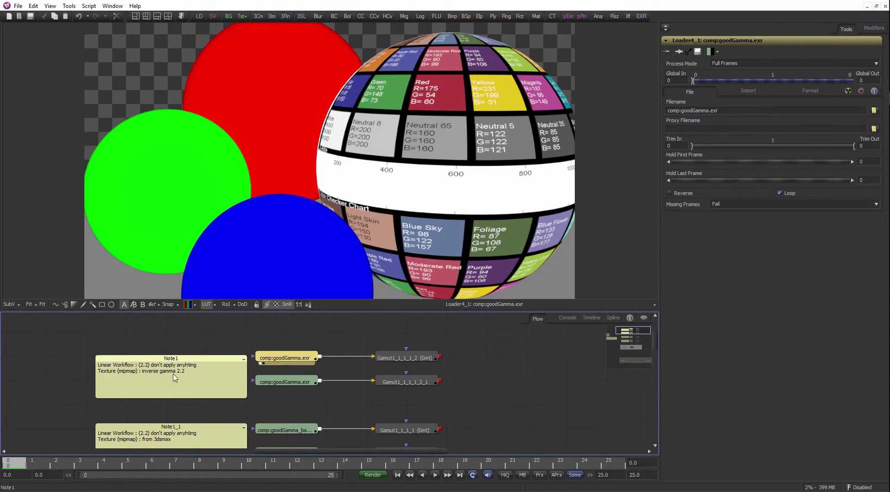
click(243, 347)
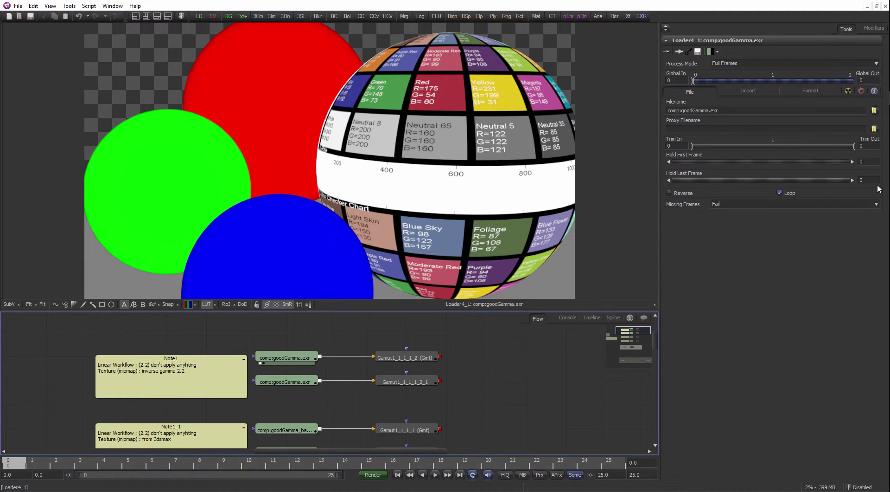
Bring up the VRImage to EXR converter beside the chart and examine its conversion options.
mouse_move(883, 166)
mouse_move(875, 141)
click(811, 180)
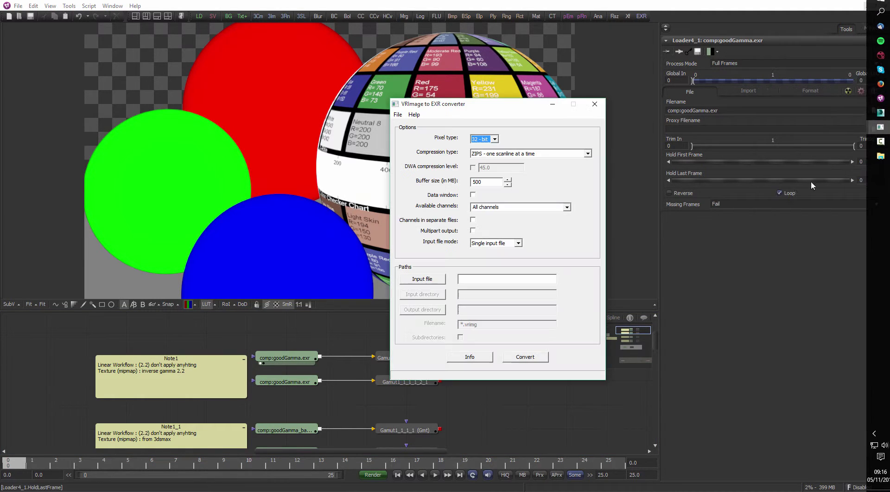
drag(475, 108, 482, 103)
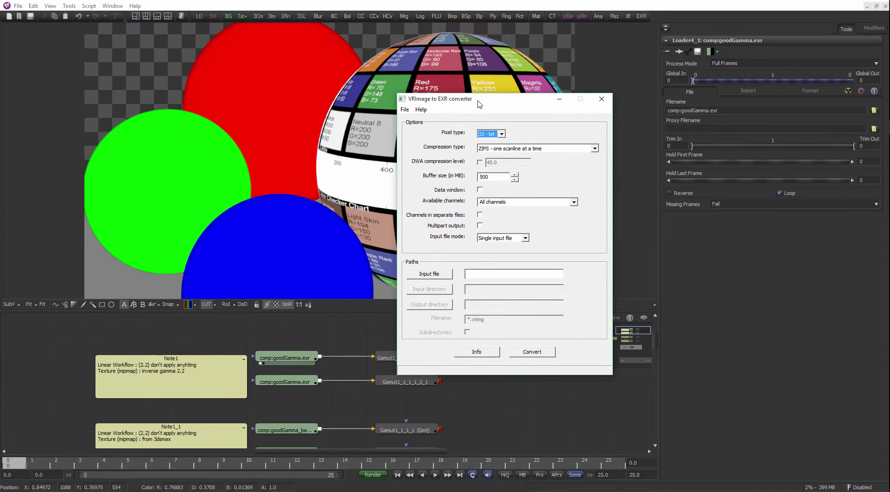
drag(479, 104, 599, 81)
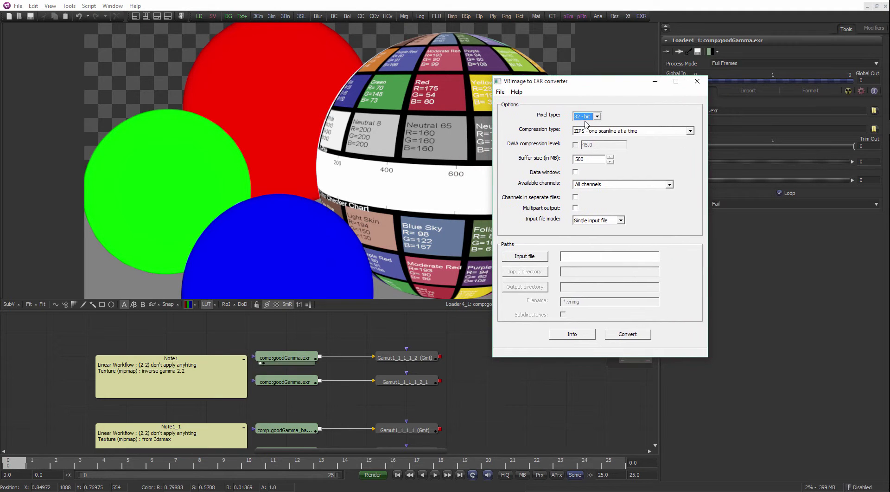
Switch to 3ds Max, move the V-Ray frame buffer away from Render Setup and show the V-Ray system settings.
click(876, 113)
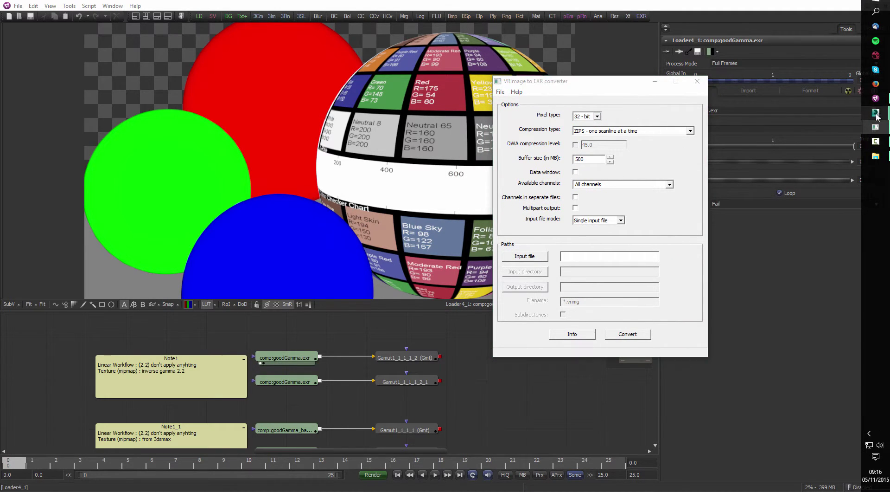
click(832, 132)
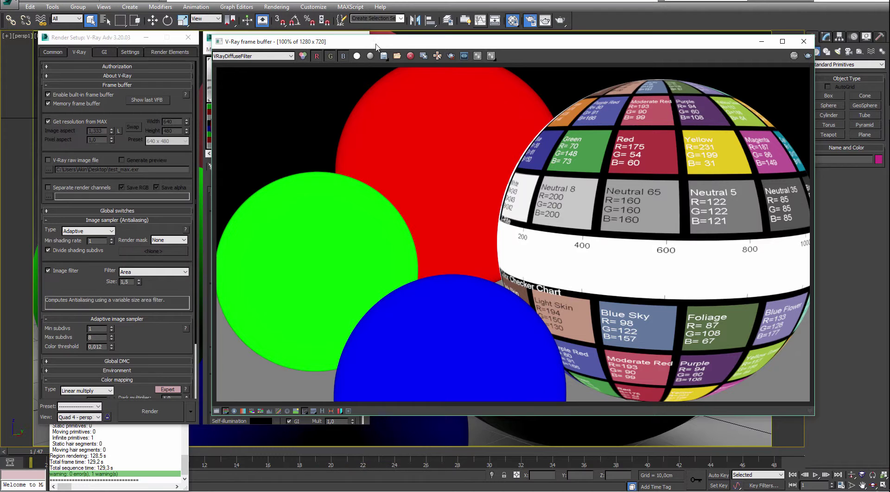
drag(253, 37, 170, 73)
click(129, 53)
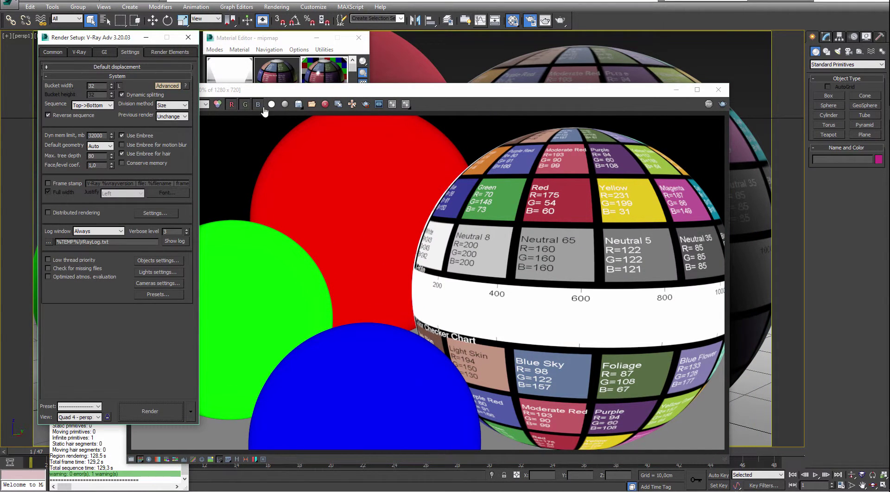
Return to the VRImage to EXR converter window over 3ds Max.
mouse_move(887, 121)
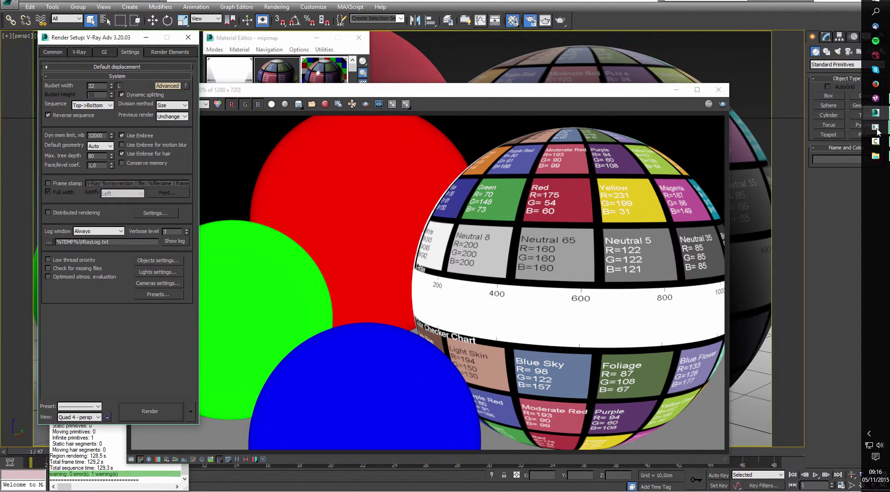
click(816, 130)
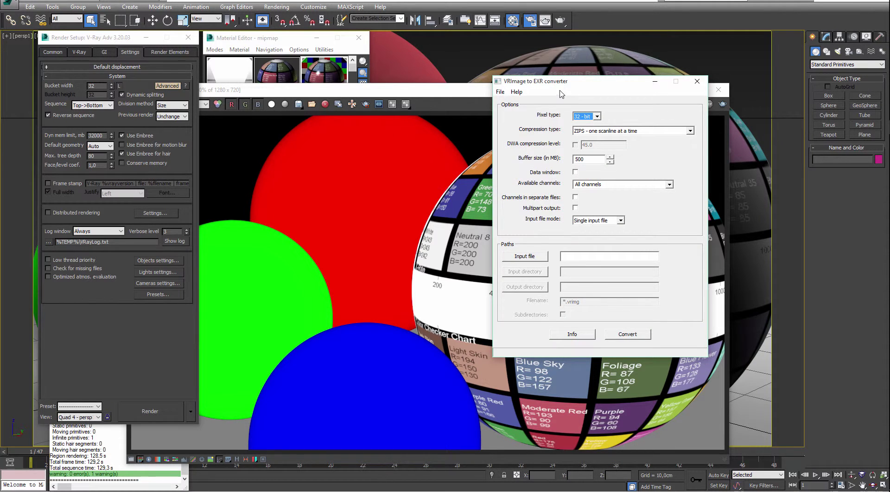
mouse_move(577, 87)
mouse_down()
mouse_move(486, 85)
mouse_move(576, 76)
mouse_up()
Switch to Firefox and search the web for the CG blog author's name.
click(878, 84)
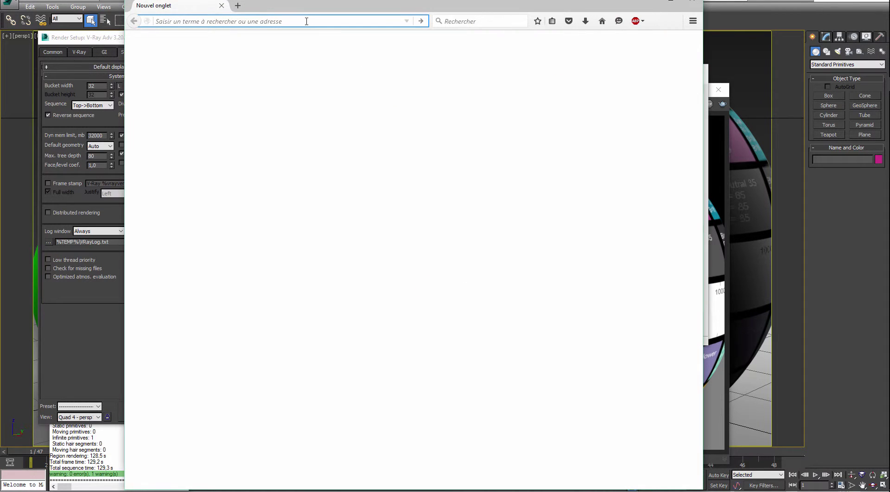
text(fe)
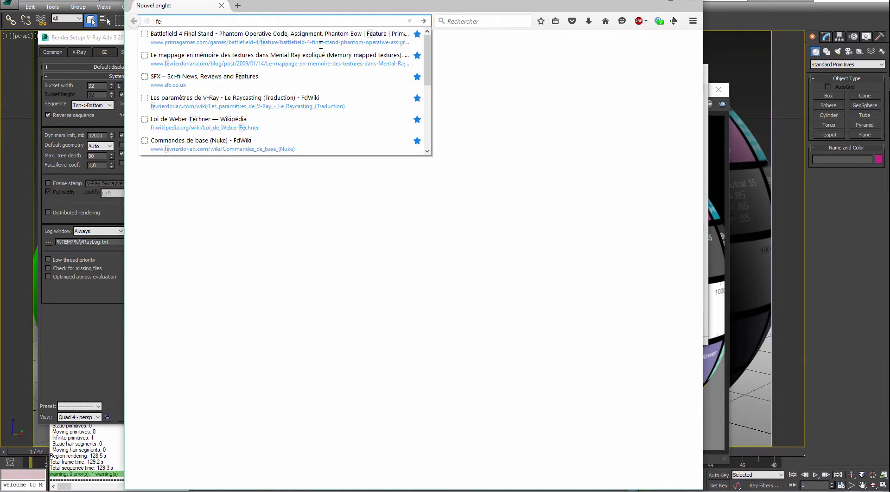
text(vrier drian)
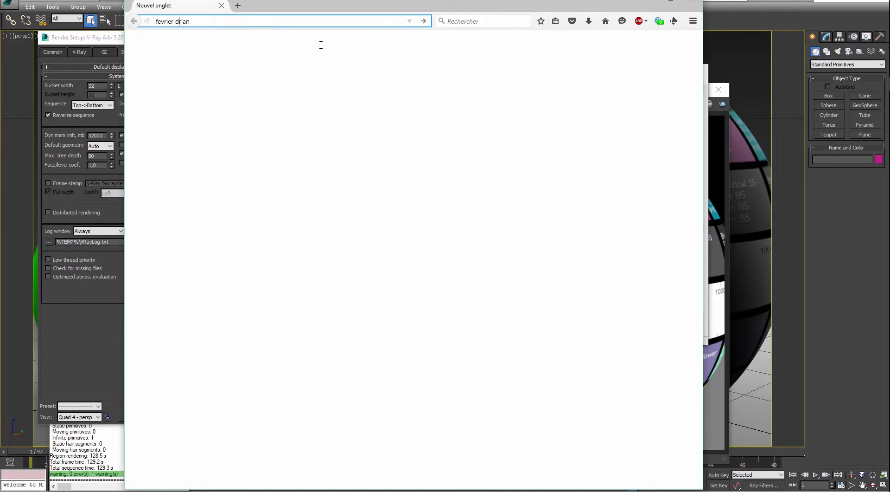
key(Return)
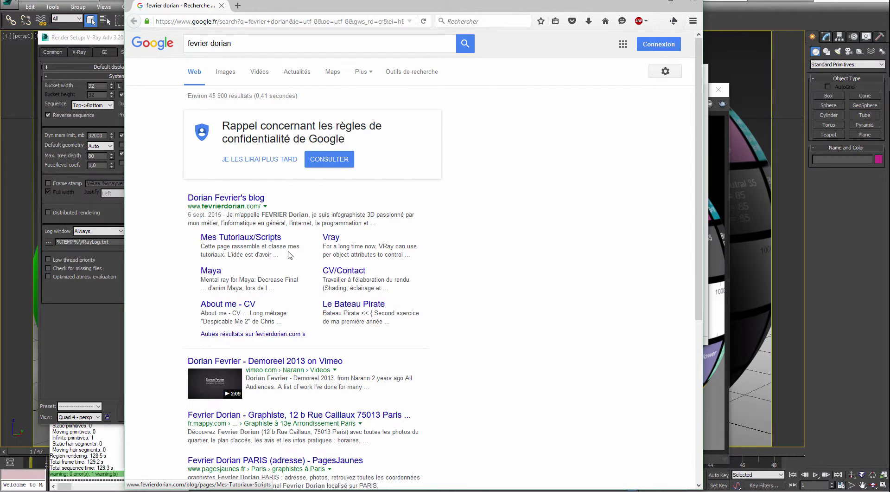
Look through the search results and open the author's blog at fevrierdorian.com.
drag(125, 250, 103, 250)
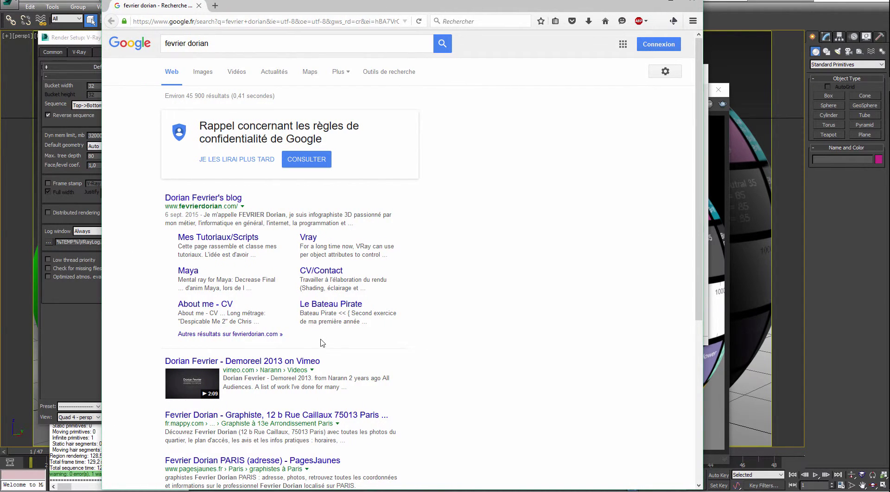
scroll(322, 343, down, 2)
scroll(409, 366, down, 3)
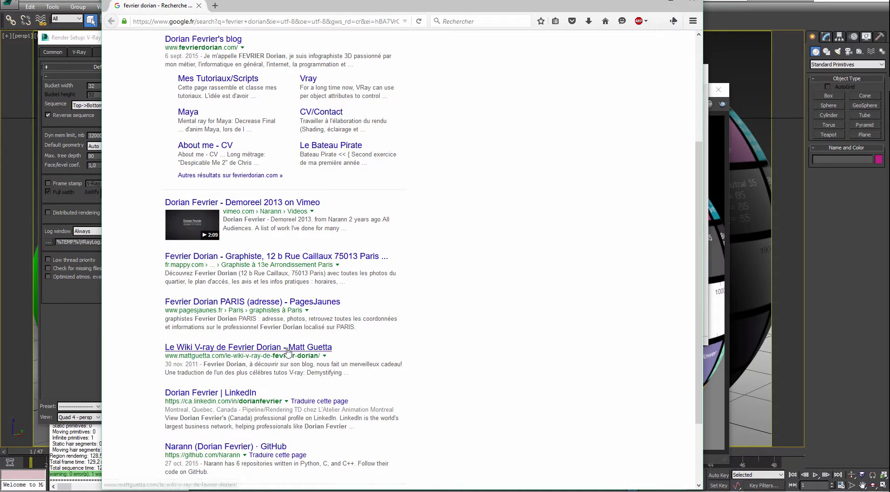
scroll(404, 365, up, 3)
click(198, 145)
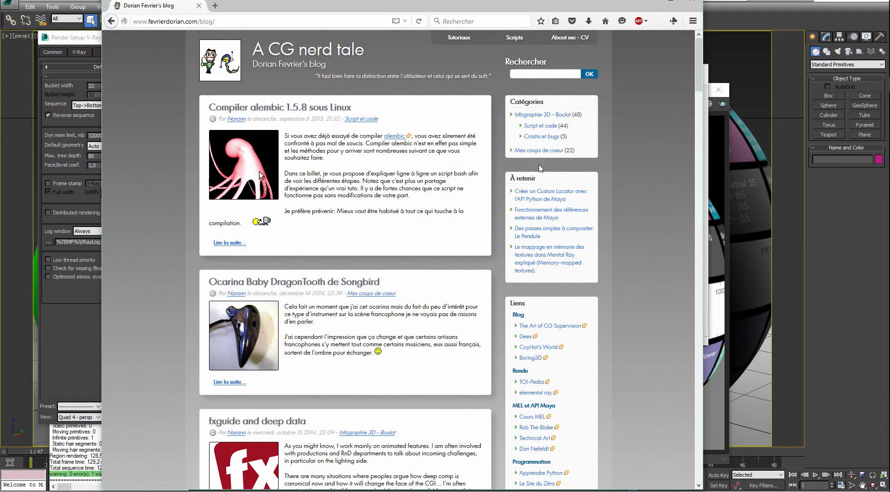
Look over the blog's front page and search the blog for "mipmap".
scroll(573, 297, down, 2)
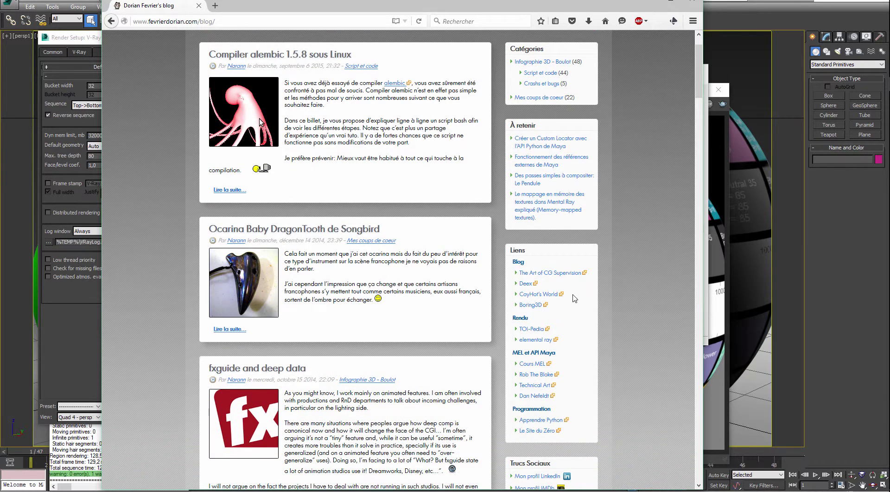
scroll(596, 269, up, 2)
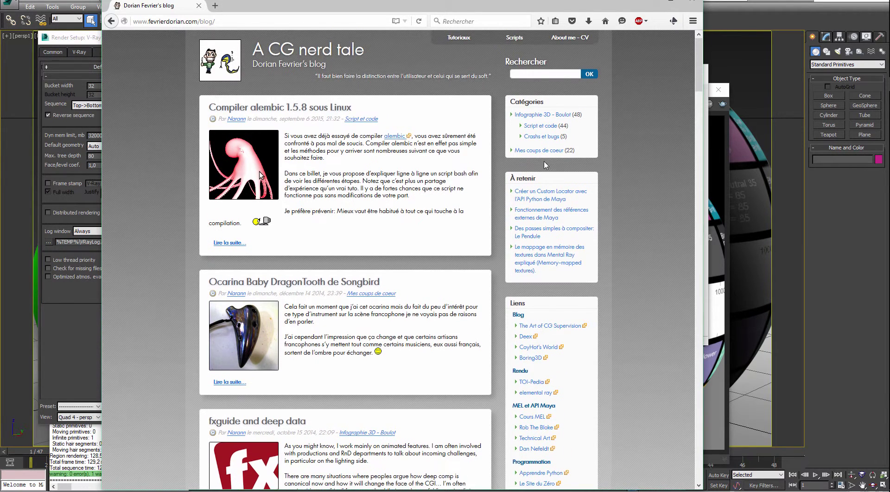
click(538, 73)
key(Return)
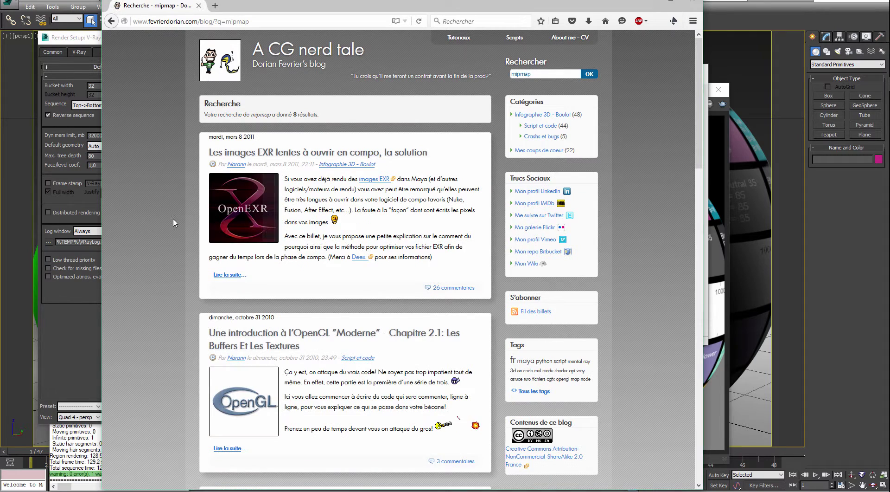
Look through the mipmap search results and open the article "Les maps mental ray (part 2.2): Le debug".
scroll(159, 278, down, 6)
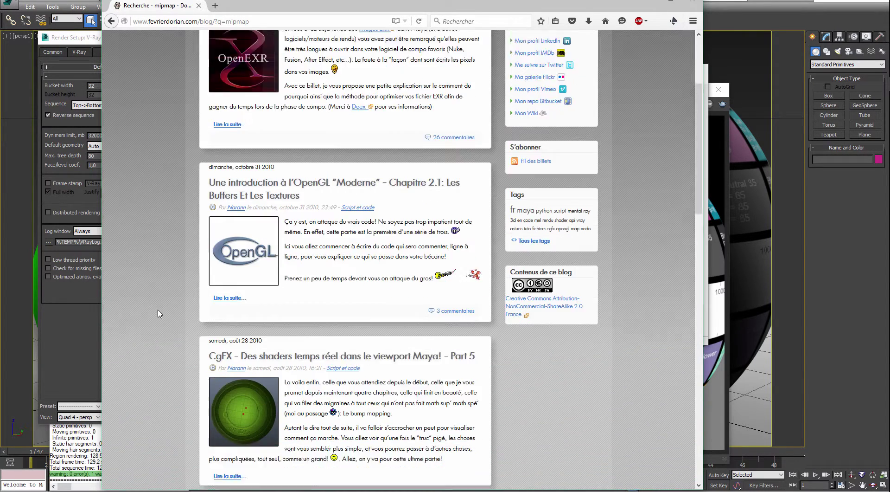
scroll(158, 314, down, 10)
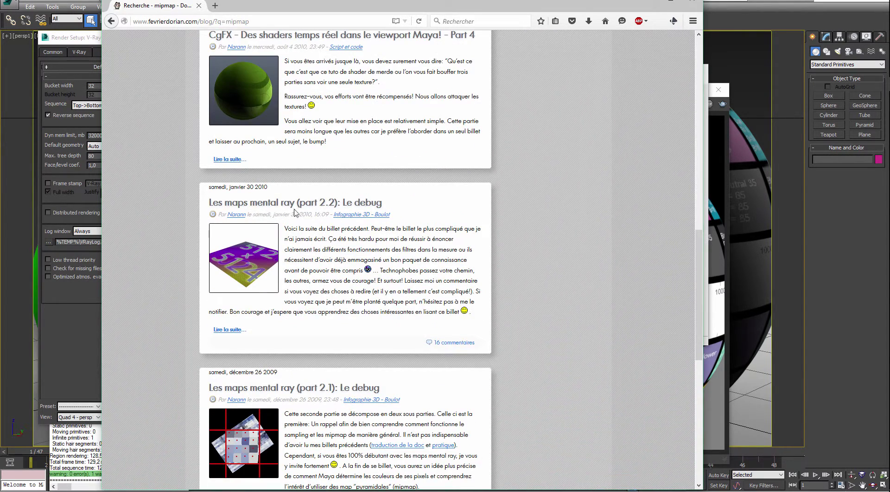
scroll(309, 285, down, 3)
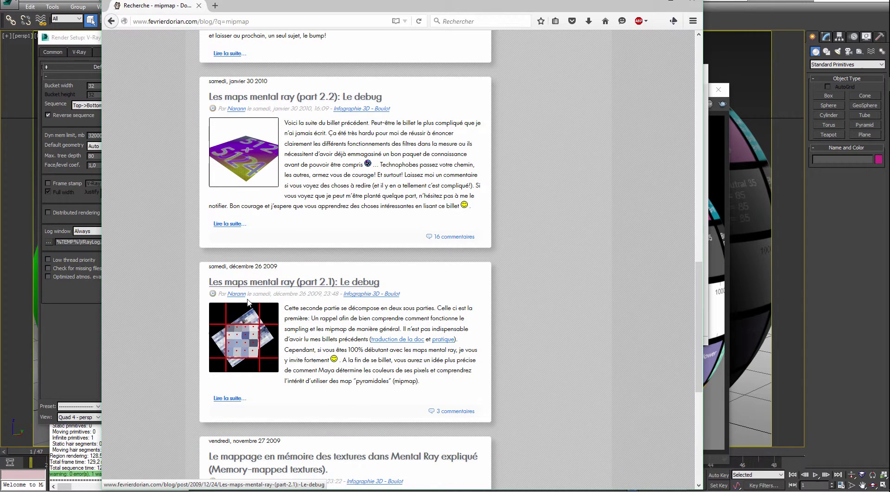
scroll(190, 362, down, 3)
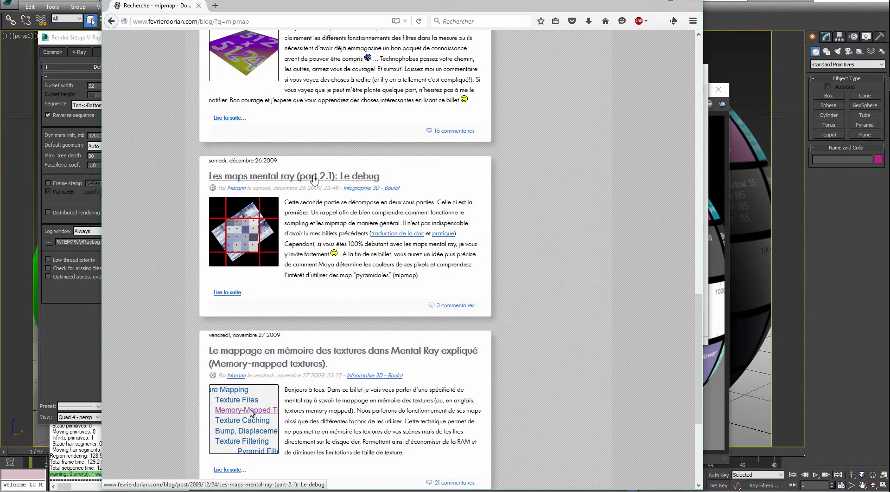
scroll(338, 176, up, 8)
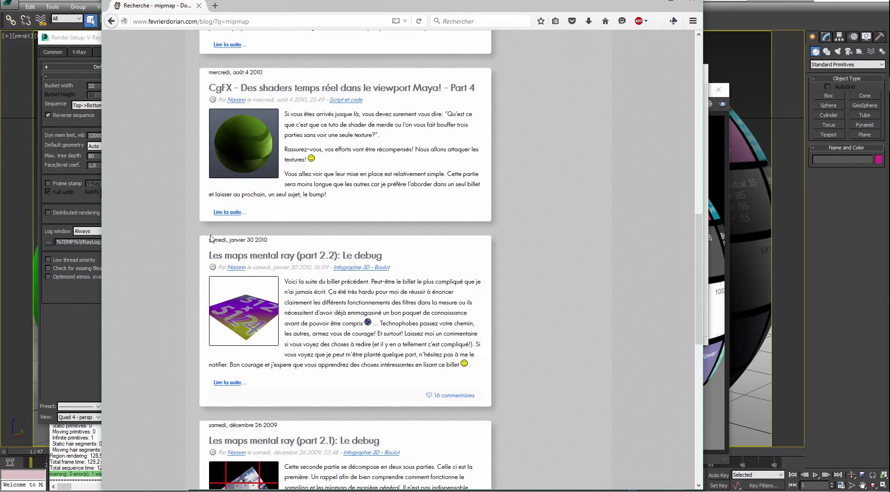
click(354, 256)
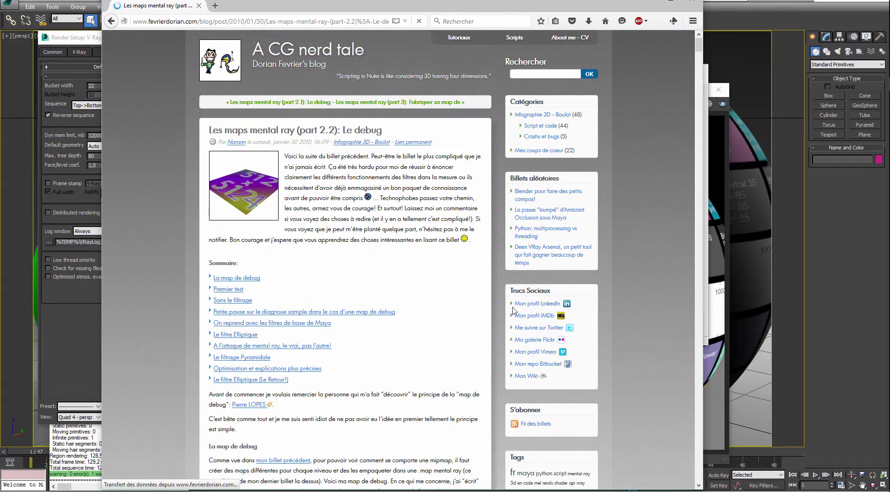
Examine the article's debug map renders, texture filter comparison and sampling diagrams.
scroll(426, 298, down, 1)
scroll(426, 298, down, 12)
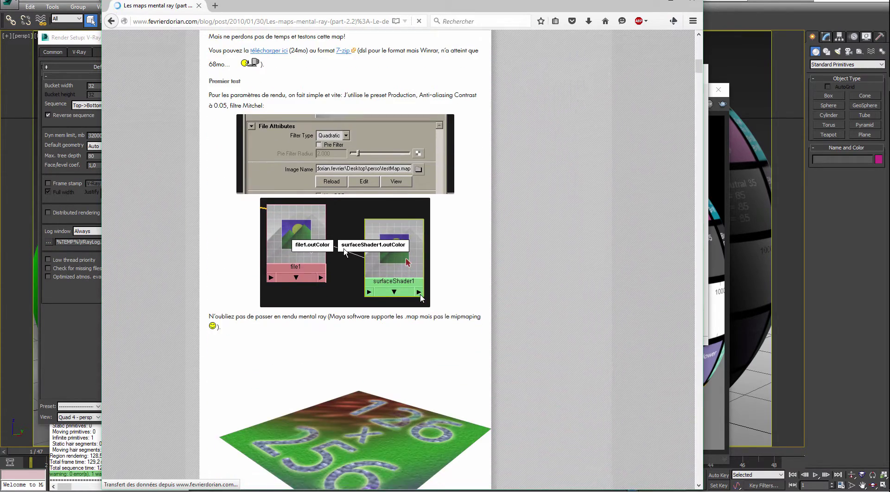
scroll(424, 299, down, 20)
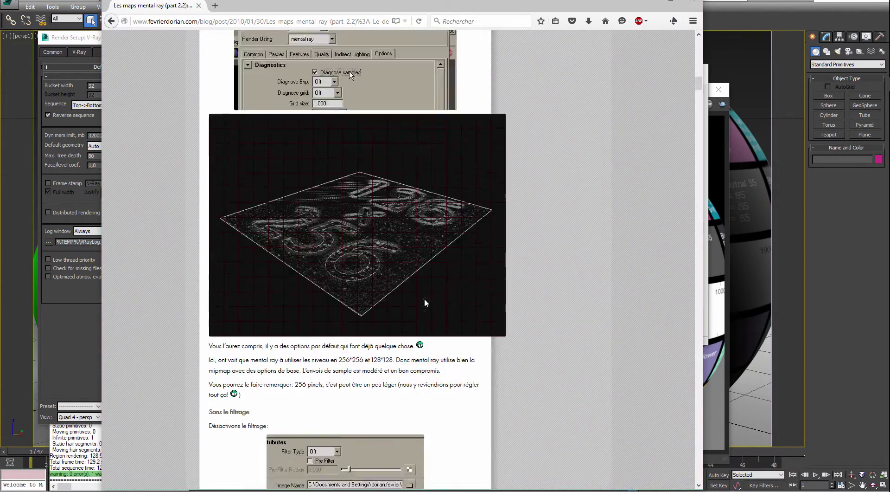
scroll(427, 302, down, 20)
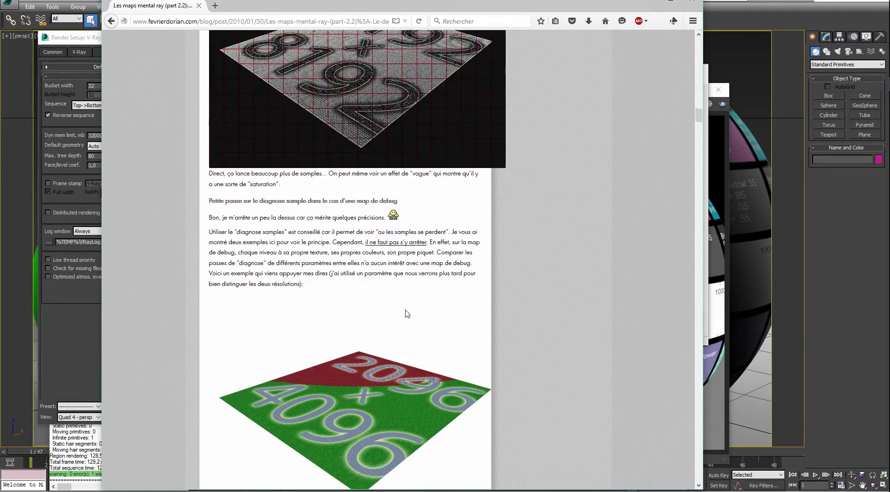
scroll(401, 309, down, 7)
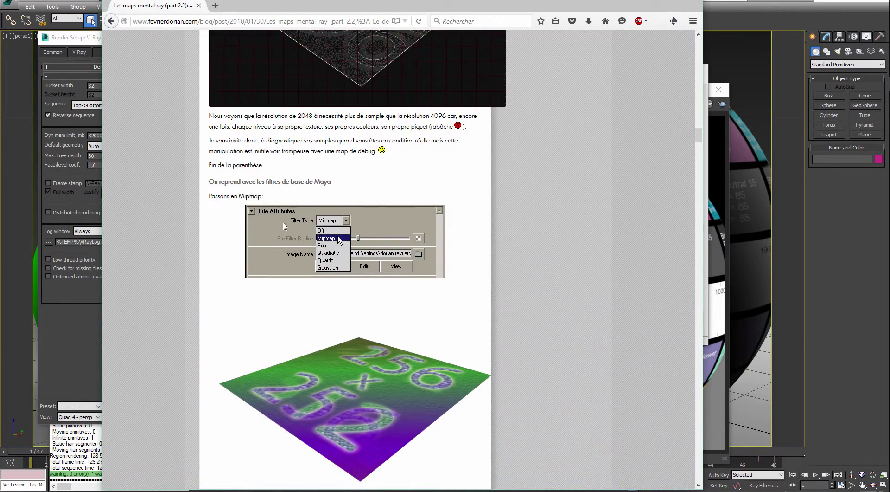
scroll(147, 128, down, 20)
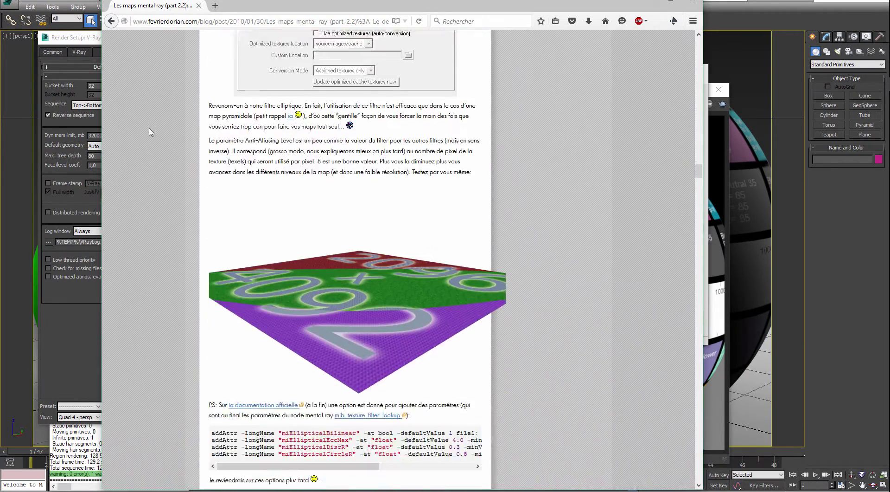
scroll(149, 133, down, 6)
scroll(299, 173, up, 7)
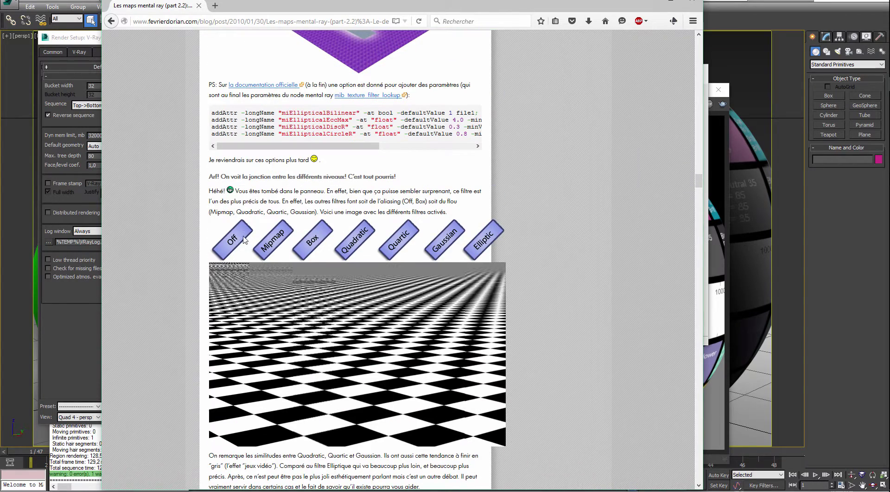
scroll(370, 263, down, 7)
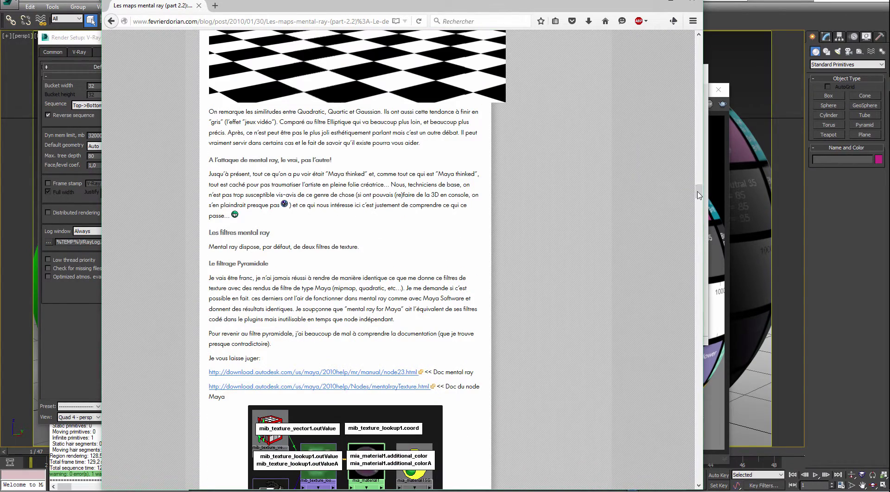
scroll(700, 195, up, 8)
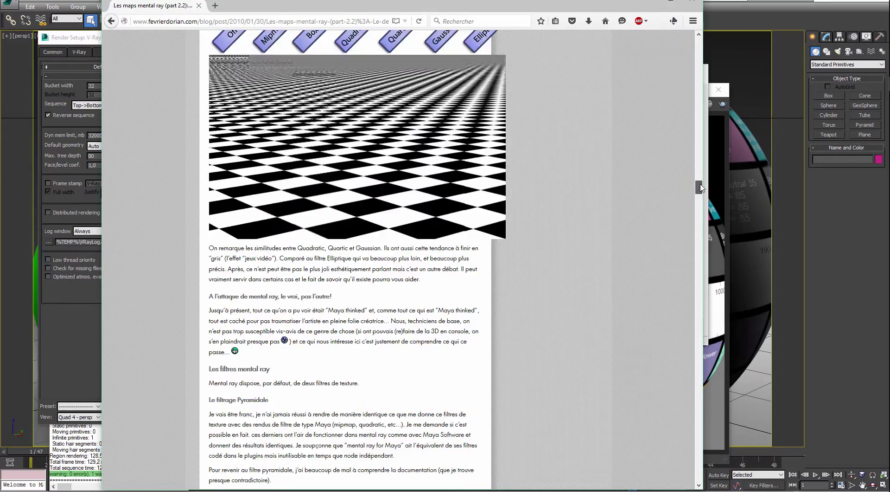
scroll(700, 195, down, 7)
drag(700, 195, 693, 311)
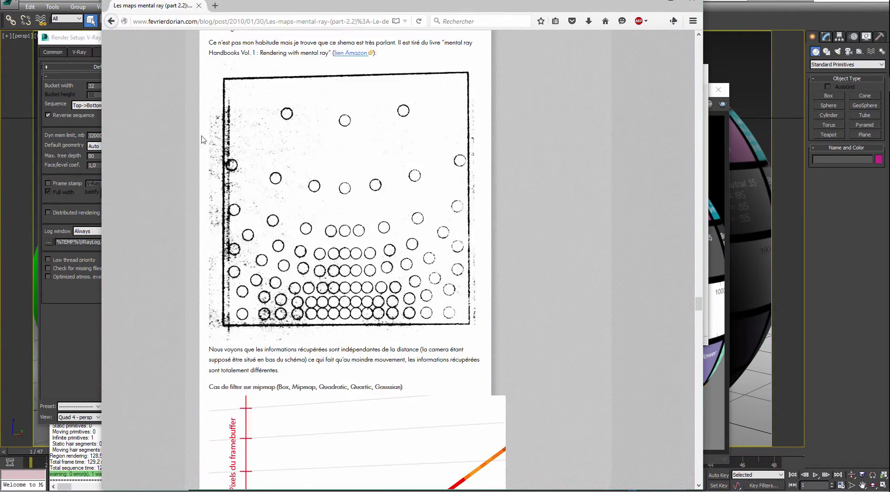
Return to the mipmap search results and open the article "Les images EXR lentes à ouvrir en compo, la solution".
click(111, 21)
scroll(271, 270, up, 10)
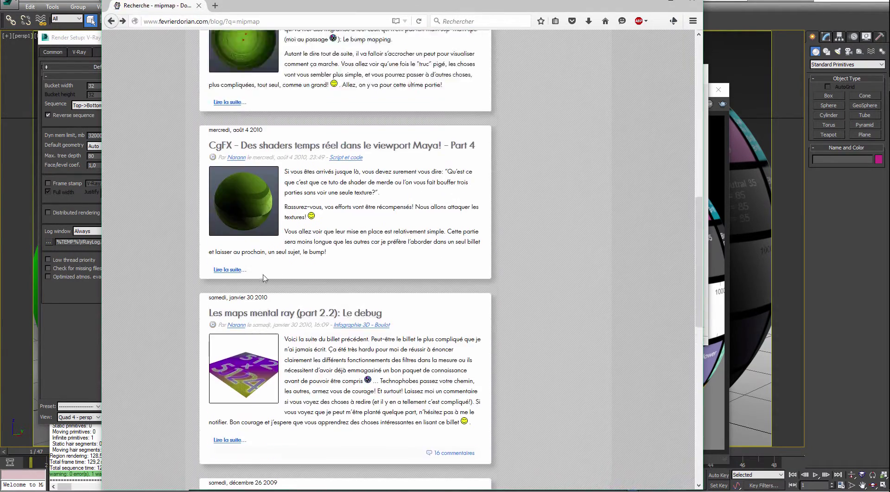
scroll(264, 274, up, 4)
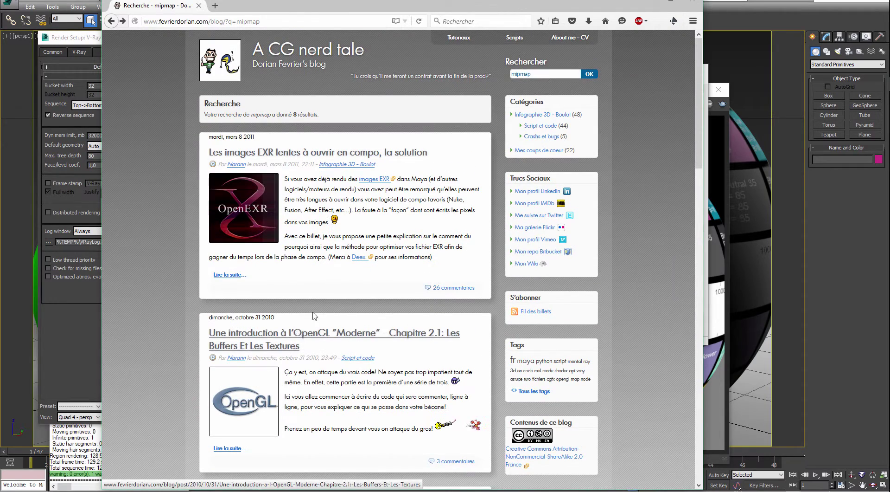
click(305, 153)
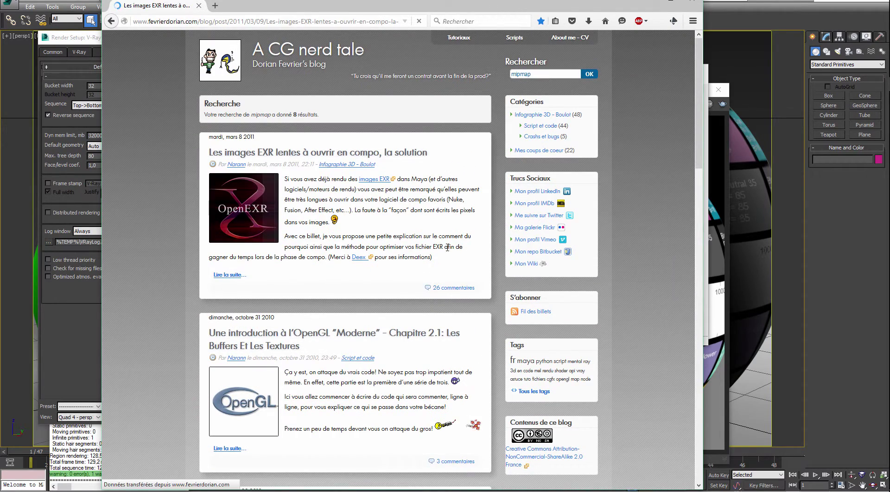
Skim the EXR article's sections on tiled images, scanline conversion and compression types.
scroll(393, 303, down, 10)
scroll(398, 297, down, 20)
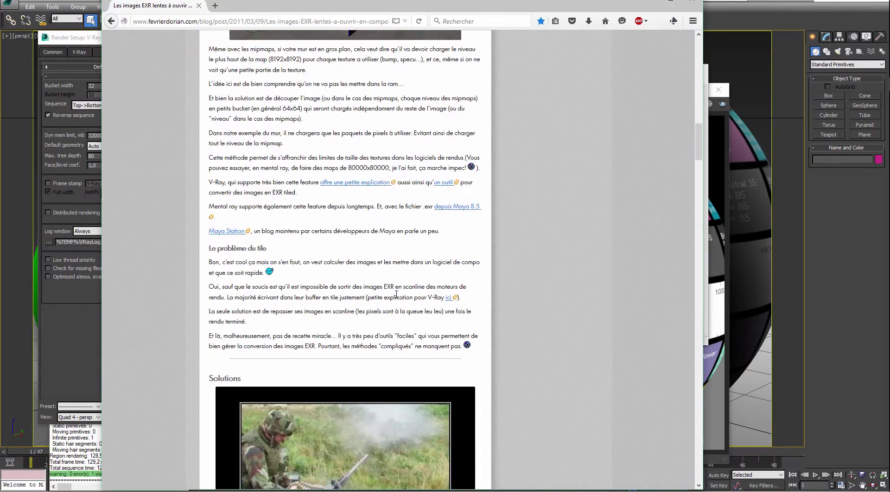
scroll(399, 291, down, 5)
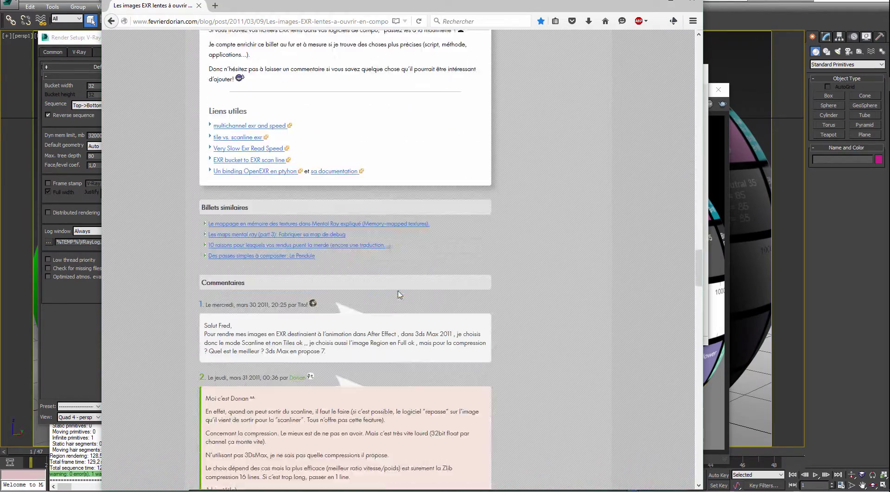
scroll(399, 290, up, 15)
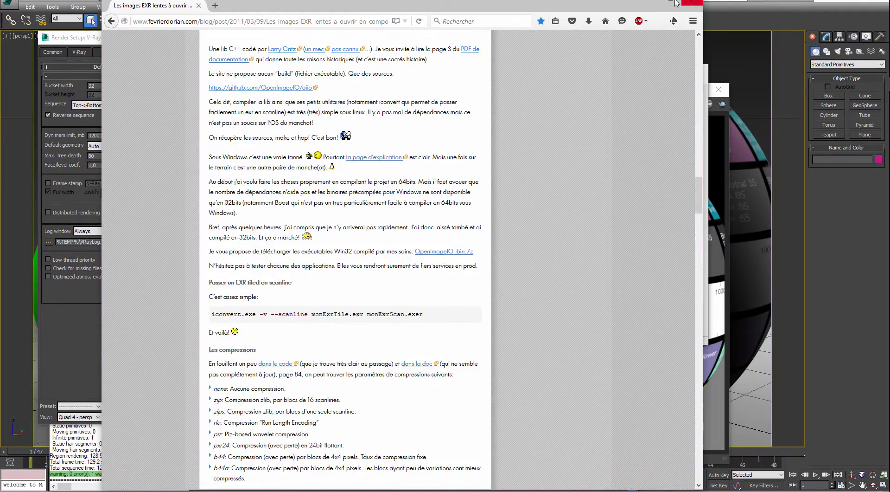
Go back to the search results and reopen "Les maps mental ray (part 2.2): Le debug" to show its summary.
click(111, 21)
scroll(203, 269, down, 10)
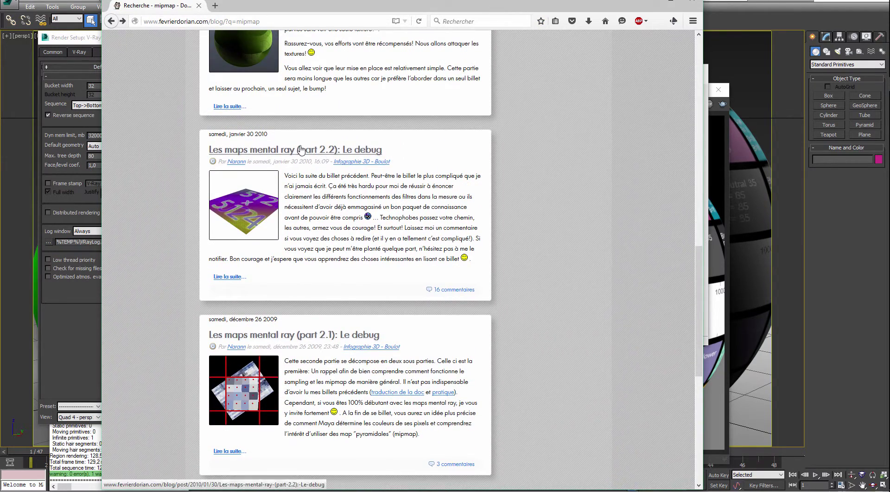
click(323, 152)
scroll(376, 212, down, 5)
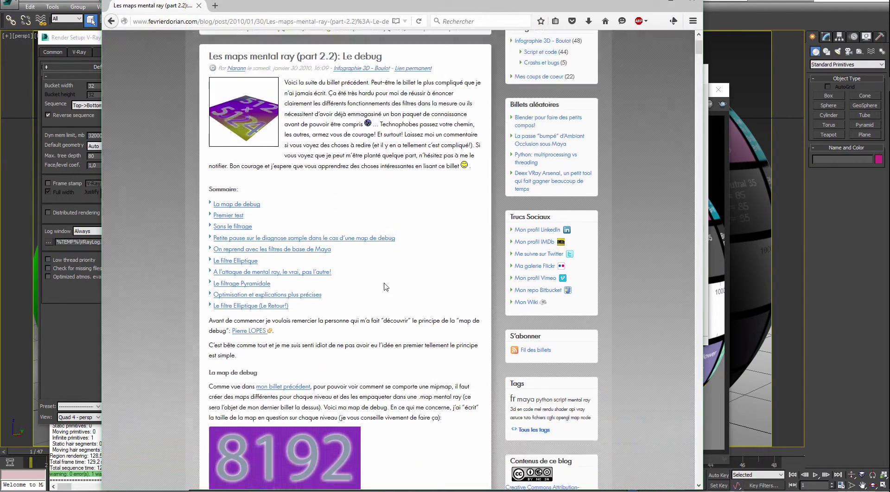
Close the browser and show the compression types in the VRImage to EXR converter, keeping ZIPS - one scanline at a time.
click(691, 4)
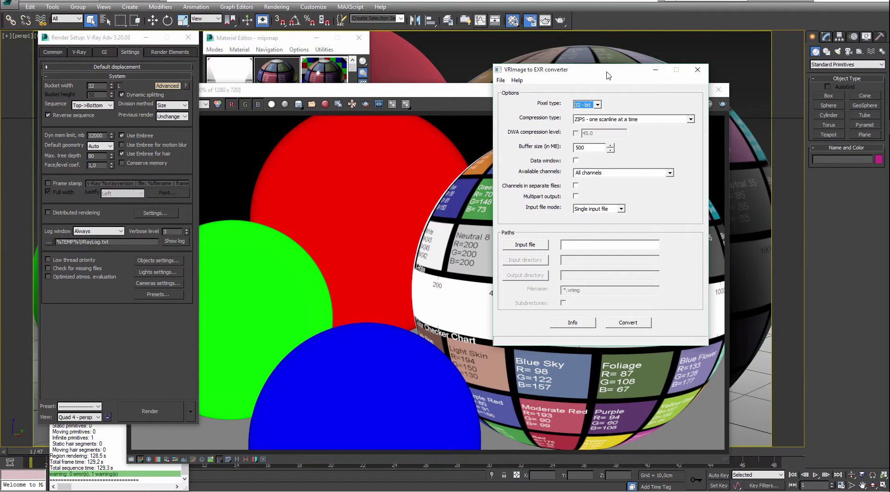
drag(575, 75, 528, 49)
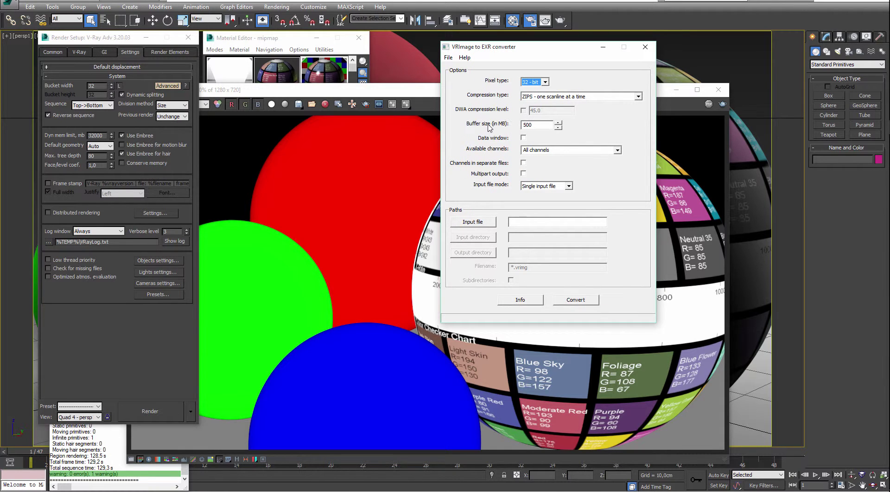
drag(552, 49, 533, 53)
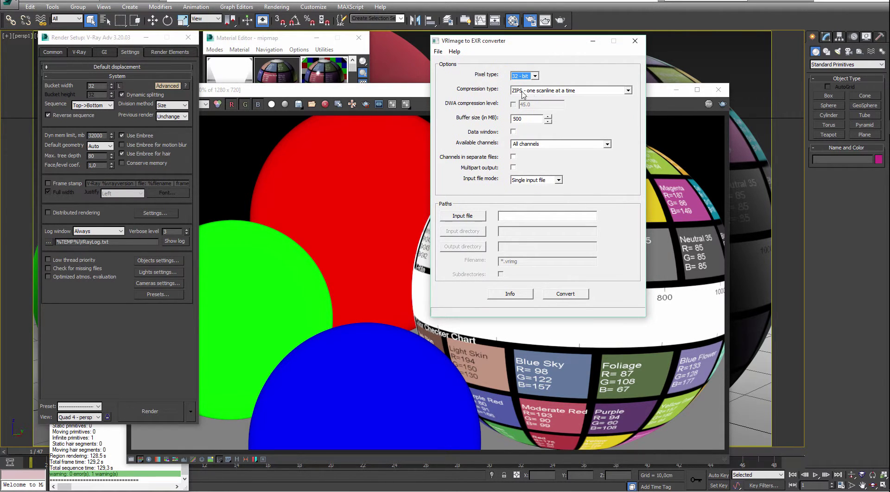
click(536, 92)
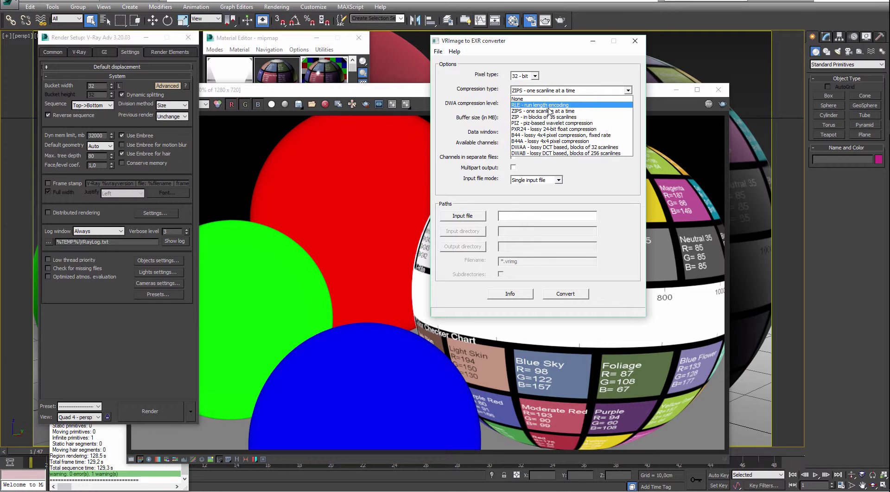
click(542, 49)
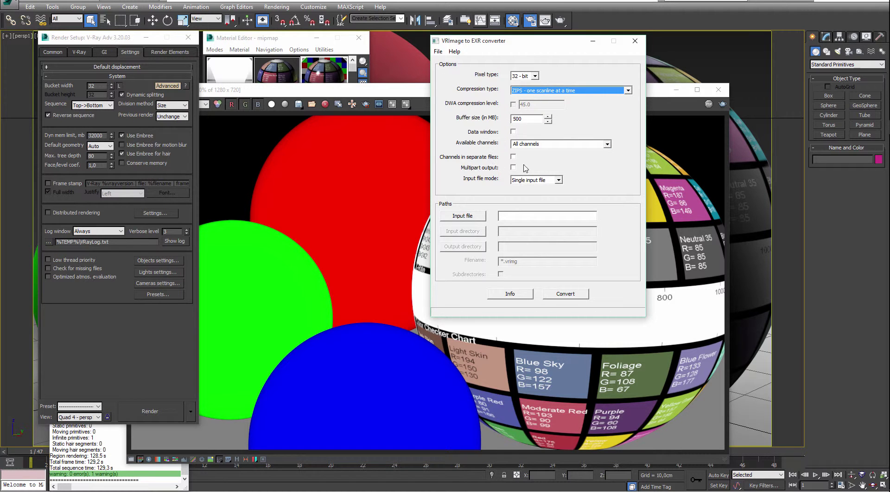
Show the converter's input file selection without choosing a file, and close the VRImage to EXR converter.
click(478, 218)
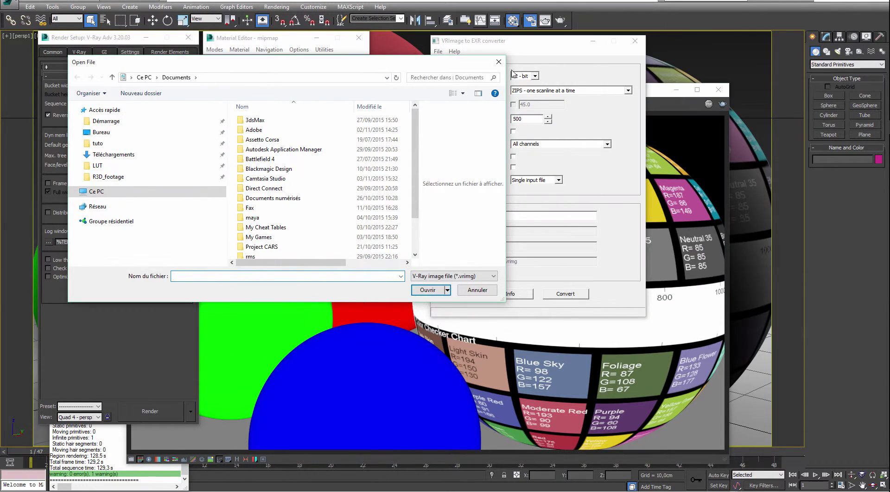
click(499, 62)
drag(519, 46, 472, 59)
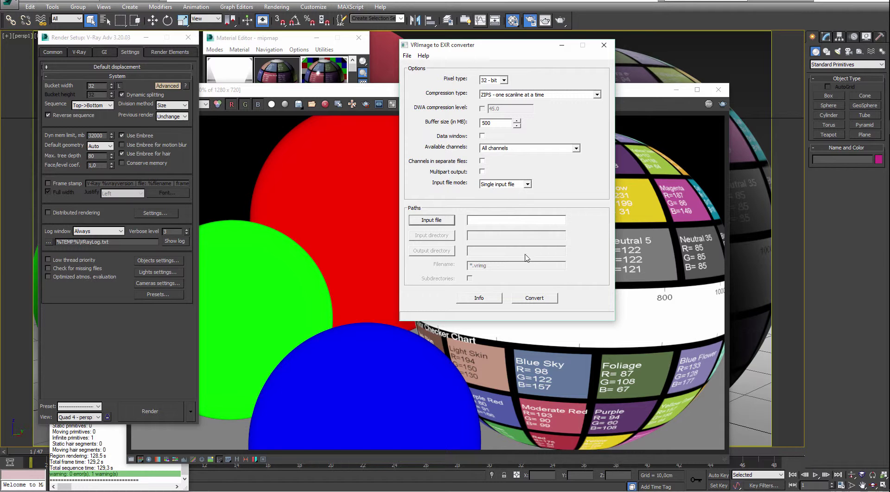
drag(478, 48, 437, 102)
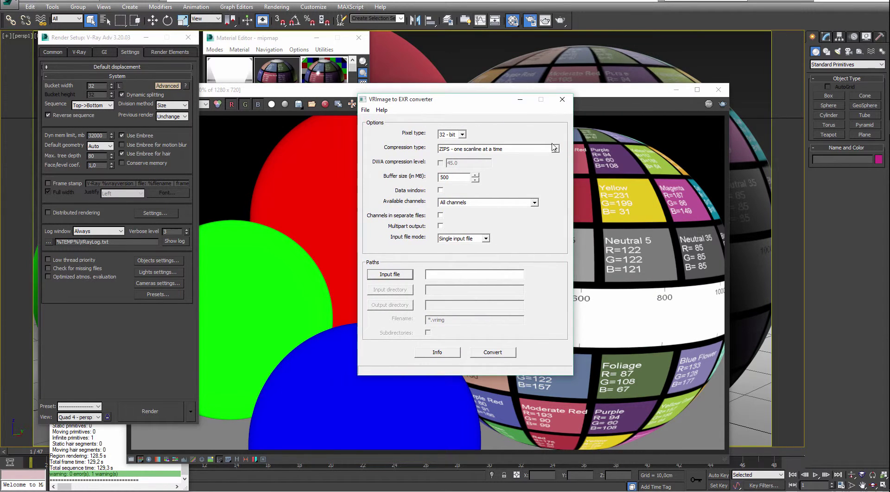
click(563, 100)
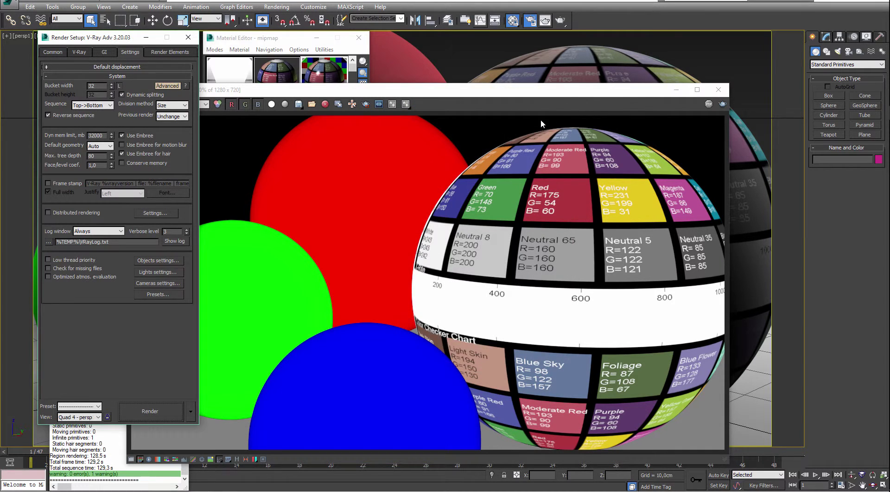
Show the bitmap material's diffuse Color Correction map and the mipmap material's diffuse VRayHDRI map in the Material Editor.
click(293, 38)
click(296, 92)
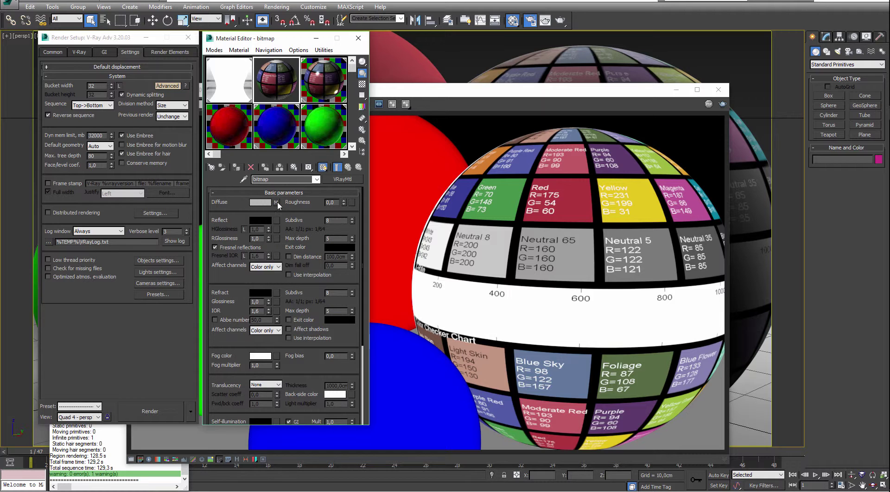
click(276, 202)
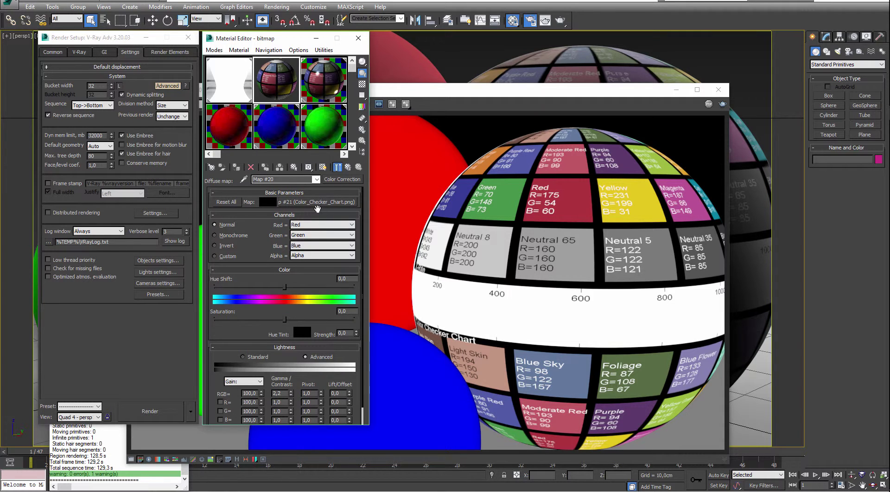
click(323, 78)
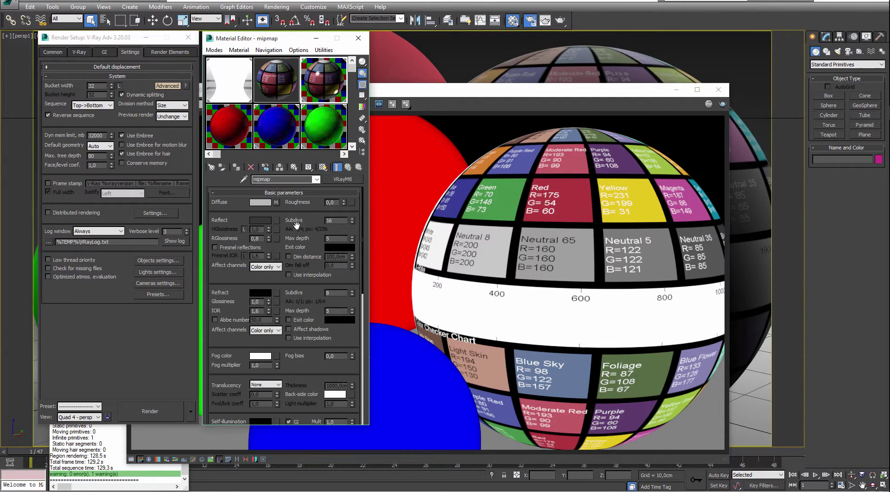
click(277, 202)
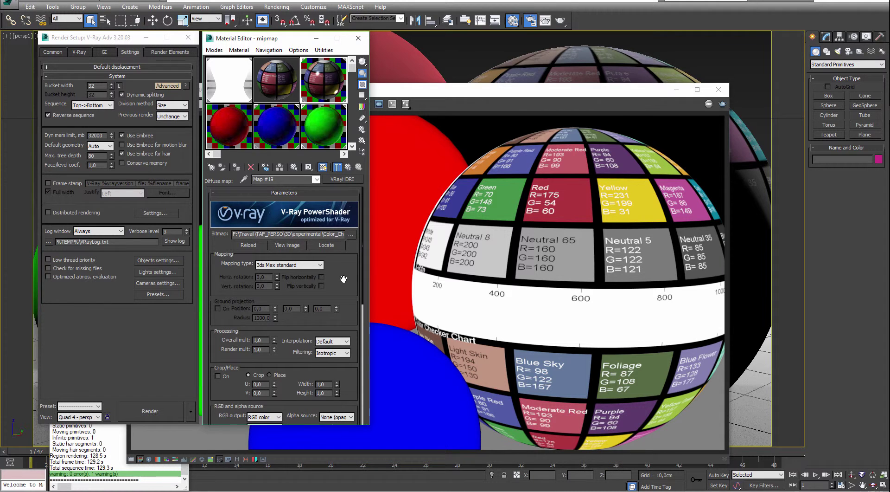
Show the VRayHDRI map's filtering options in its processing settings, keeping Isotropic.
drag(343, 279, 348, 154)
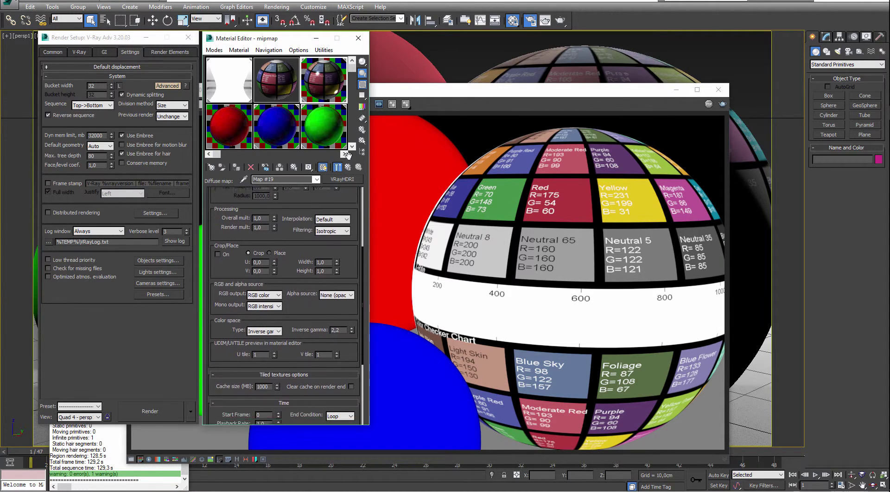
scroll(289, 285, down, 1)
drag(297, 290, 293, 298)
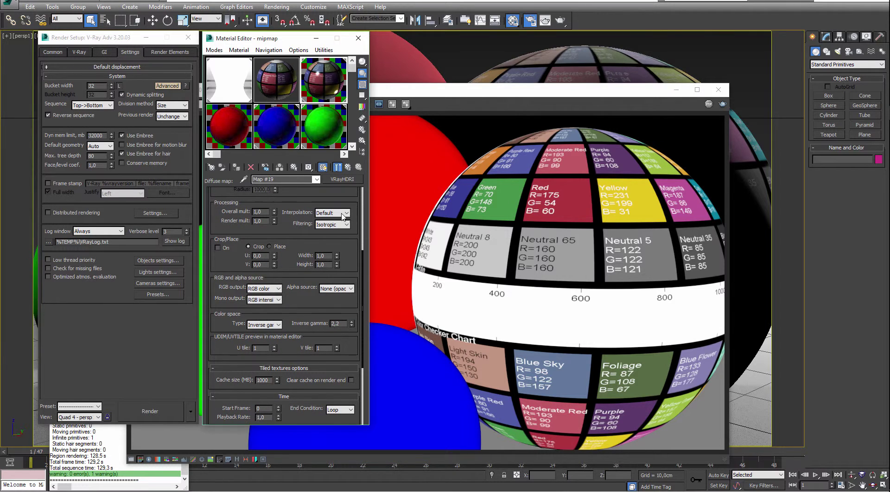
click(343, 225)
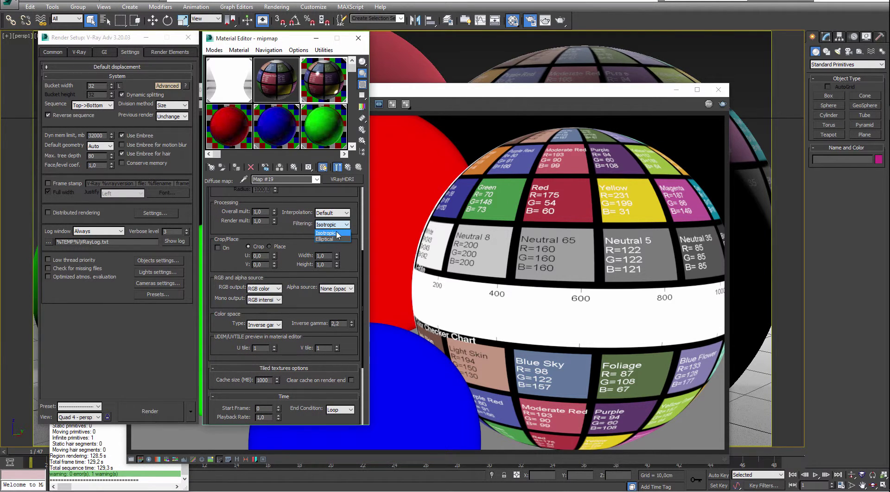
click(295, 227)
drag(285, 225, 285, 226)
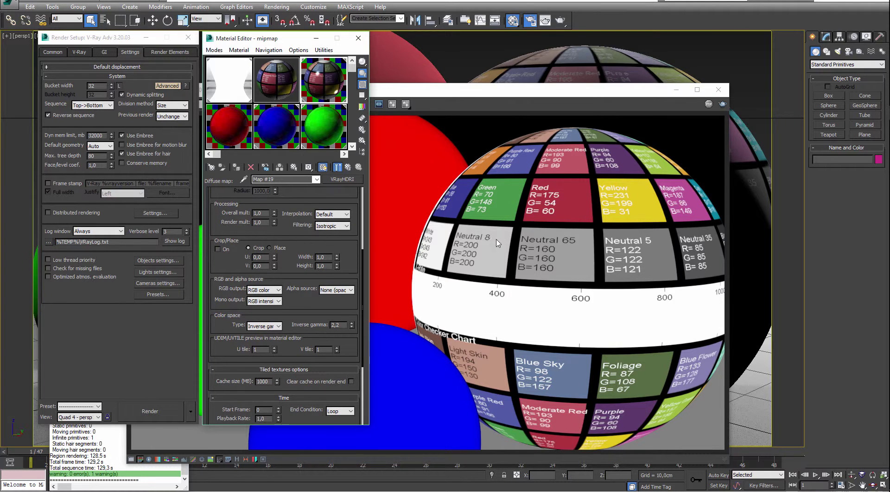
drag(287, 226, 285, 241)
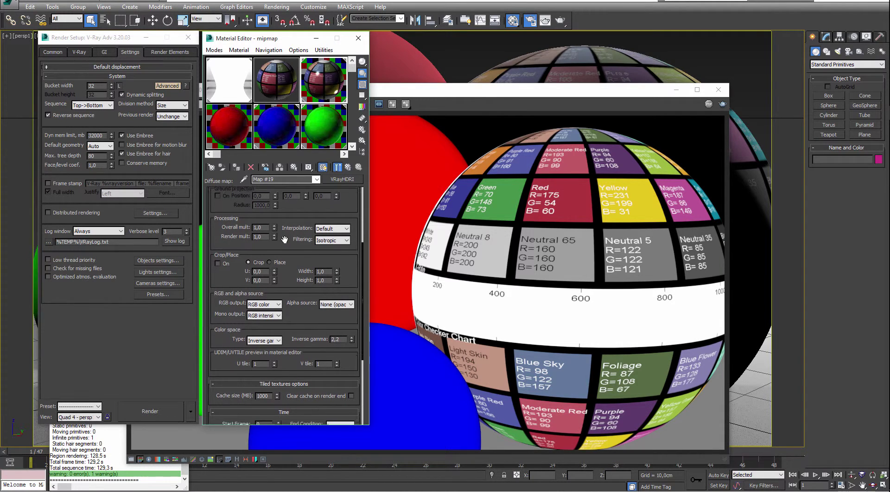
Show the VRayHDRI map's color space types, keeping Inverse gamma, and review its UDIM and tiled texture settings.
drag(285, 239, 265, 206)
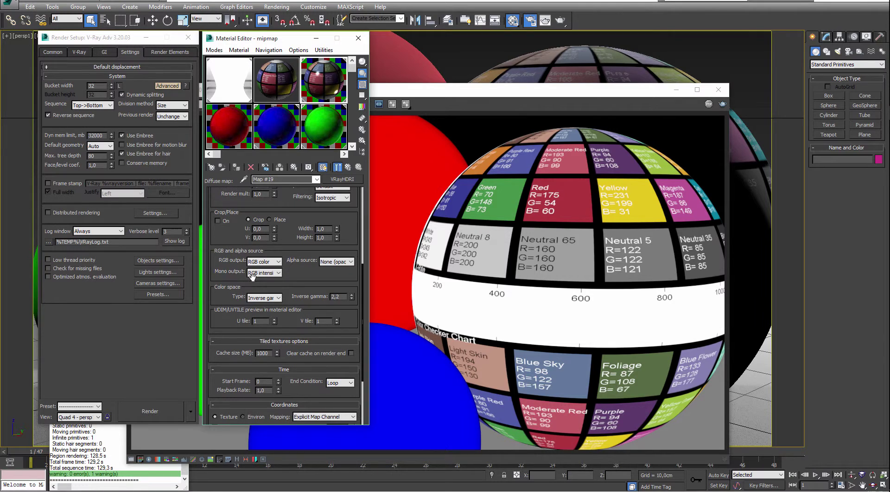
scroll(288, 235, down, 3)
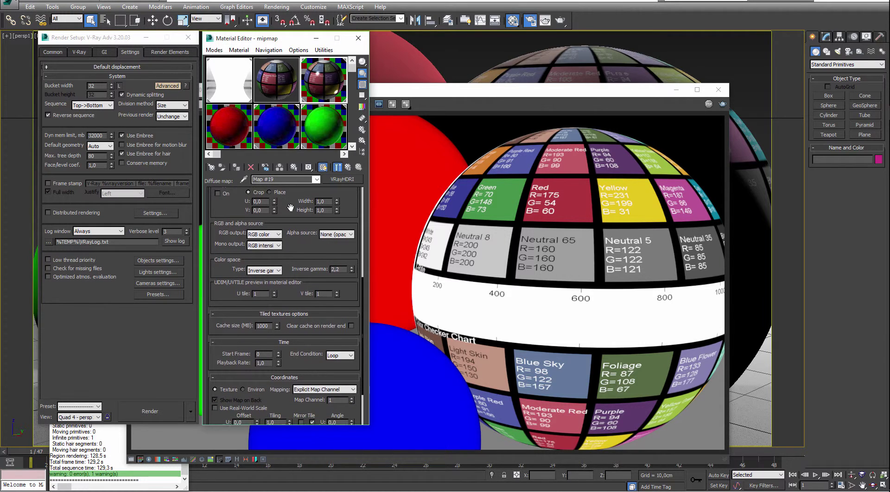
click(272, 265)
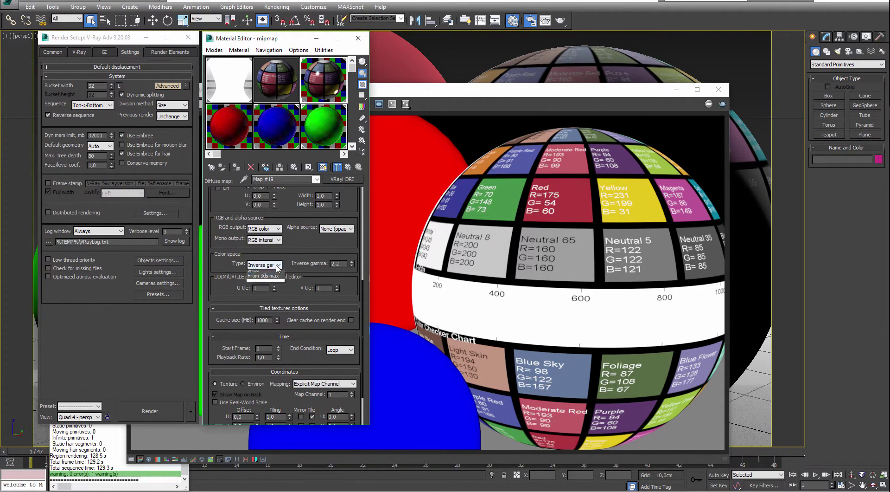
click(272, 279)
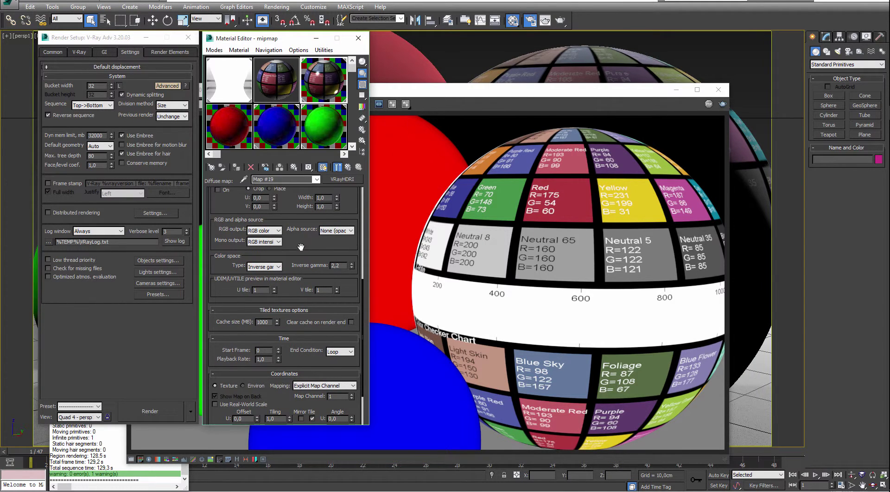
scroll(297, 241, down, 2)
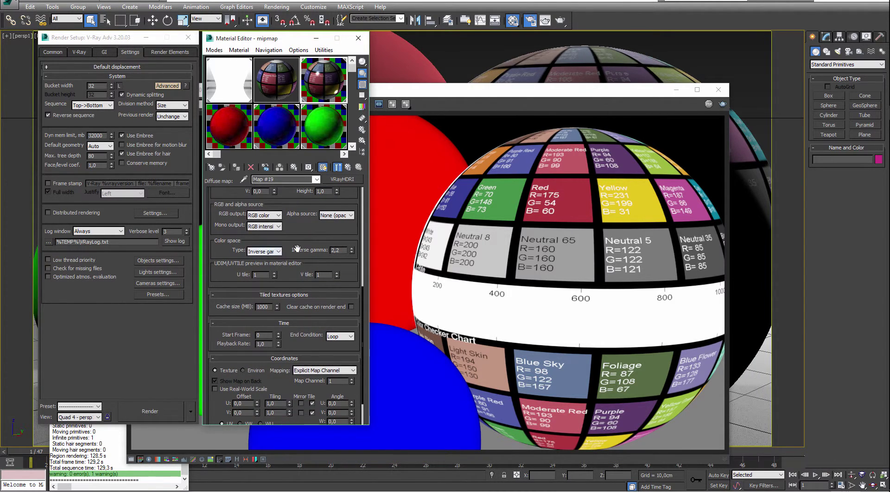
scroll(298, 226, down, 1)
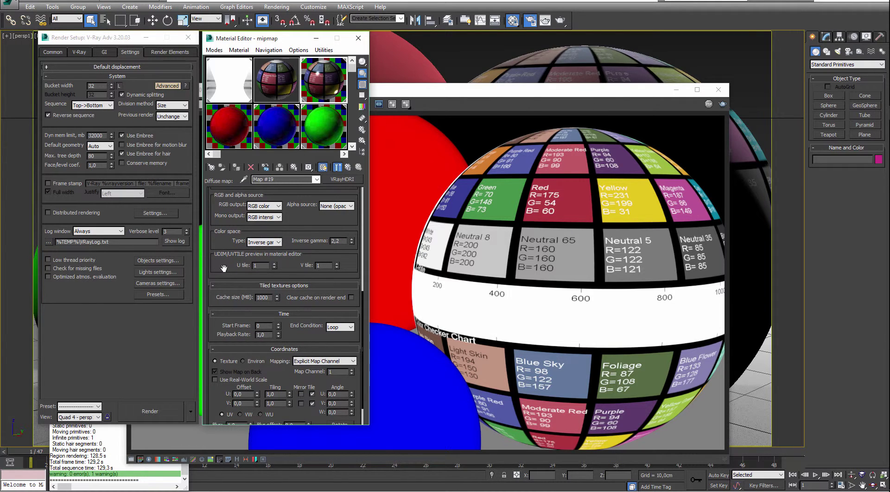
drag(236, 263, 237, 335)
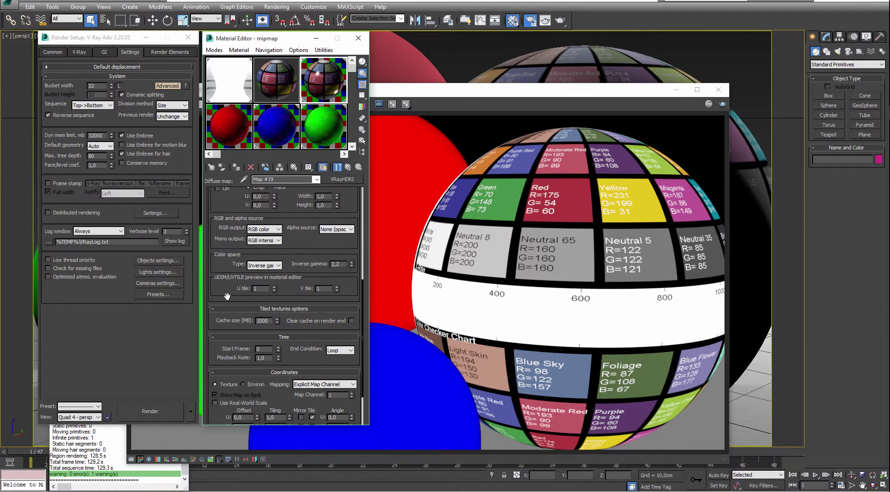
scroll(227, 295, up, 1)
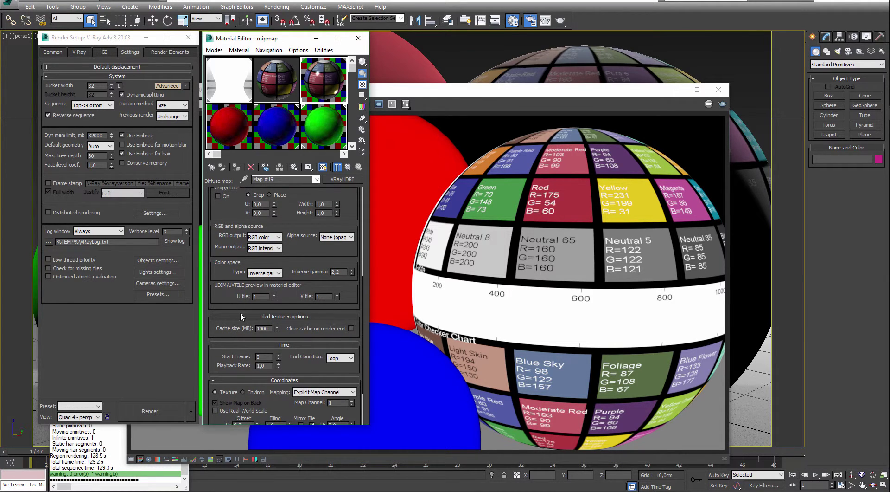
scroll(240, 298, up, 8)
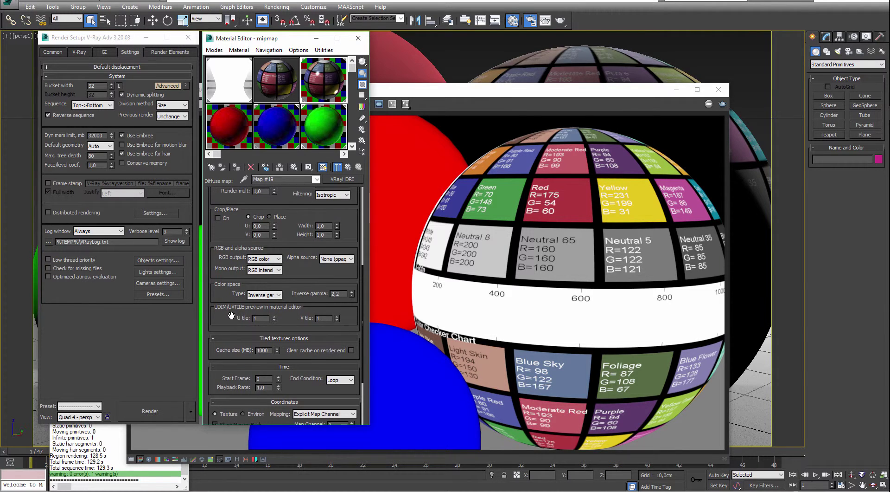
scroll(296, 236, up, 12)
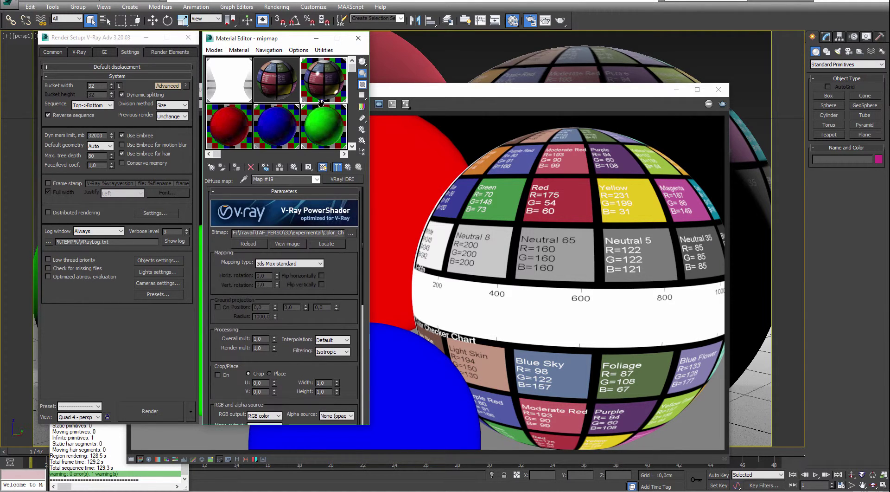
Rearrange the frame buffer and Material Editor windows, and switch to Fusion to view the comp:goodGamma.exr loader beside the inverse gamma 2.2 note.
drag(471, 91, 564, 73)
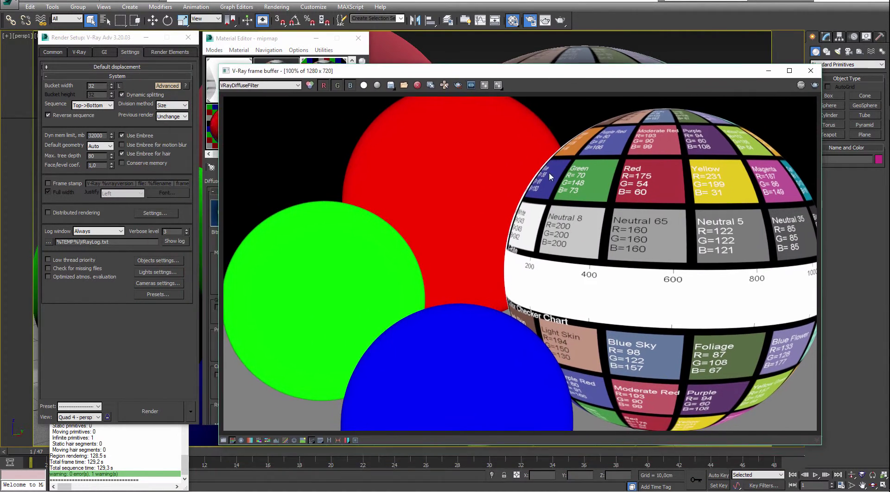
mouse_move(344, 74)
mouse_down()
mouse_move(333, 69)
mouse_move(346, 73)
mouse_up()
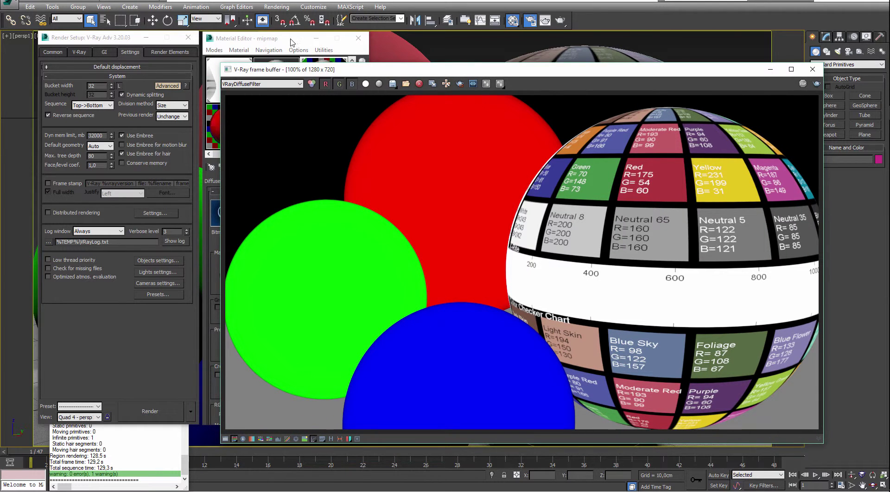
drag(291, 41, 288, 40)
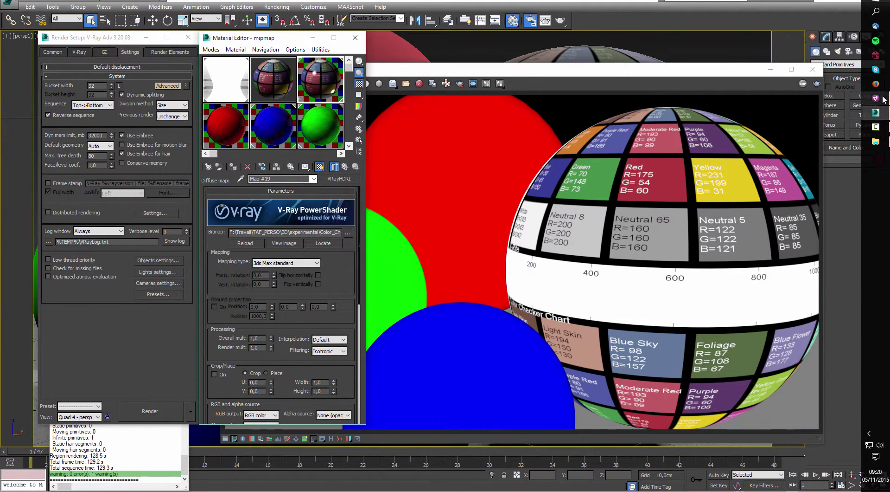
click(876, 102)
click(292, 358)
drag(293, 381, 386, 183)
click(294, 358)
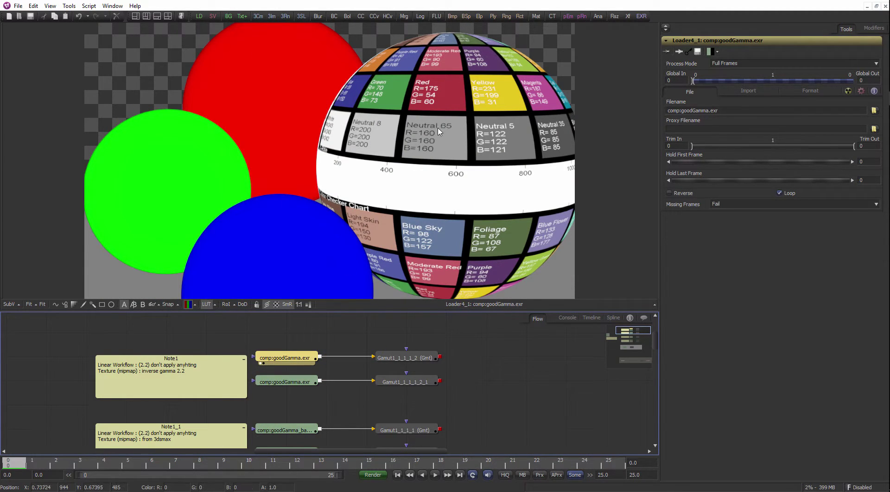
scroll(275, 341, down, 3)
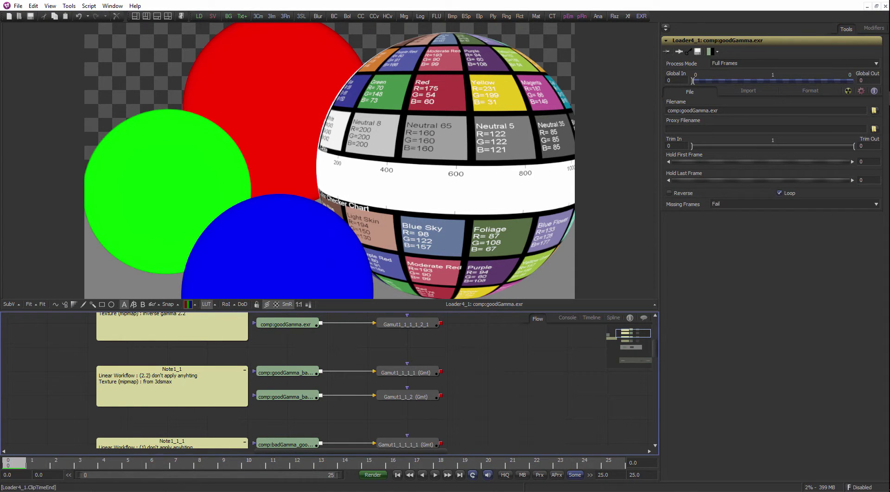
Switch back to 3ds Max and show the color space types of the mipmap material's VRayHDRI map.
mouse_move(876, 113)
click(840, 149)
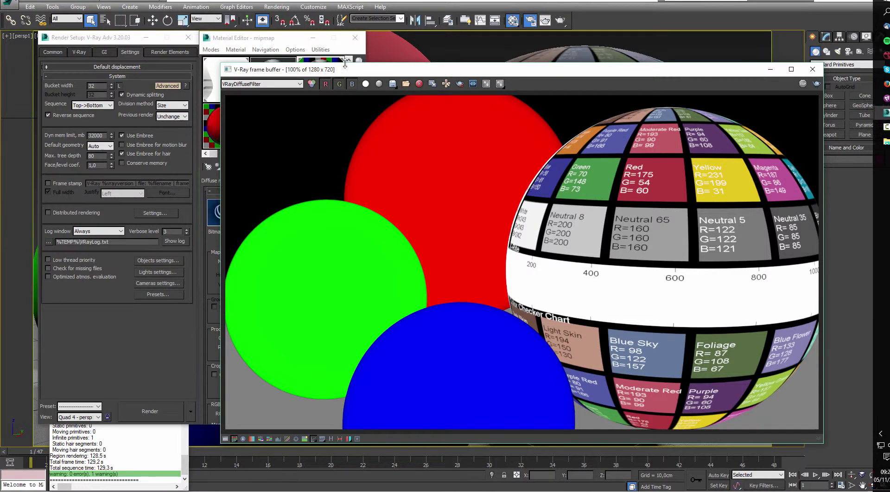
click(283, 41)
scroll(257, 260, down, 4)
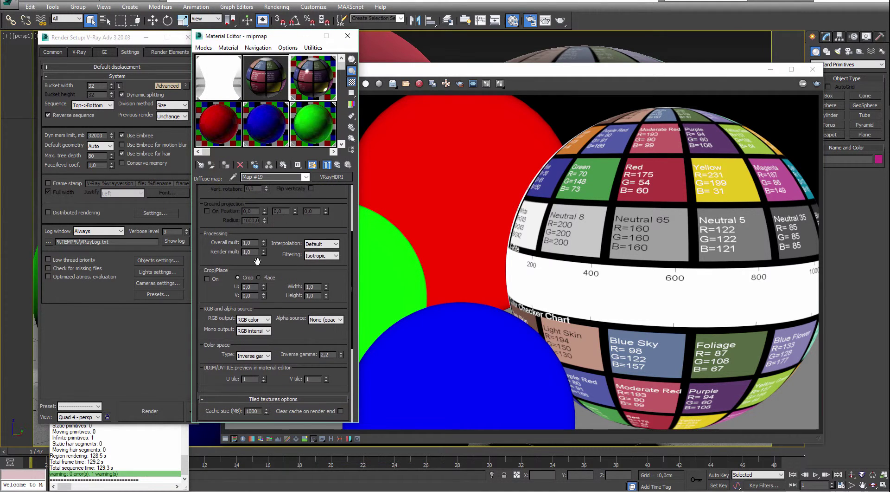
click(263, 355)
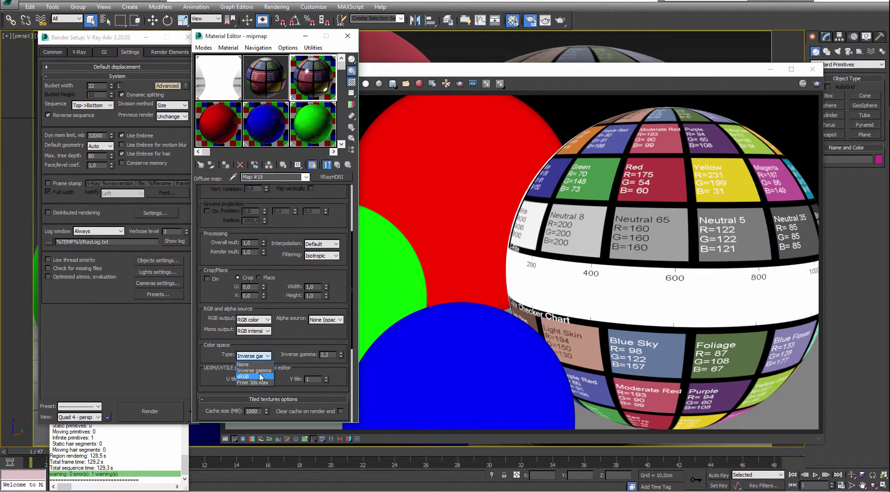
click(287, 334)
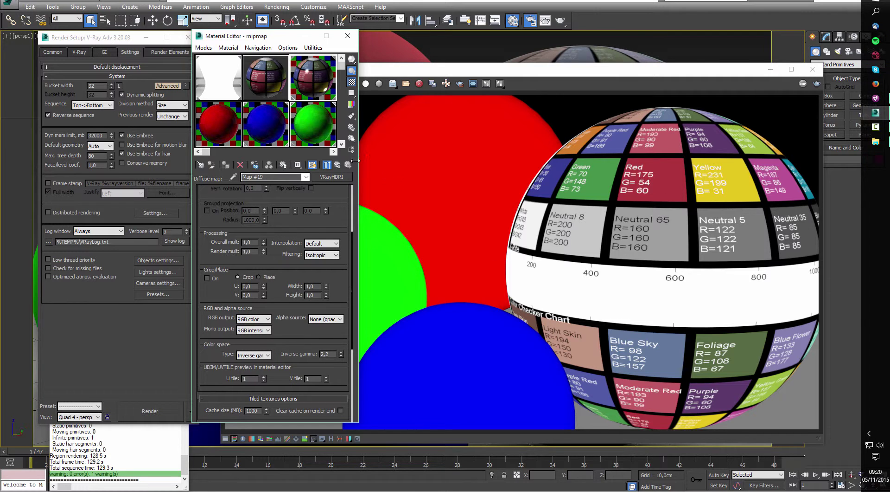
Try the sRGB and From 3ds max color space types on the VRayHDRI map, and return it to Inverse gamma.
click(254, 356)
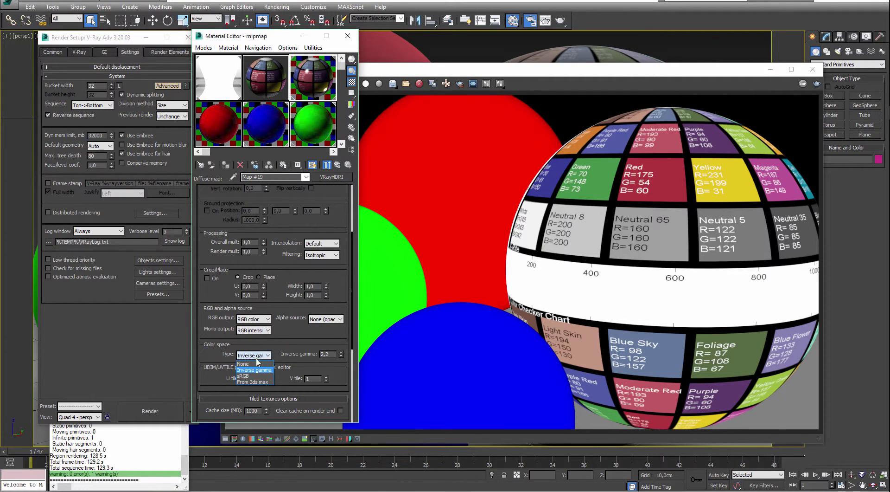
click(256, 381)
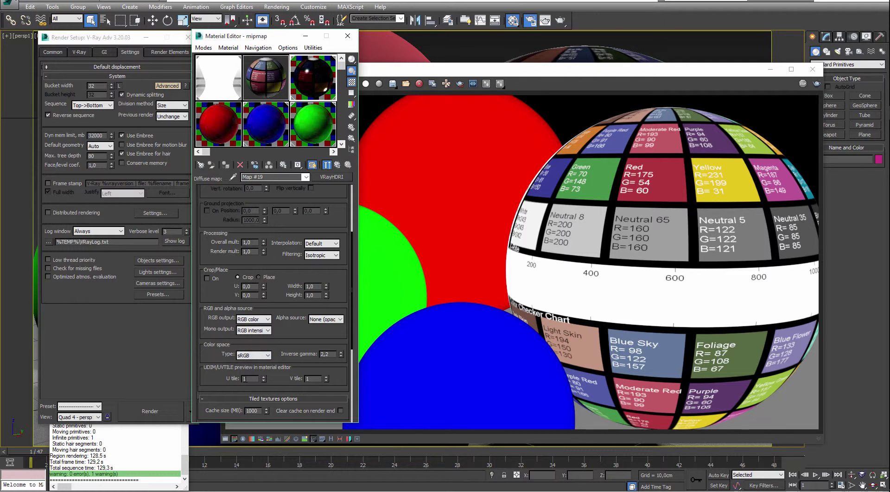
click(254, 355)
click(250, 386)
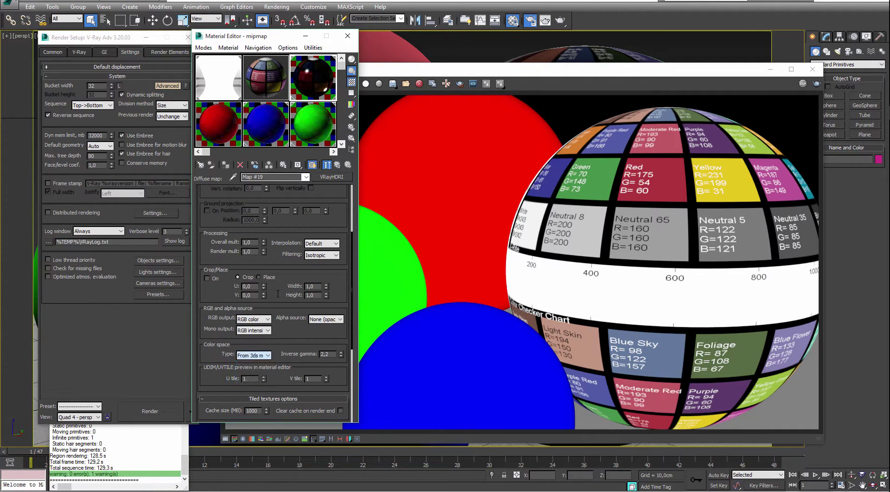
click(253, 355)
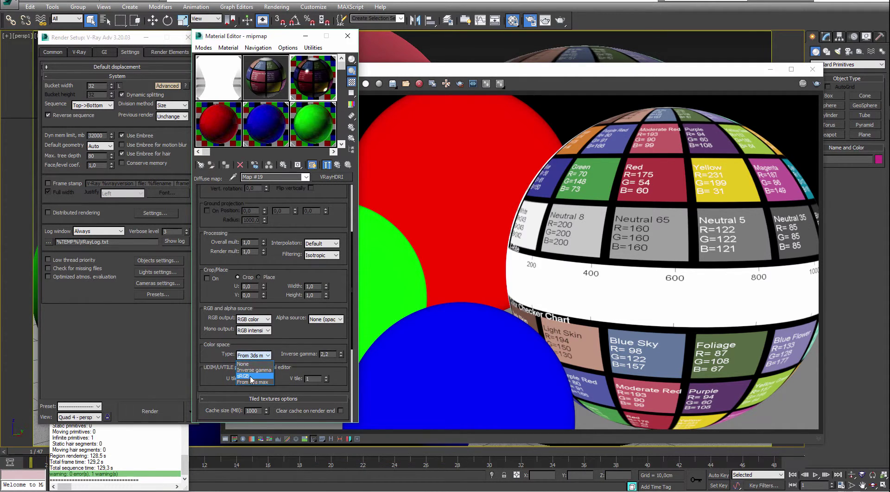
click(253, 371)
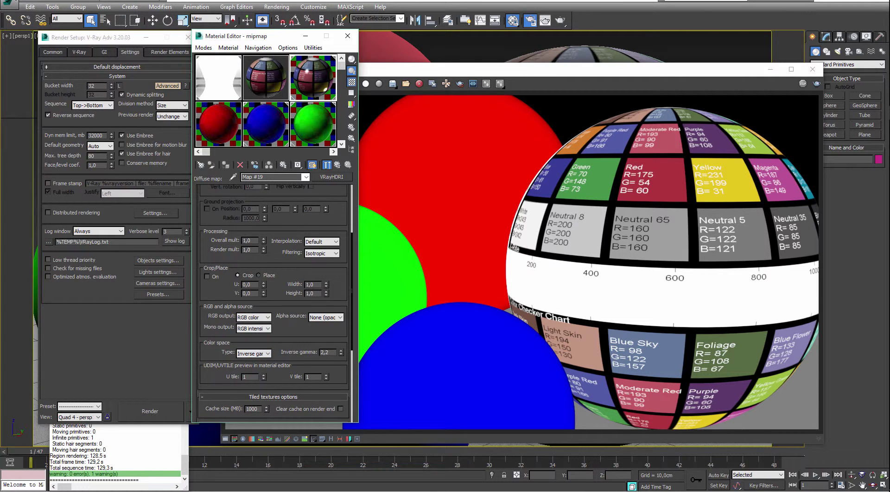
Switch to Fusion and view the comp:goodGamma_badmipmap.exr loader and its connected Gamut1_1_1_1 node in the viewer.
click(878, 101)
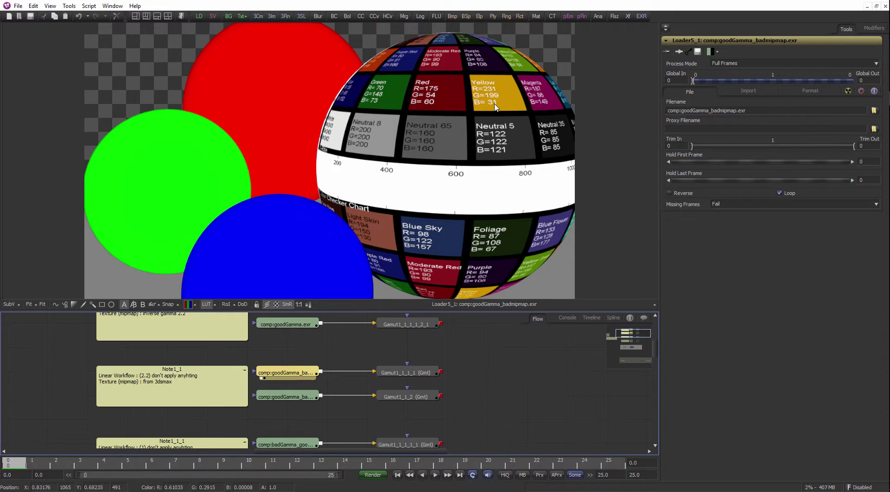
drag(406, 372, 446, 186)
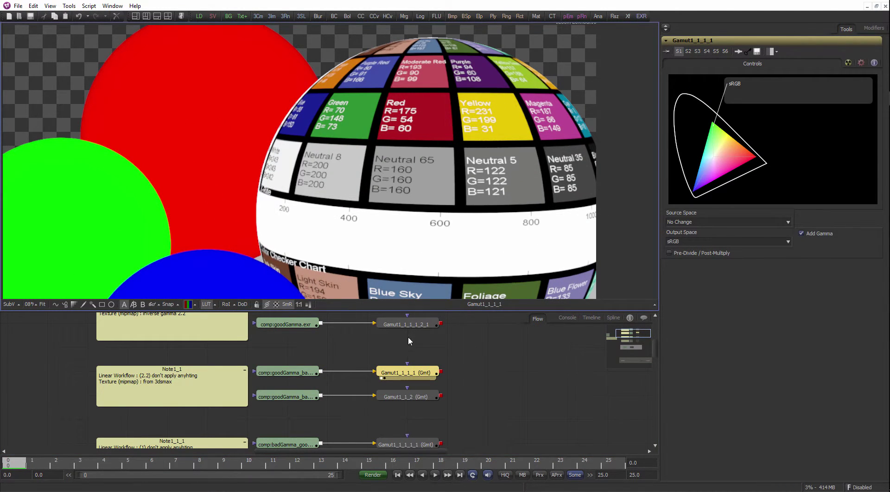
Compare the lower comp:goodGamma.exr loader with the Gamut1_1_1_1 node of the Note1_1 group in the viewer.
middle_drag(409, 337, 397, 358)
drag(290, 320, 357, 222)
drag(288, 344, 382, 184)
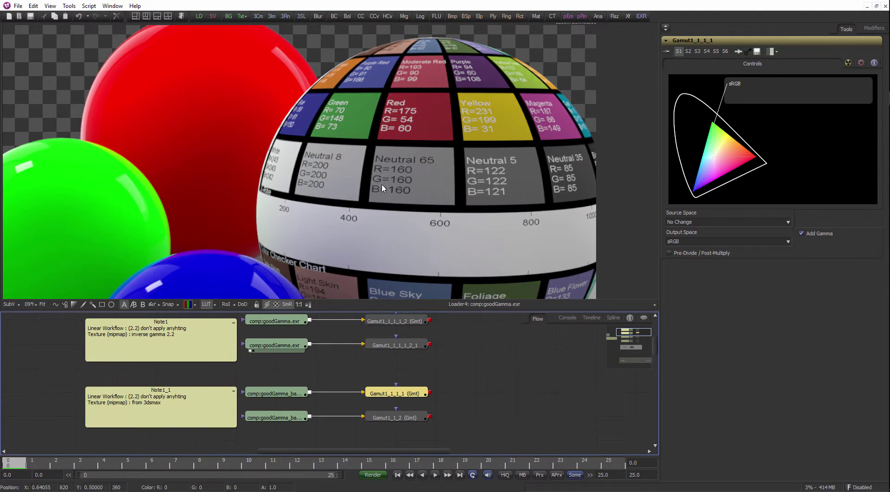
drag(400, 393, 454, 162)
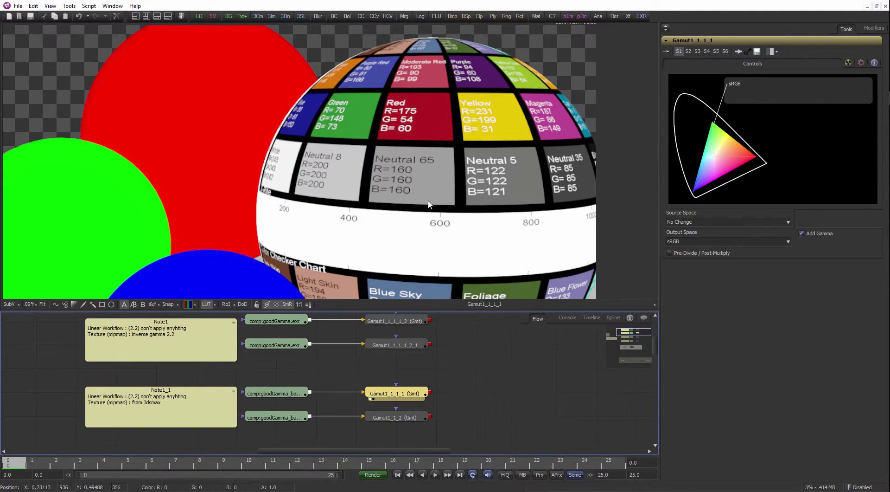
ctrl+scroll(428, 201, down, 3)
View the second comp:goodGamma_badmipmap.exr loader, followed by the upper comp:badGamma_goodmipmap.exr loader of the Note1_1_1 group.
middle_drag(315, 382, 303, 334)
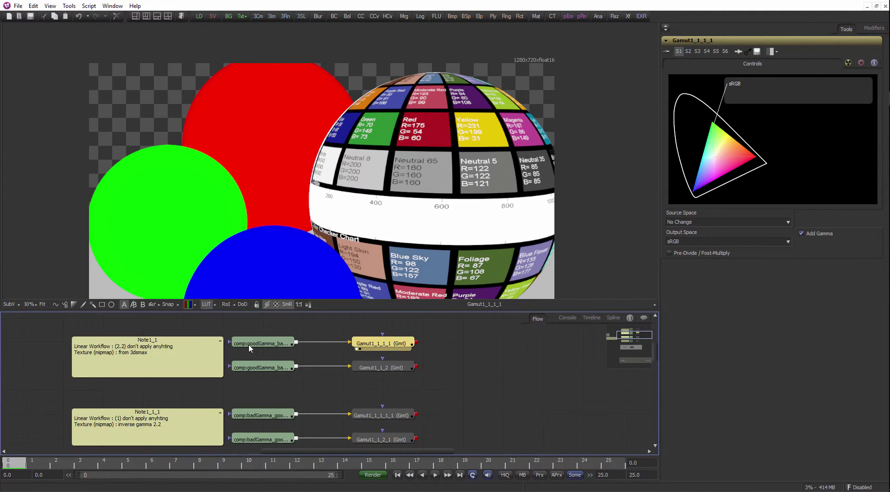
click(271, 370)
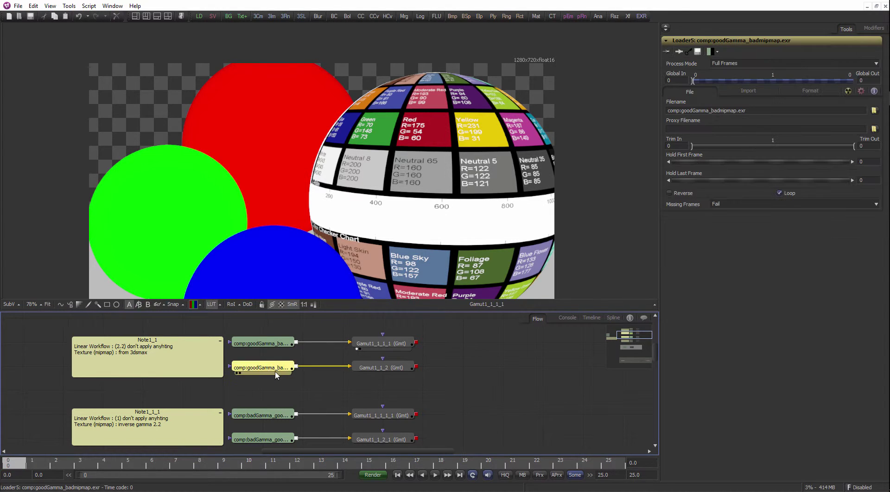
key(1)
middle_drag(362, 391, 357, 361)
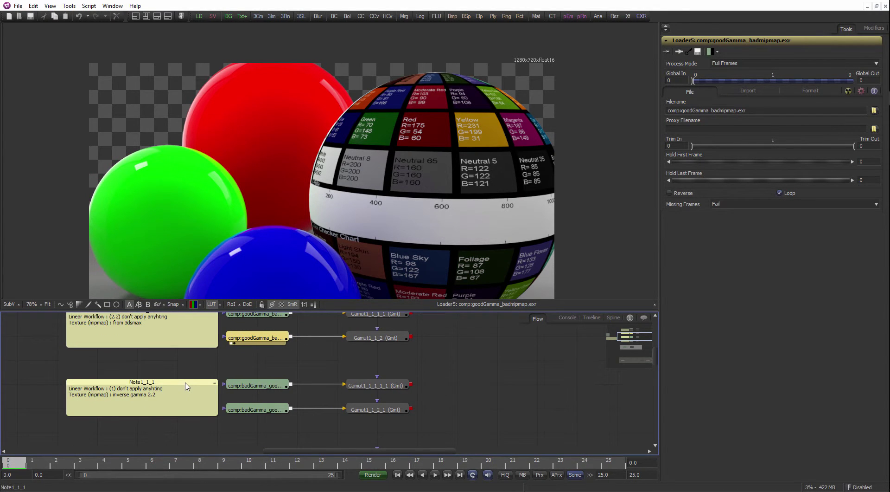
click(254, 385)
key(1)
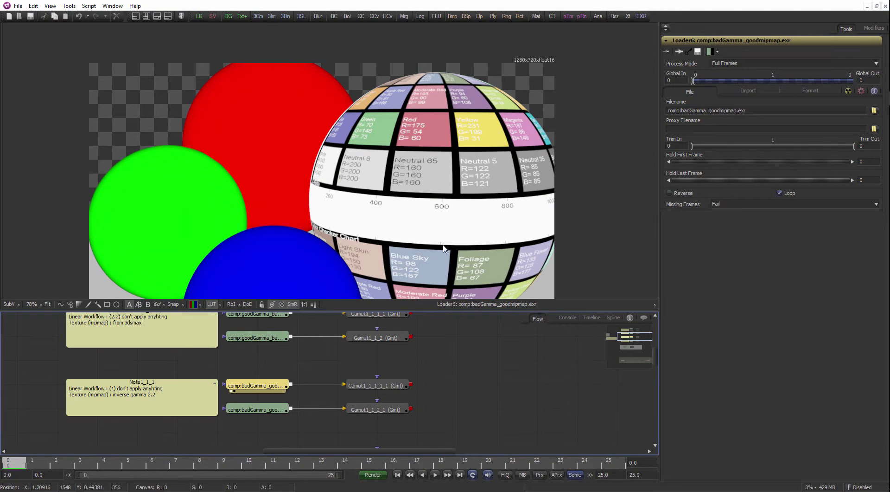
Select the Gamut1_1_1_1_1 node, and compare the badGamma_goodmipmap.exr image with the viewer LUT off and on.
ctrl+scroll(445, 245, up, 3)
click(362, 386)
click(211, 305)
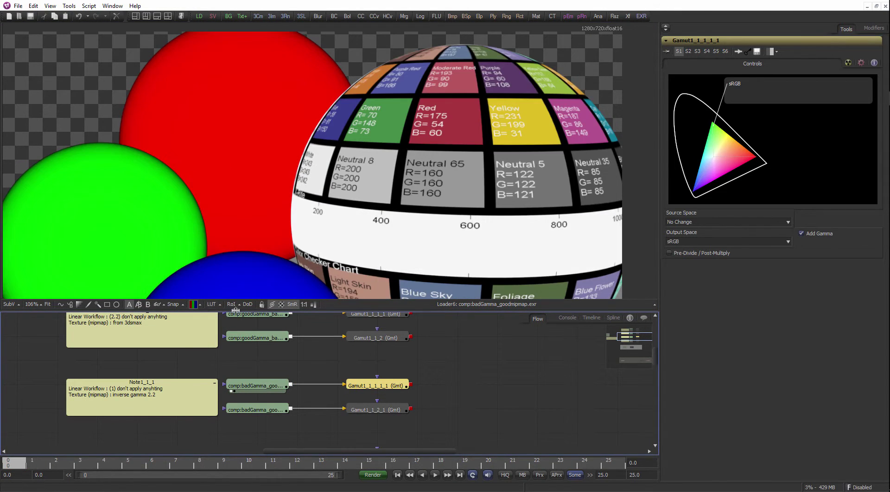
click(211, 304)
ctrl+scroll(376, 217, down, 2)
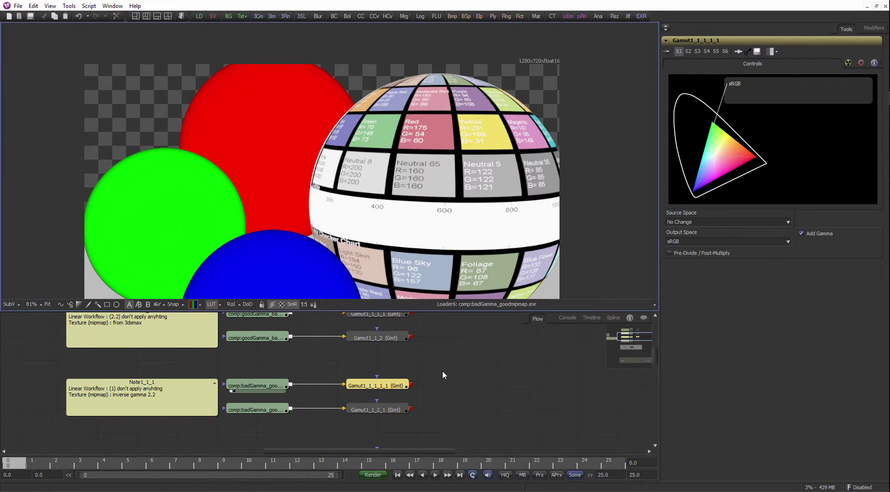
Add a Background tool and sample its color from the Red swatch of the checker sphere.
click(459, 384)
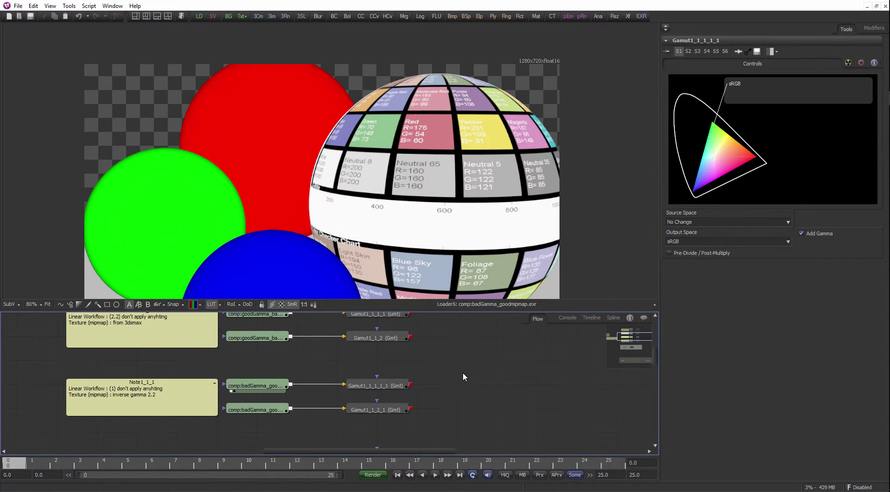
key(ctrl+space)
text(bg)
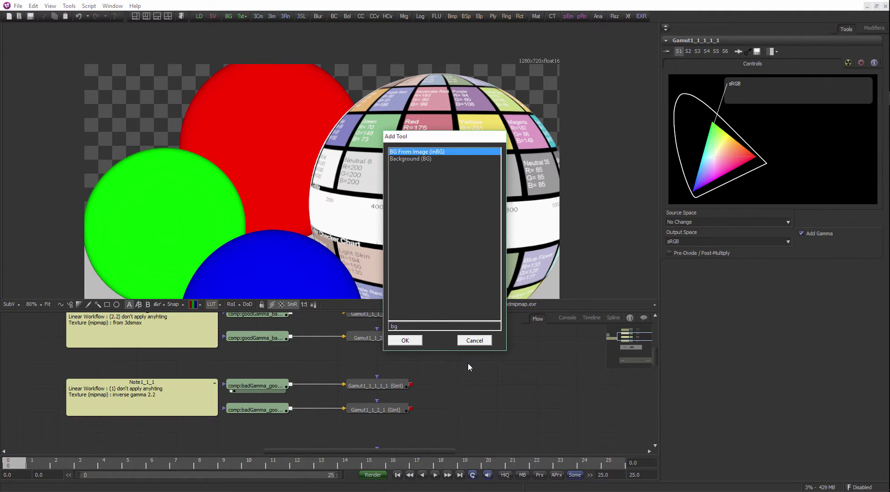
key(Down)
key(Return)
drag(680, 132, 431, 145)
Turn off the viewer LUT and place the Background node in line with the Gamut1_1_1_1_1 node.
click(376, 385)
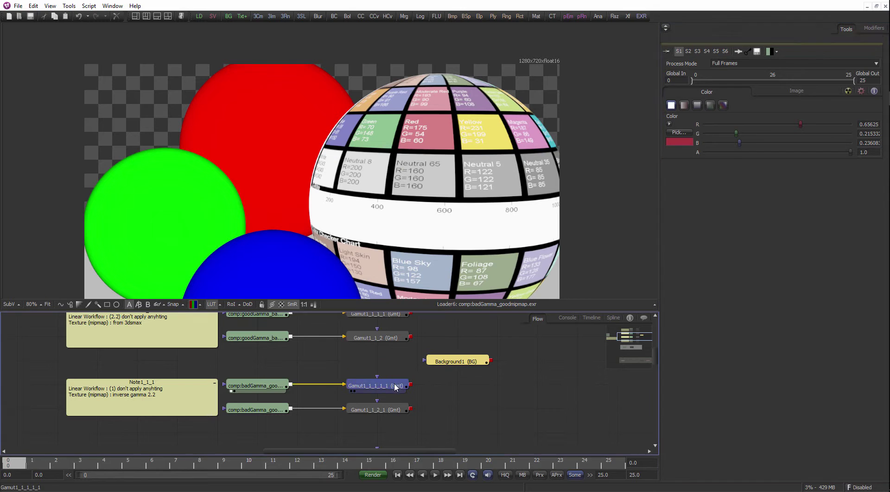
click(215, 306)
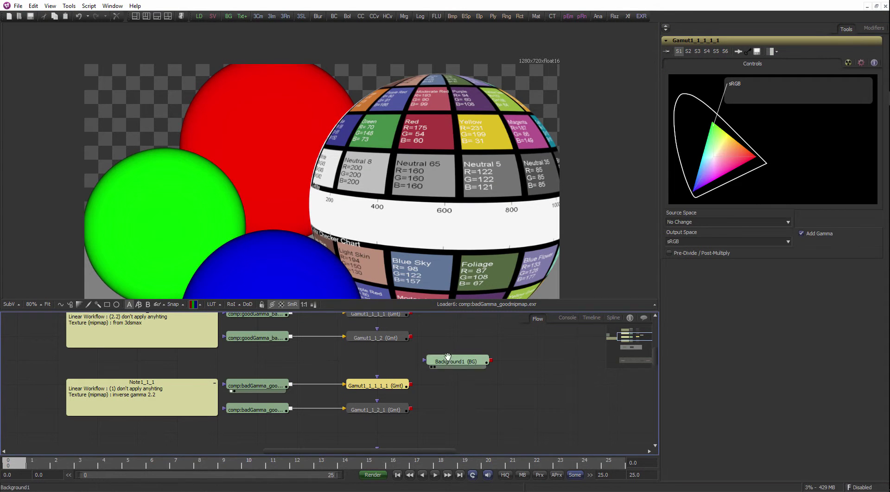
drag(480, 367, 458, 382)
Show the Gamut1_1_1_1_1 node of the Note1_1_1 group in the viewer.
click(313, 373)
click(192, 373)
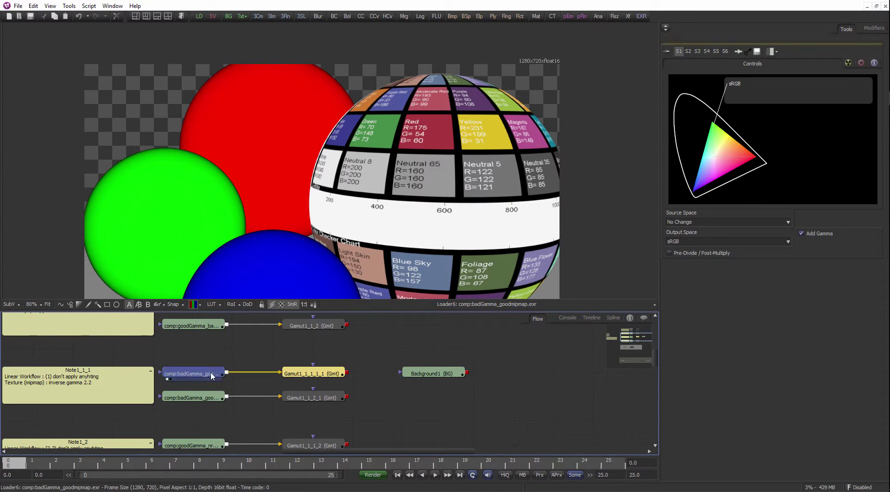
middle_drag(227, 364, 253, 376)
click(336, 384)
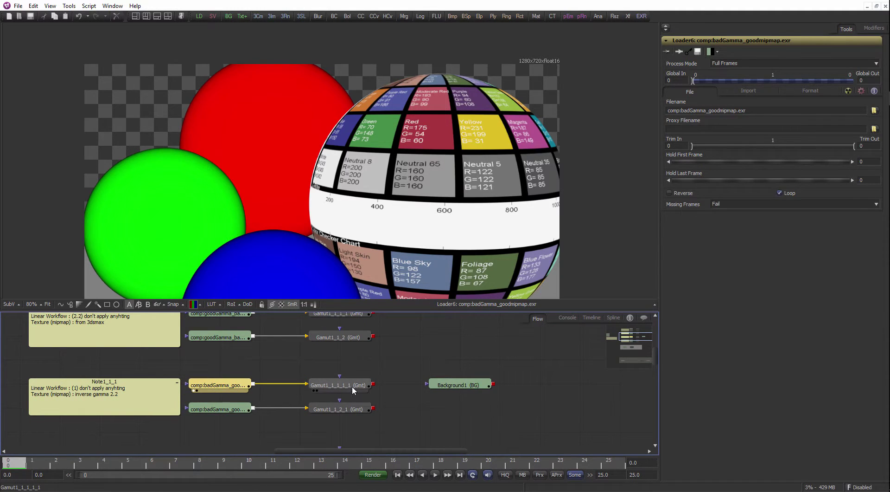
key(1)
Check the Red swatch's RGB values by sampling it into the Background color, and delete the Background node.
click(460, 383)
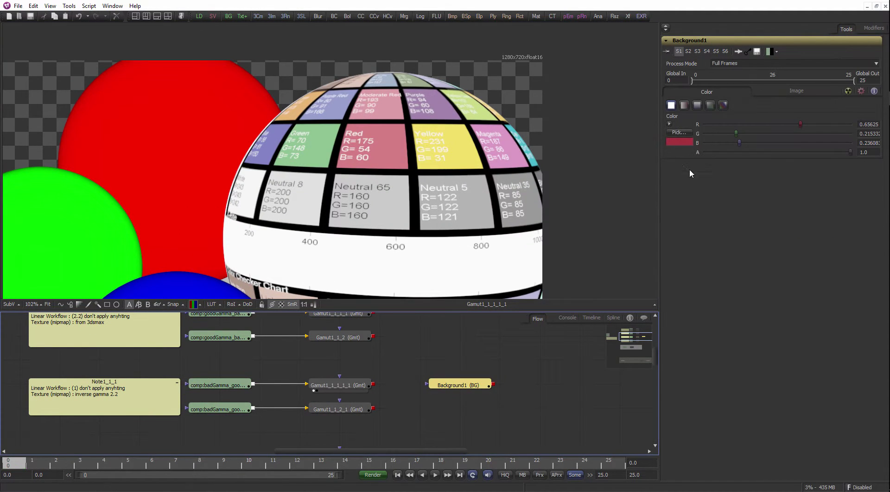
drag(680, 132, 420, 126)
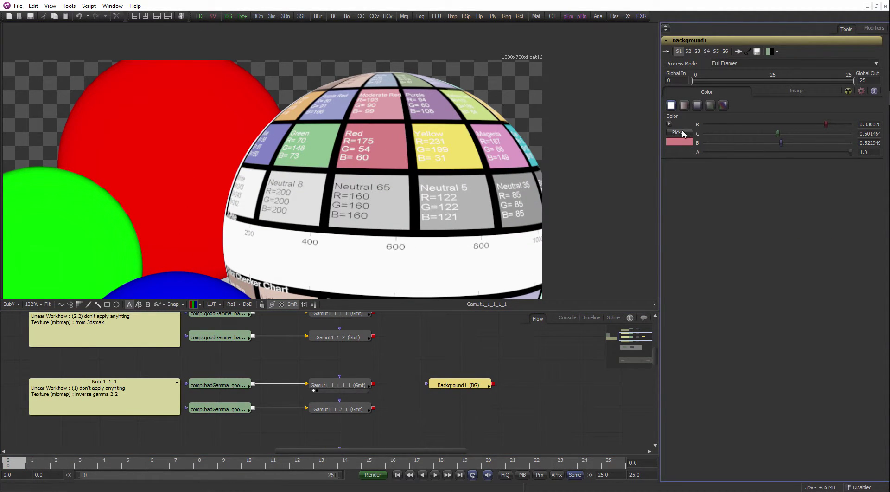
click(680, 141)
drag(508, 169, 289, 34)
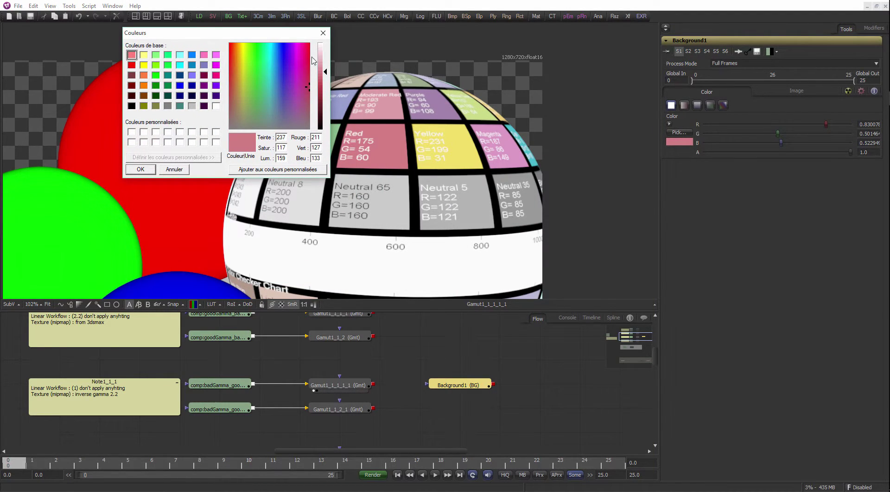
click(324, 33)
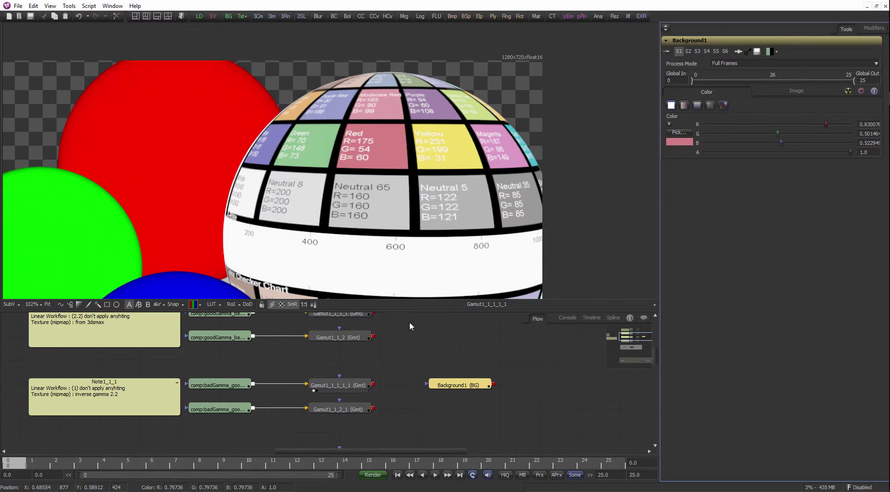
key(Delete)
Move the Note1_2 note with its loaders and Gamut nodes beside the Note1 group.
middle_drag(376, 356, 397, 354)
ctrl+scroll(397, 352, down, 2)
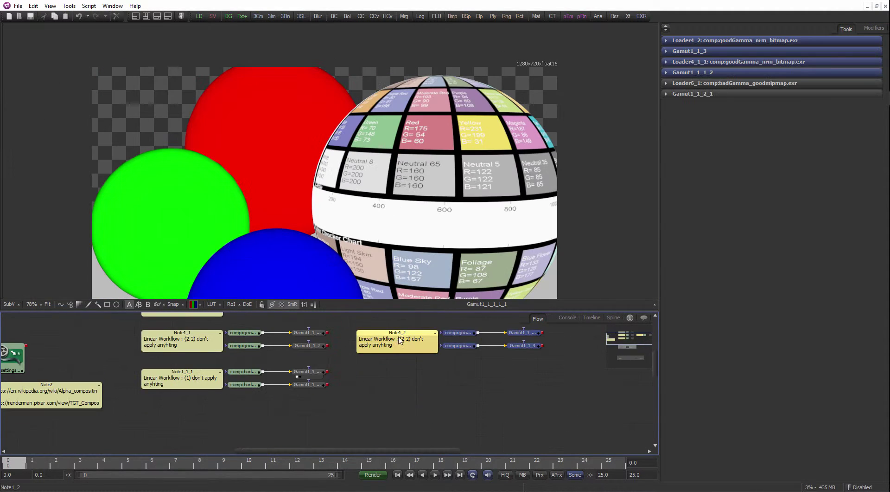
middle_drag(403, 331, 353, 405)
drag(351, 405, 350, 366)
click(301, 337)
View the Gamut1_1_1_1_2 node of the Note1 inverse gamma 2.2 group in the viewer.
middle_drag(237, 347, 277, 343)
ctrl+scroll(284, 339, up, 2)
drag(65, 346, 358, 413)
drag(306, 373, 364, 245)
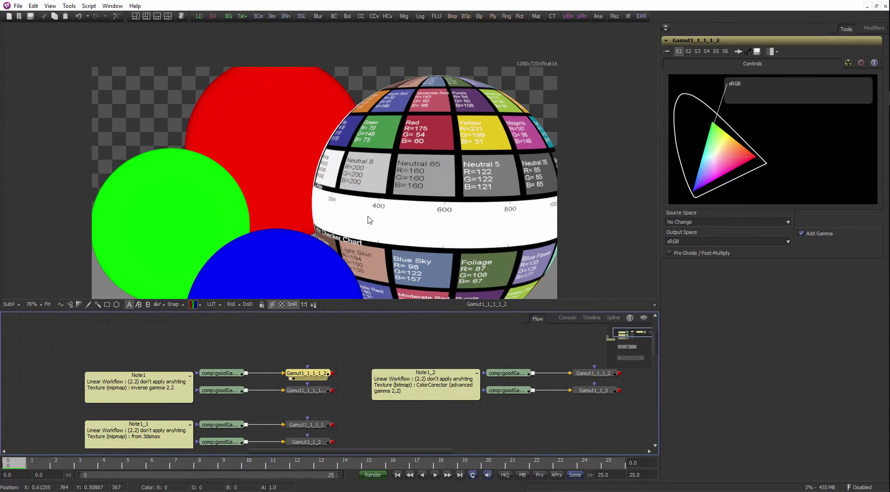
View the Gamut1_1_1_2 node of the Note1_2 bitmap ColorCorrector group in the viewer.
ctrl+scroll(400, 183, up, 2)
middle_drag(400, 183, 381, 217)
middle_drag(459, 366, 428, 362)
drag(428, 362, 270, 361)
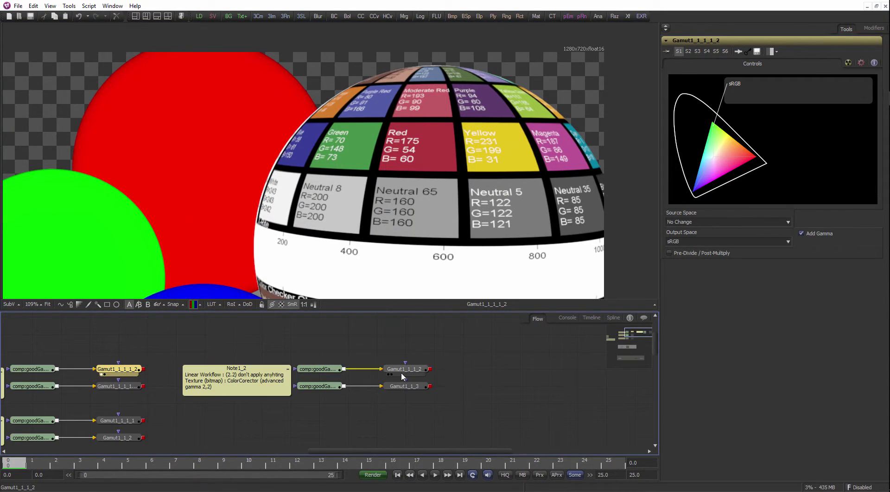
drag(403, 371, 456, 260)
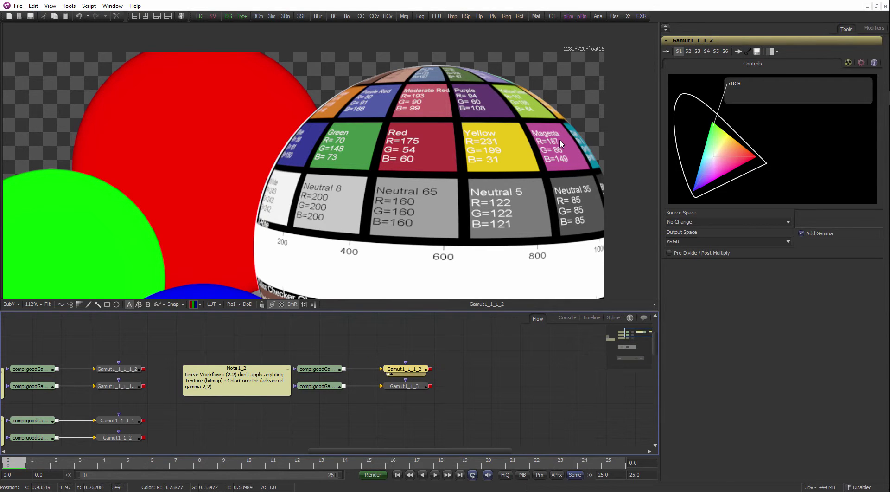
Compare the White and Neutral 8 swatches up close between the Gamut1_1_1_1_2 and Gamut1_1_1_2 nodes.
click(133, 371)
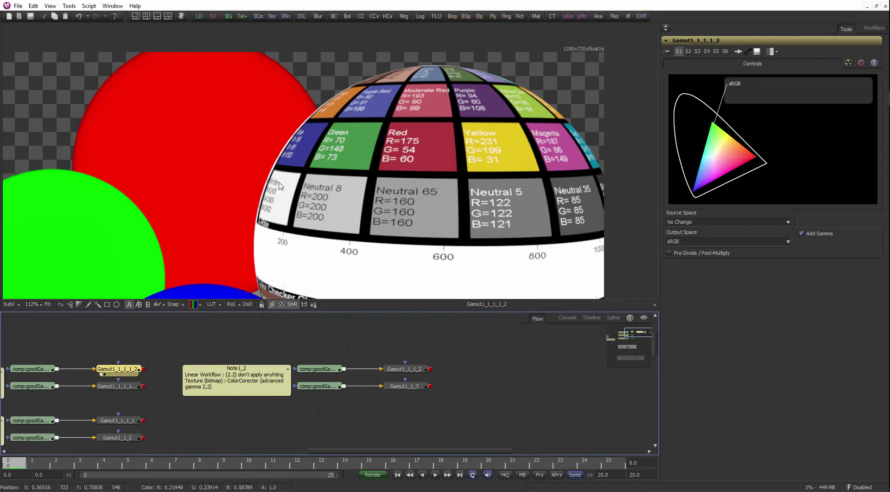
ctrl+scroll(280, 182, up, 4)
ctrl+scroll(344, 231, up, 4)
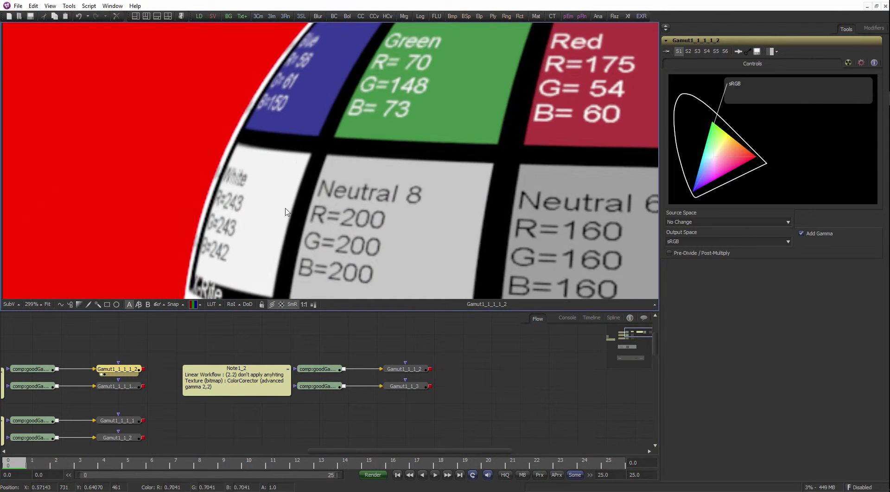
click(426, 370)
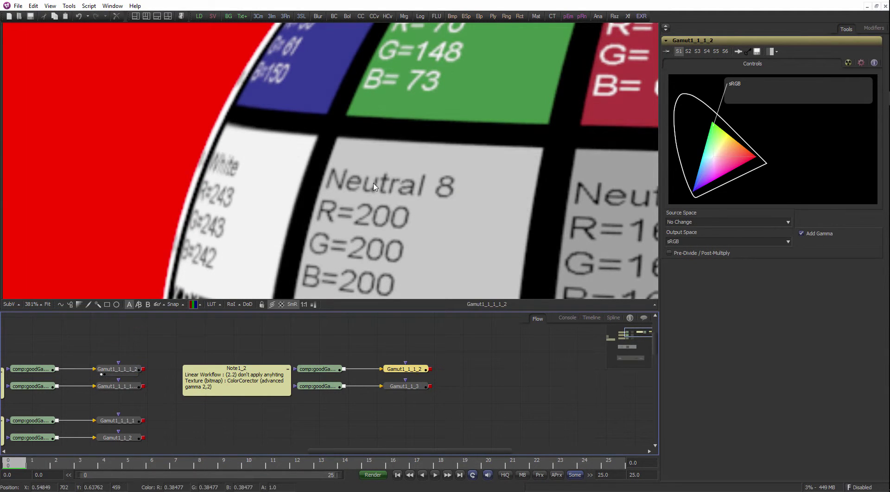
key(1)
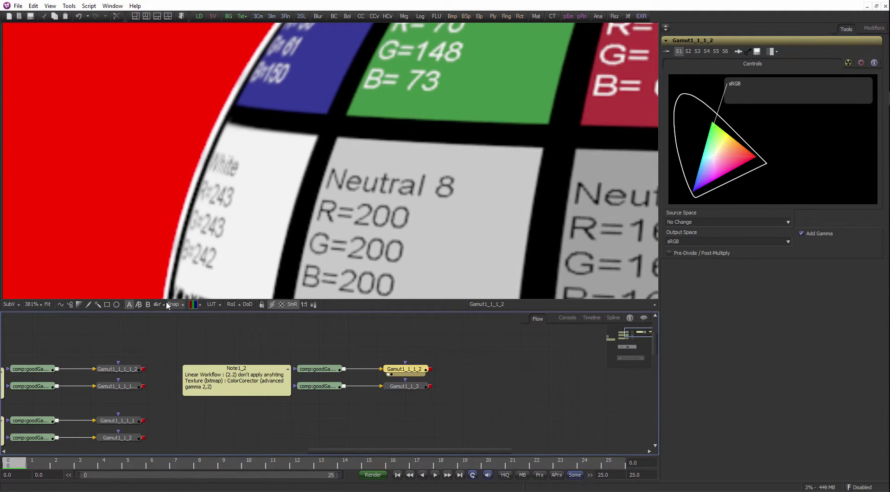
Set up a split A/B view of Gamut1_1_1_1_2 and Gamut1_1_1_2 and compare the two images across the wipe line.
click(138, 304)
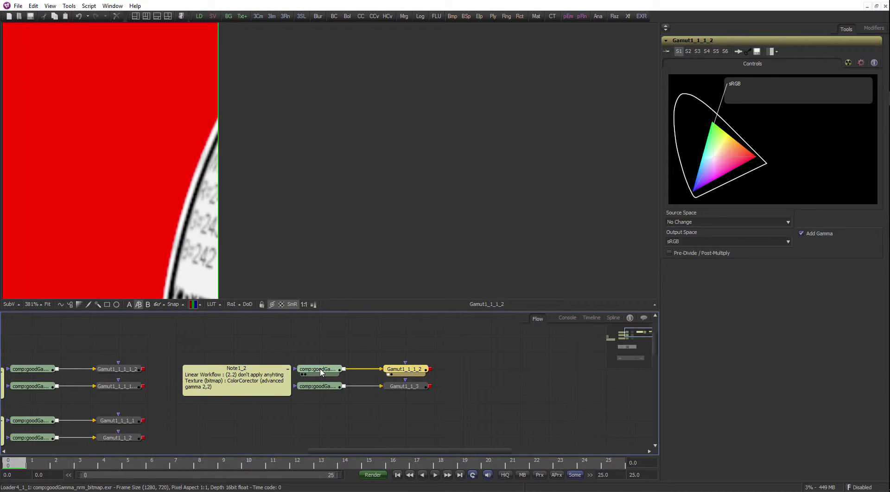
drag(403, 369, 420, 185)
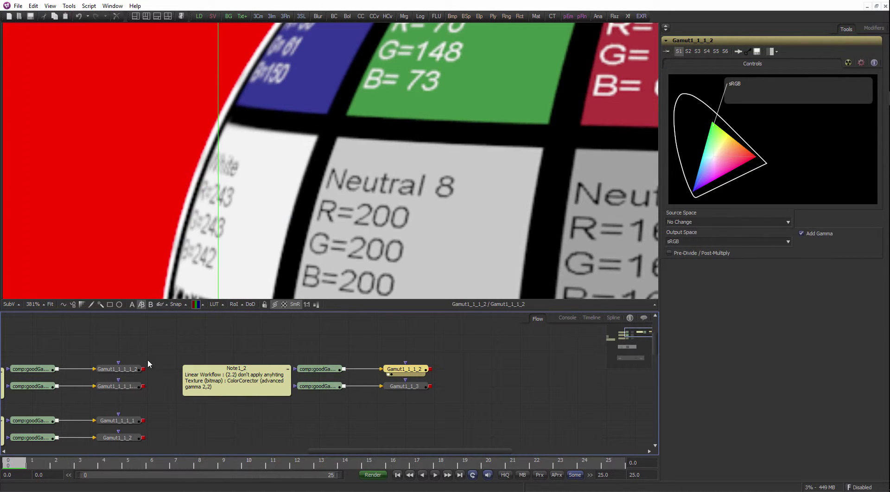
drag(119, 368, 211, 199)
scroll(211, 197, down, 2)
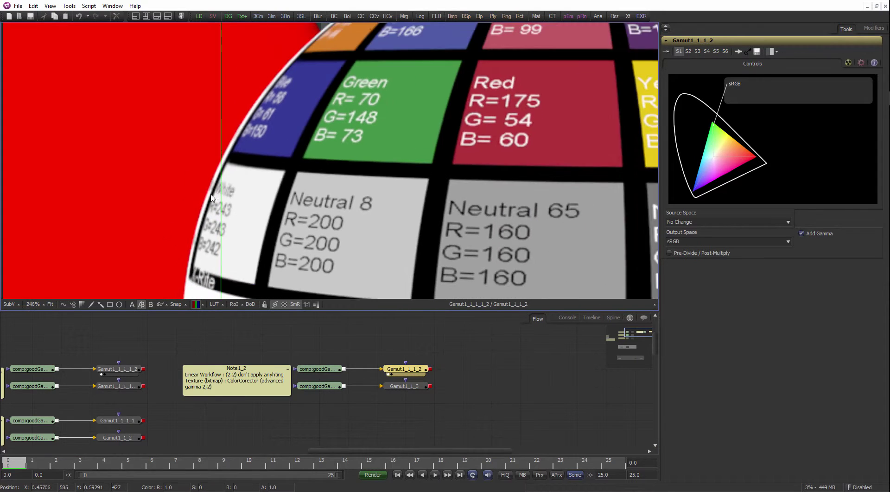
scroll(212, 197, down, 3)
drag(215, 199, 236, 227)
scroll(245, 200, up, 3)
scroll(236, 227, up, 1)
middle_drag(236, 227, 232, 216)
drag(232, 217, 237, 162)
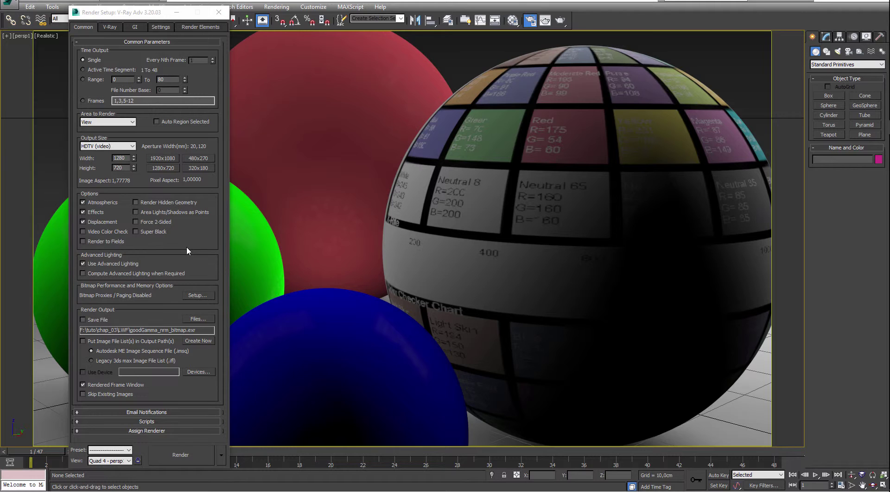
In 3ds Max, show the V-Ray frame buffer settings and examine the raw image file's save options without saving.
click(111, 27)
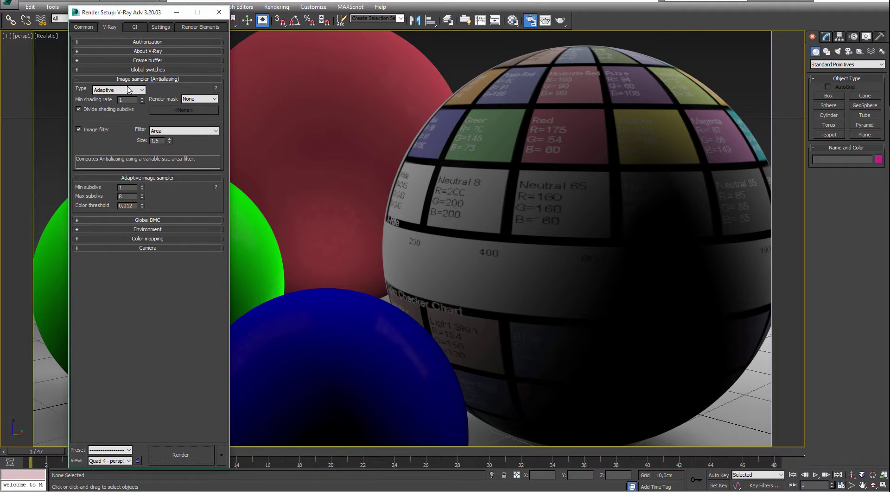
click(124, 62)
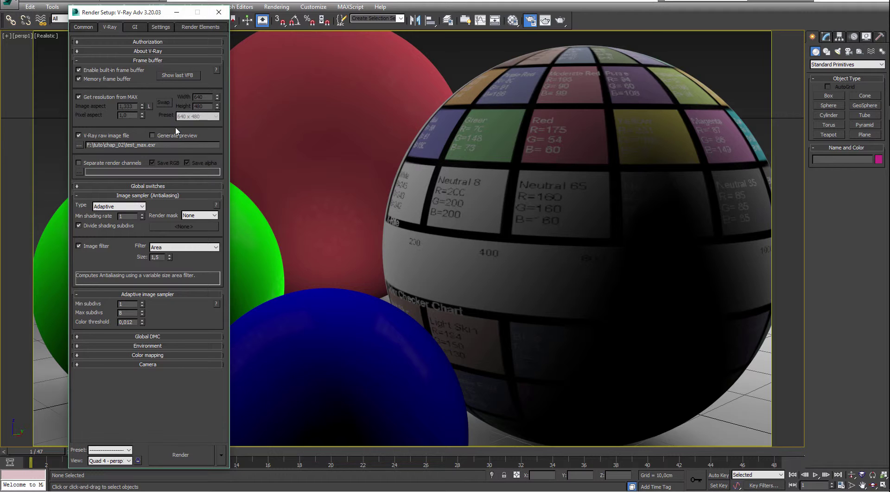
click(79, 145)
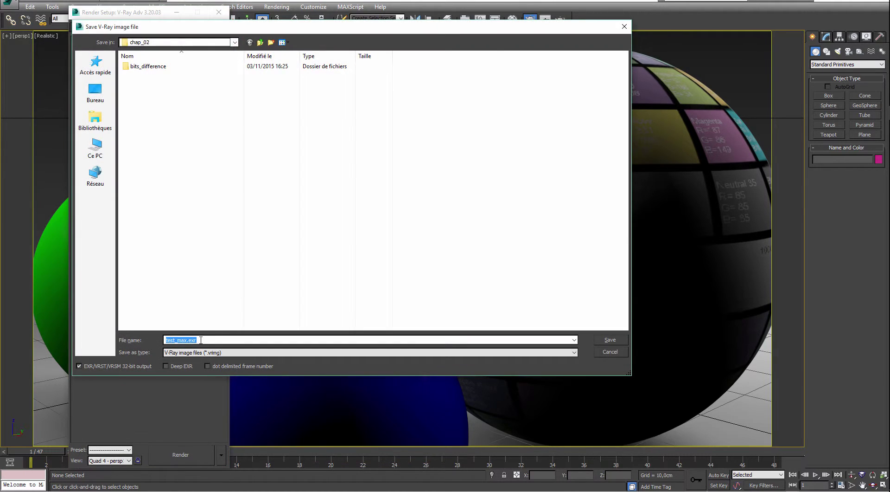
click(618, 353)
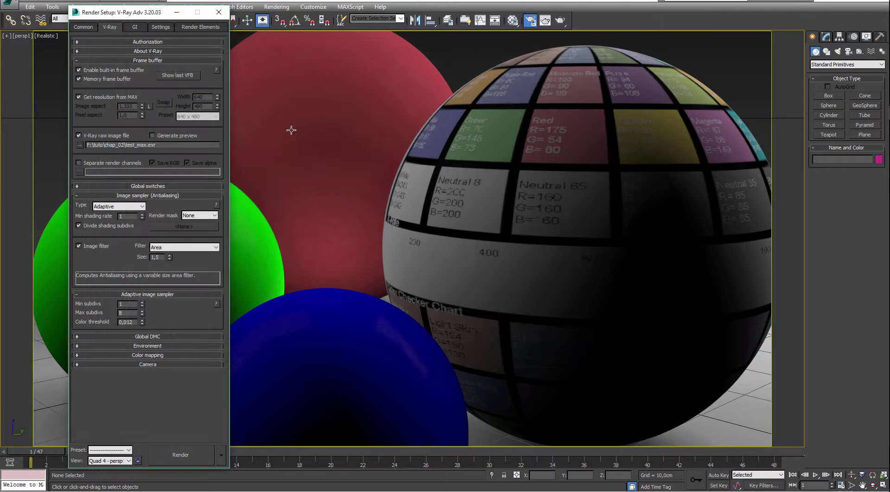
Browse the list of available V-Ray render elements down to VRayOptionRE without adding any.
click(204, 28)
click(90, 61)
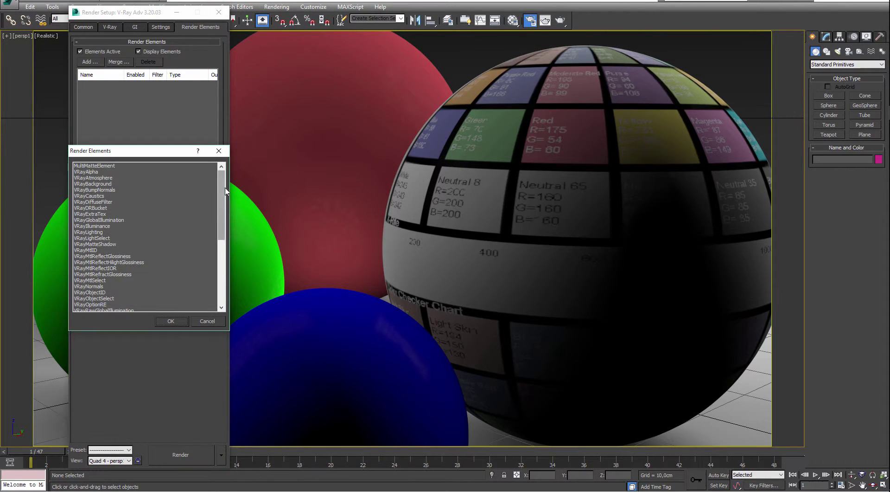
scroll(226, 208, down, 2)
scroll(226, 207, down, 1)
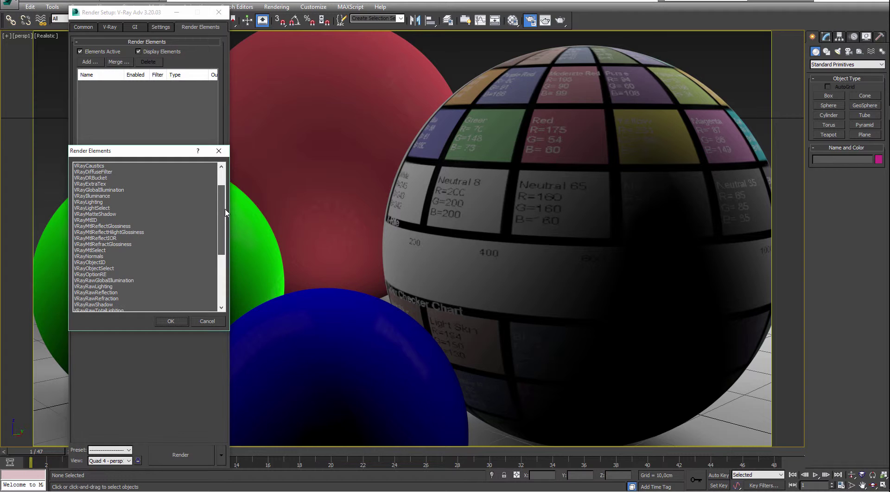
scroll(225, 212, down, 4)
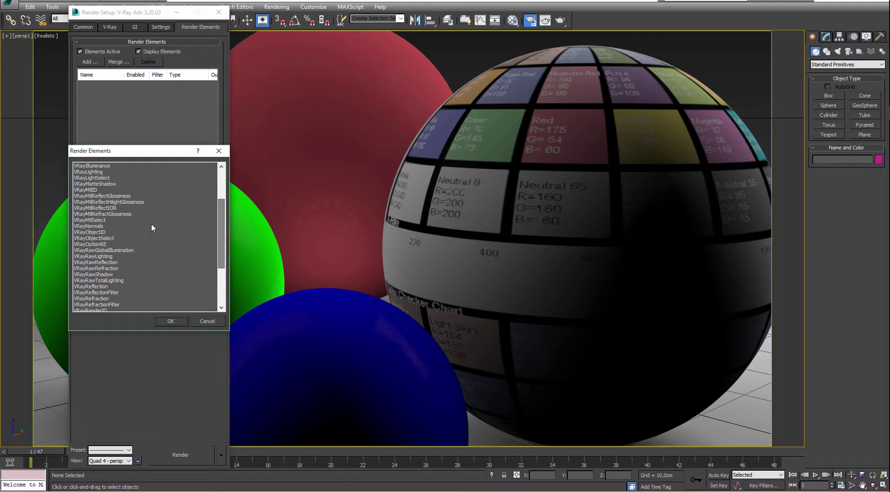
click(219, 151)
Switch to Firefox, read the VRayOptionRE help page's overview and parameters, and close the browser.
mouse_move(887, 112)
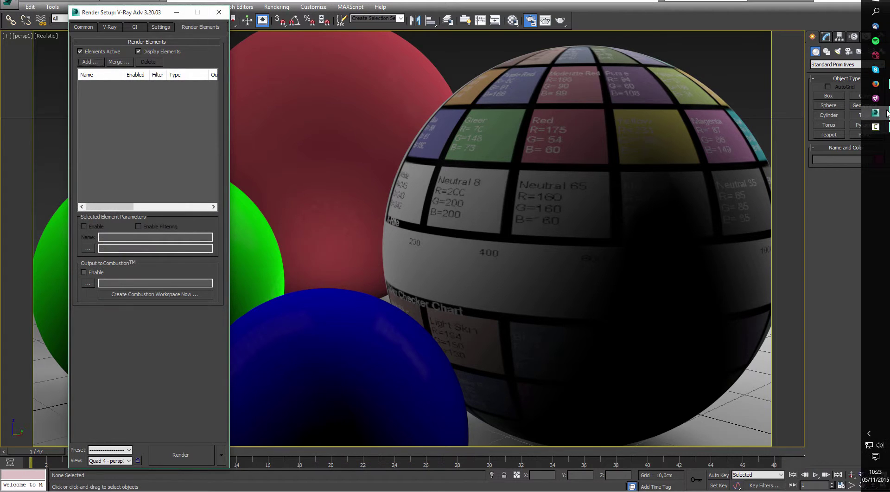
click(877, 83)
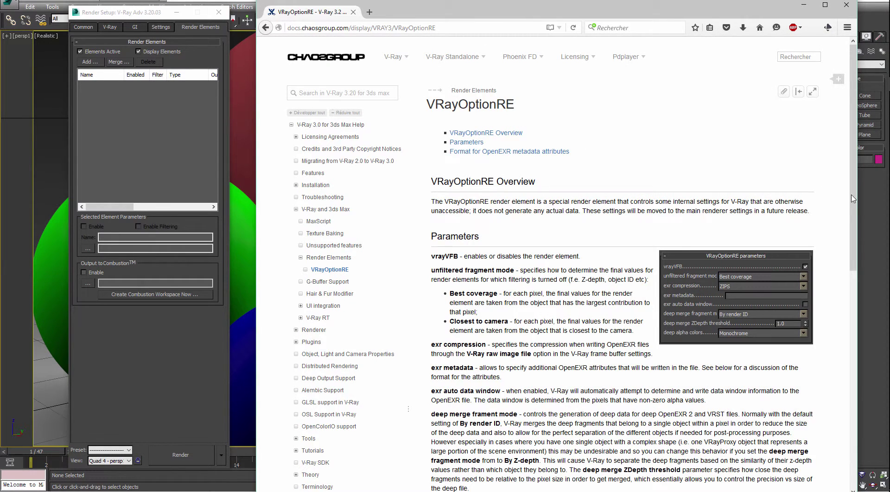
drag(856, 206, 857, 272)
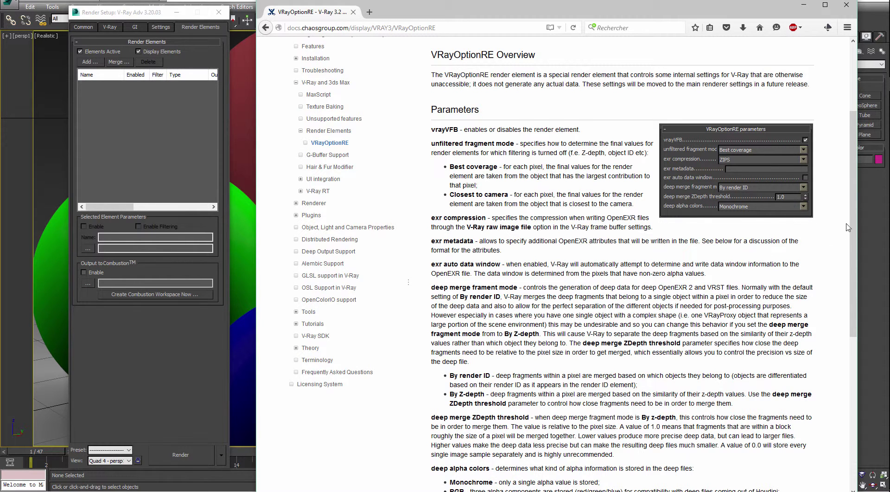
drag(853, 227, 837, 158)
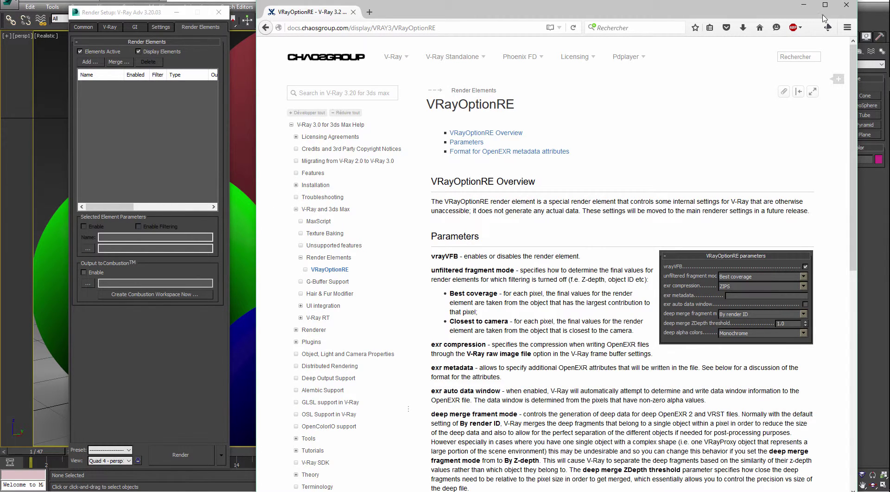
click(847, 6)
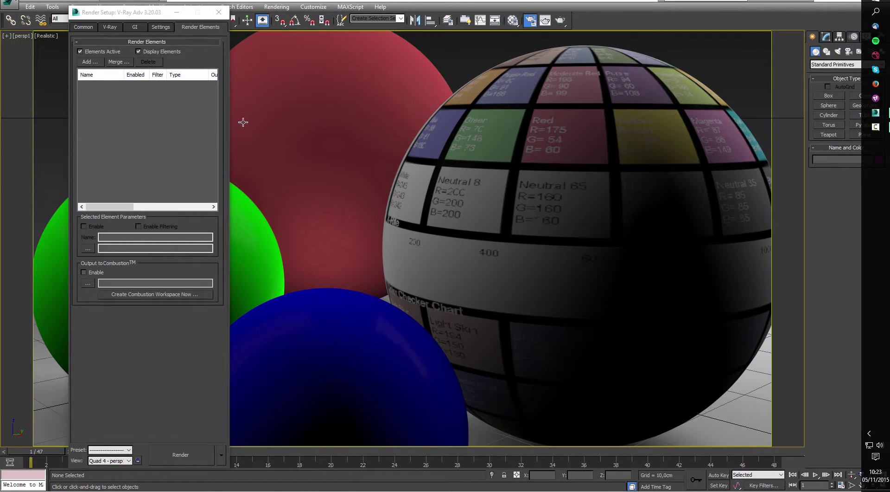
Disable V-Ray's built-in frame buffer and enable Save File for the common render output.
click(110, 28)
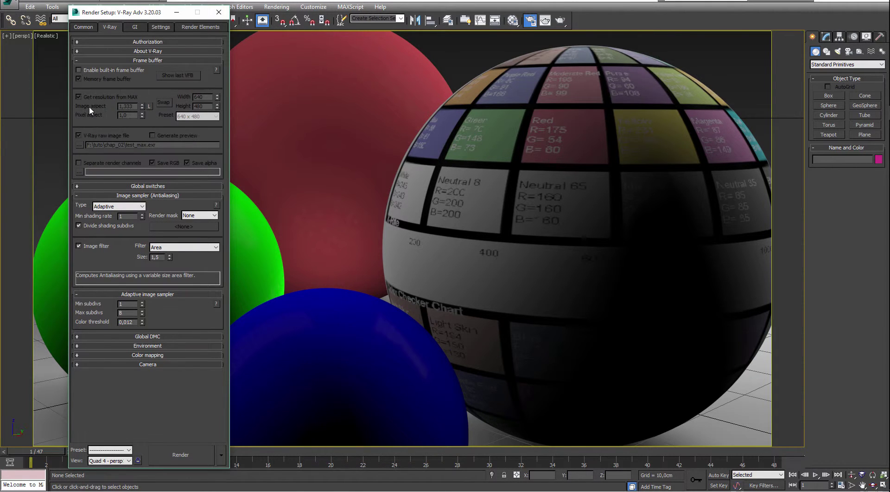
click(84, 28)
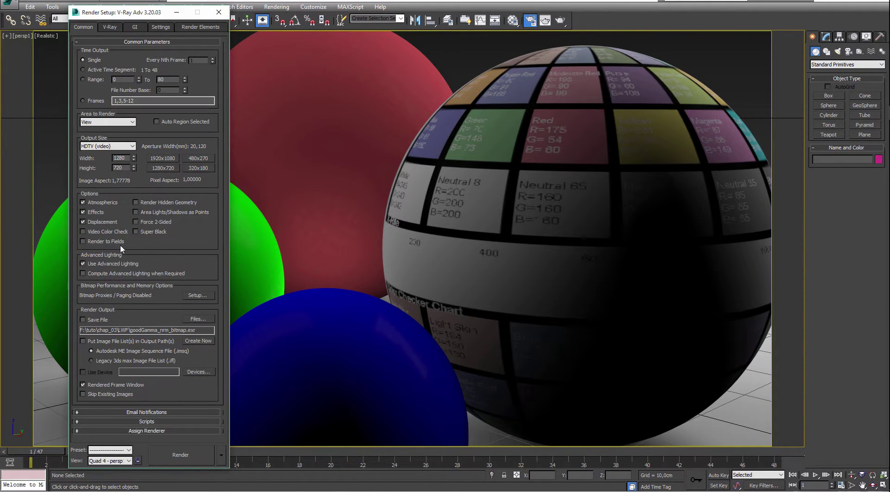
click(82, 319)
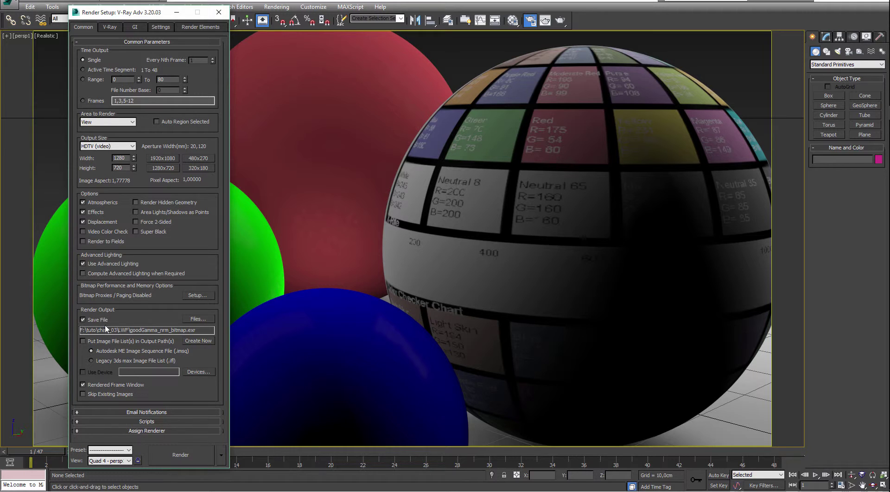
Open the OpenEXR configuration for the output file goodGamma_nrm_bitmap.exr and examine the main render output format choices.
click(199, 319)
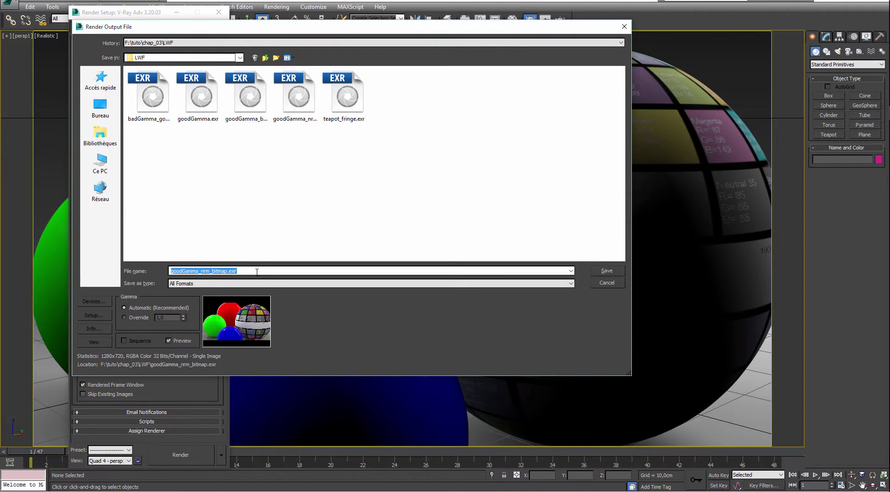
click(257, 272)
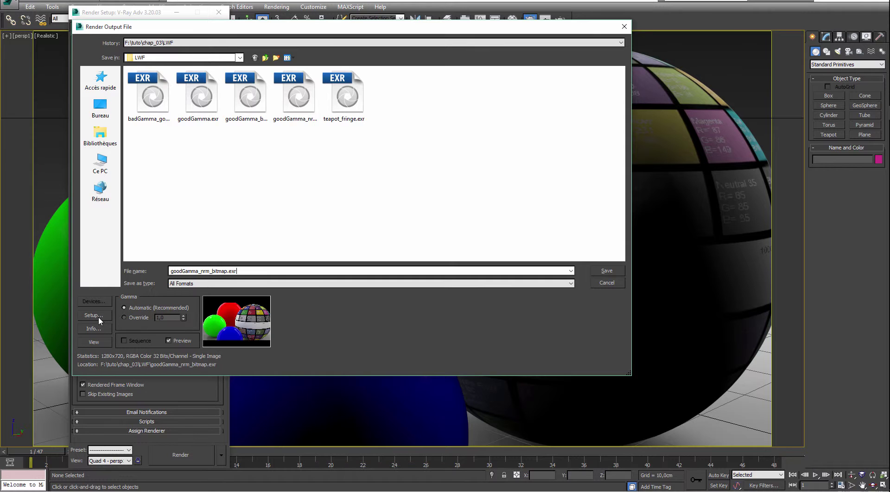
click(98, 315)
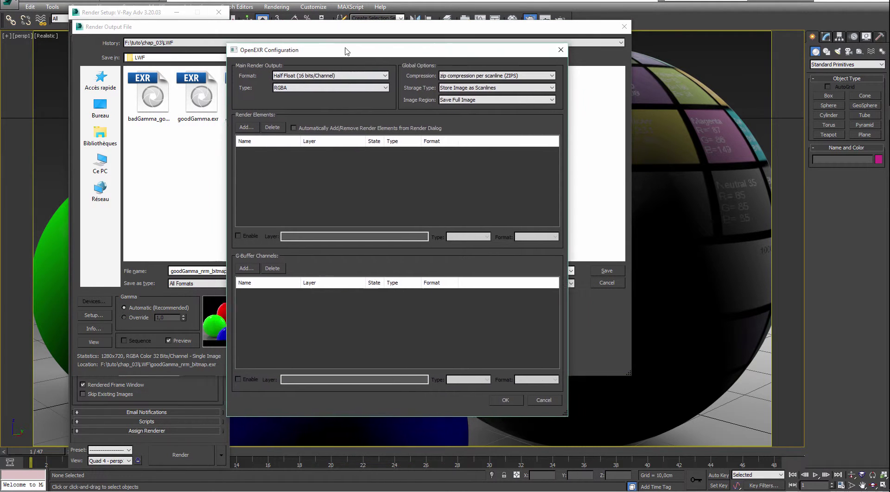
drag(348, 45, 375, 57)
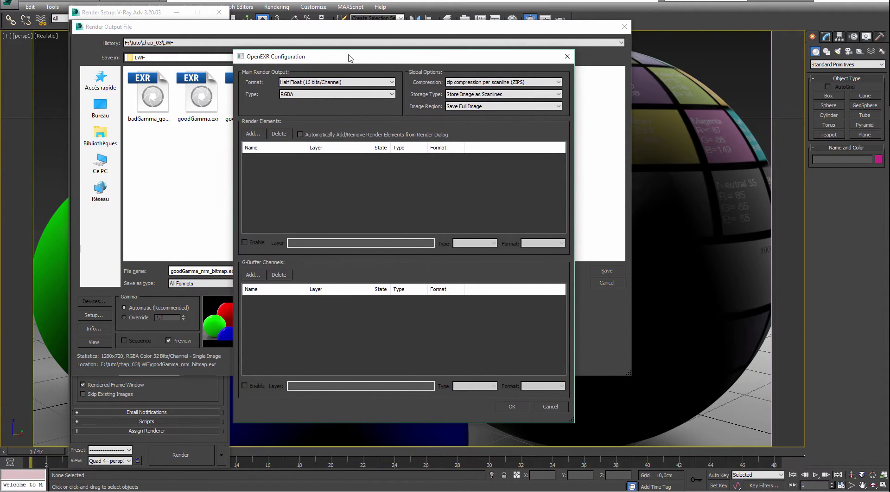
click(335, 82)
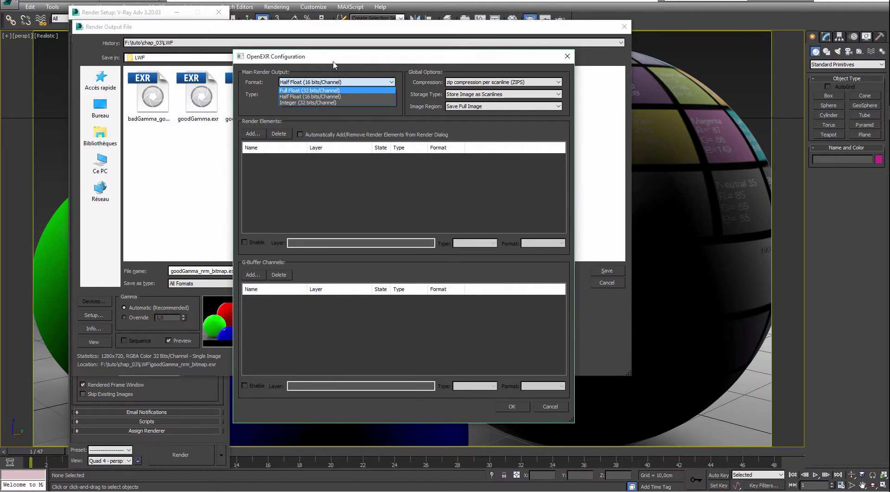
drag(334, 60, 332, 61)
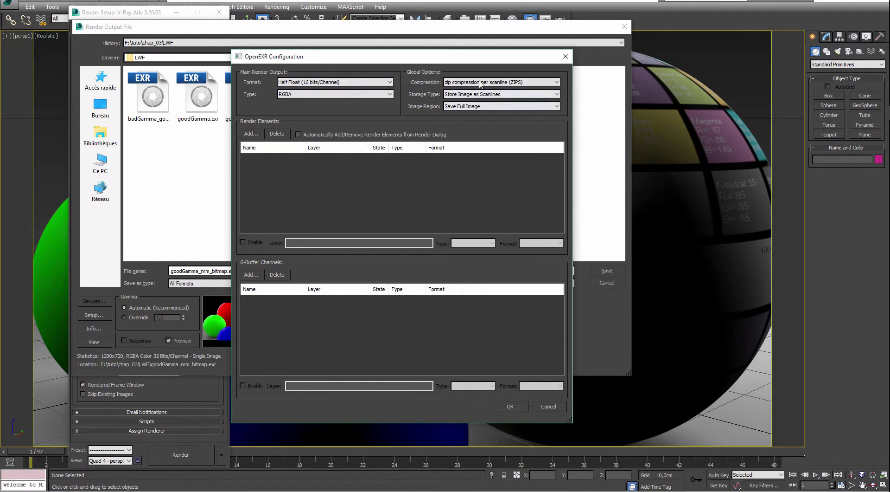
Examine the OpenEXR compression and storage type options without changing them.
drag(467, 59, 424, 64)
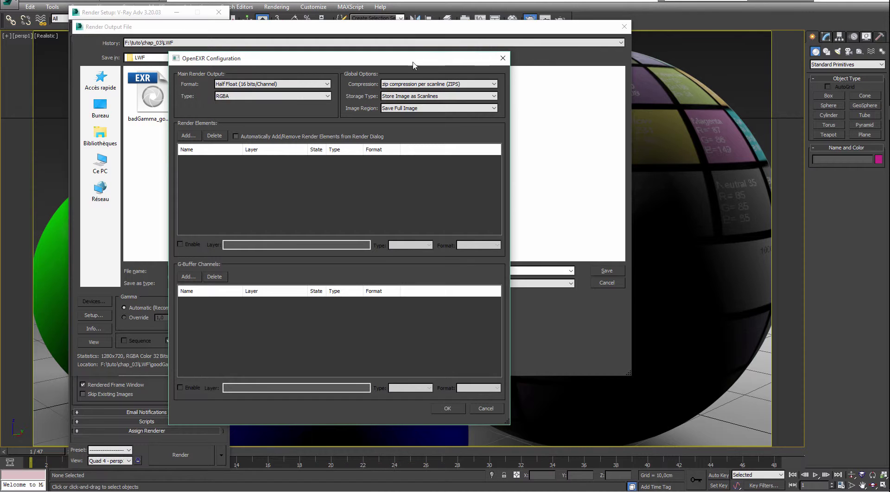
drag(423, 62, 416, 63)
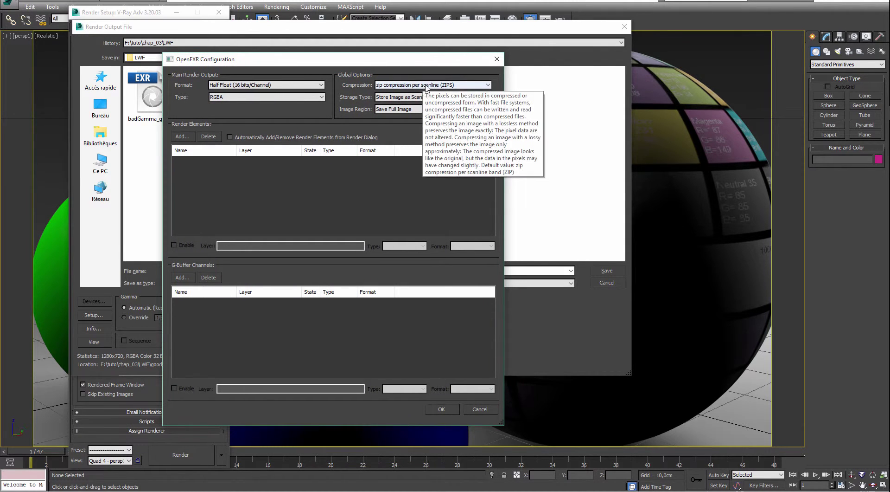
click(427, 88)
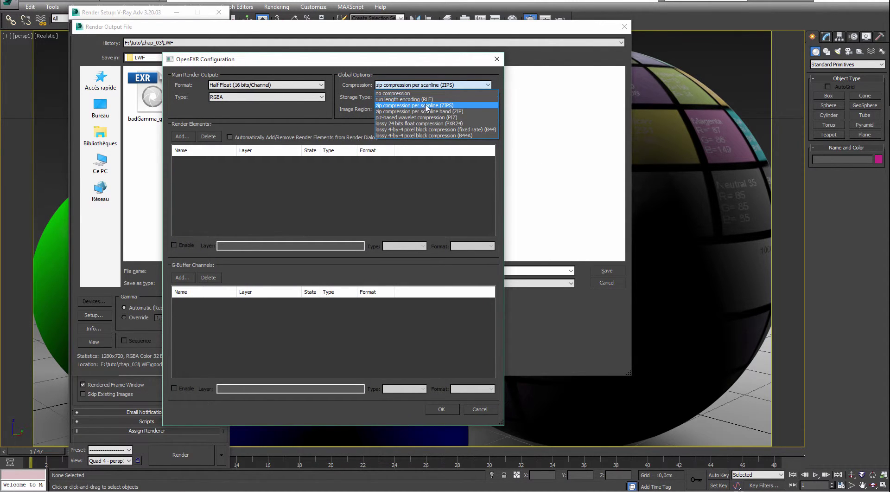
click(419, 63)
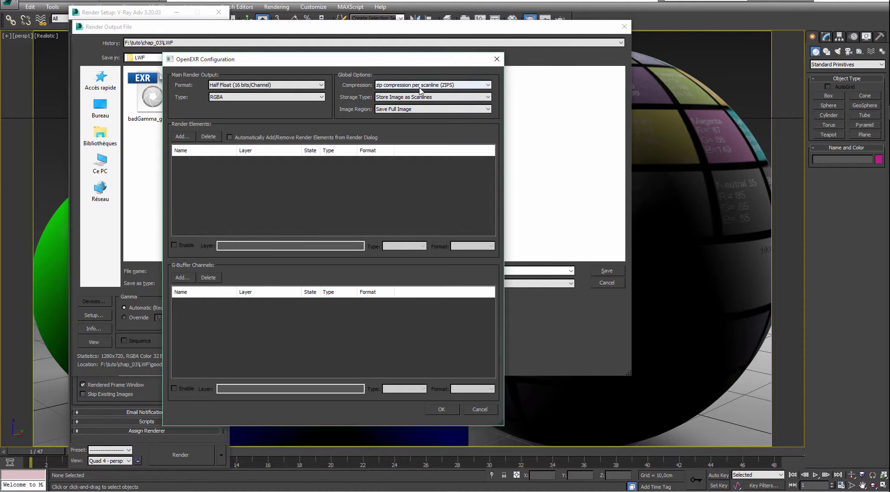
mouse_move(419, 84)
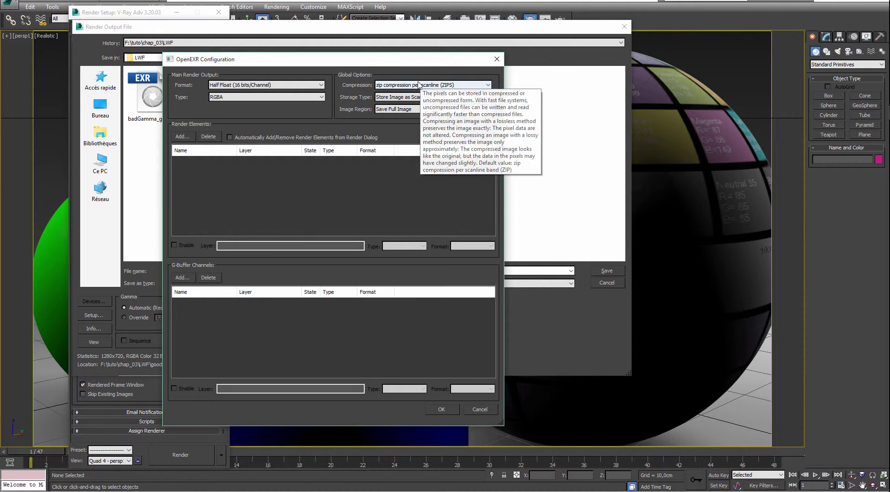
click(397, 98)
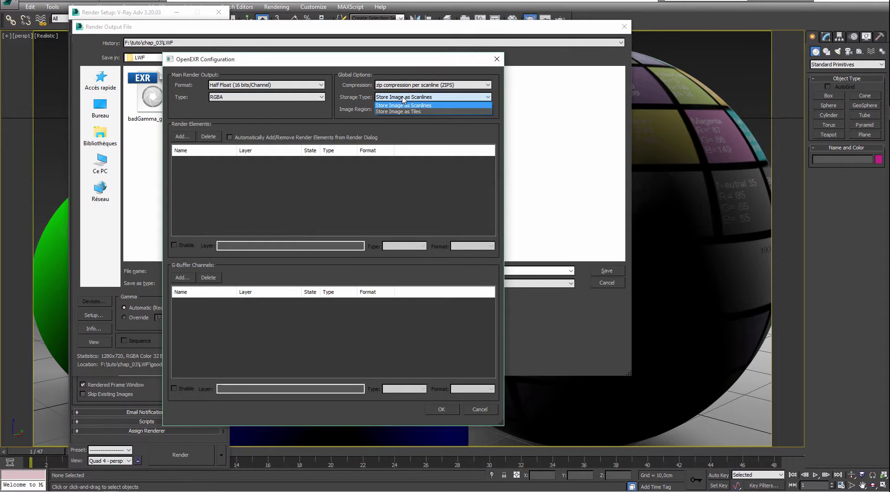
click(405, 70)
Check the render elements available for the EXR file, and examine the G-buffer channel list with Z Depth selected.
drag(397, 61, 416, 57)
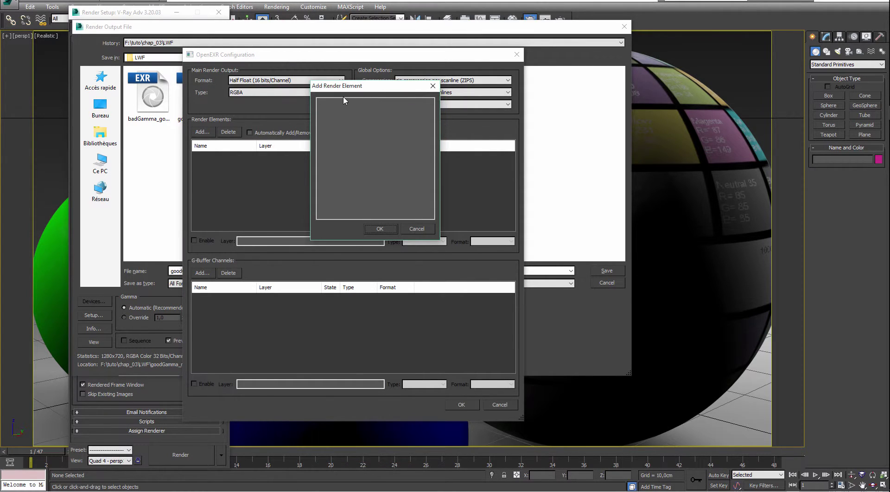
click(416, 229)
click(202, 273)
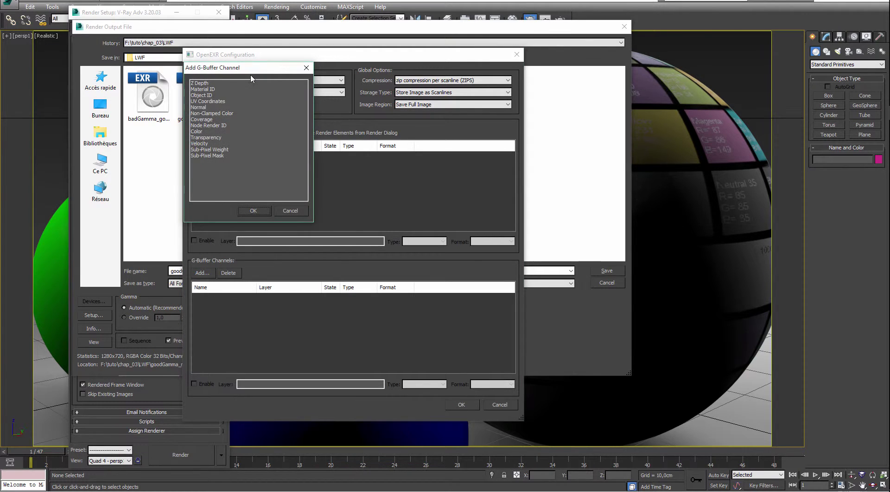
click(360, 142)
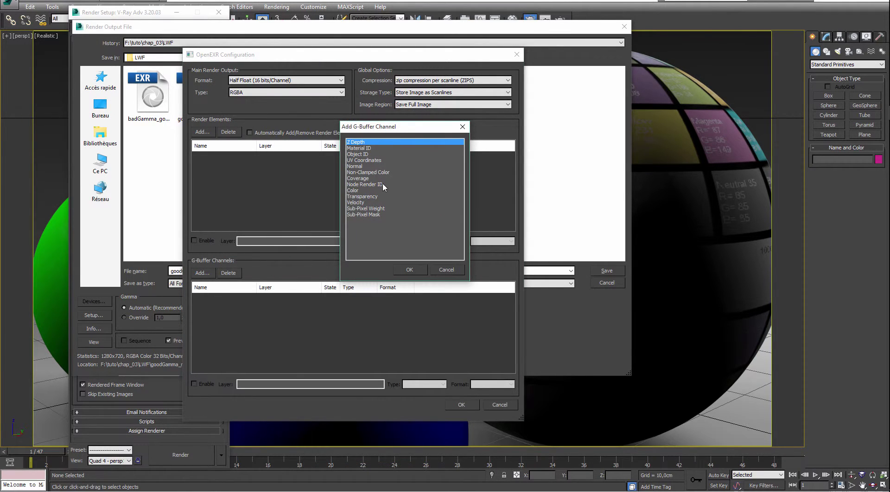